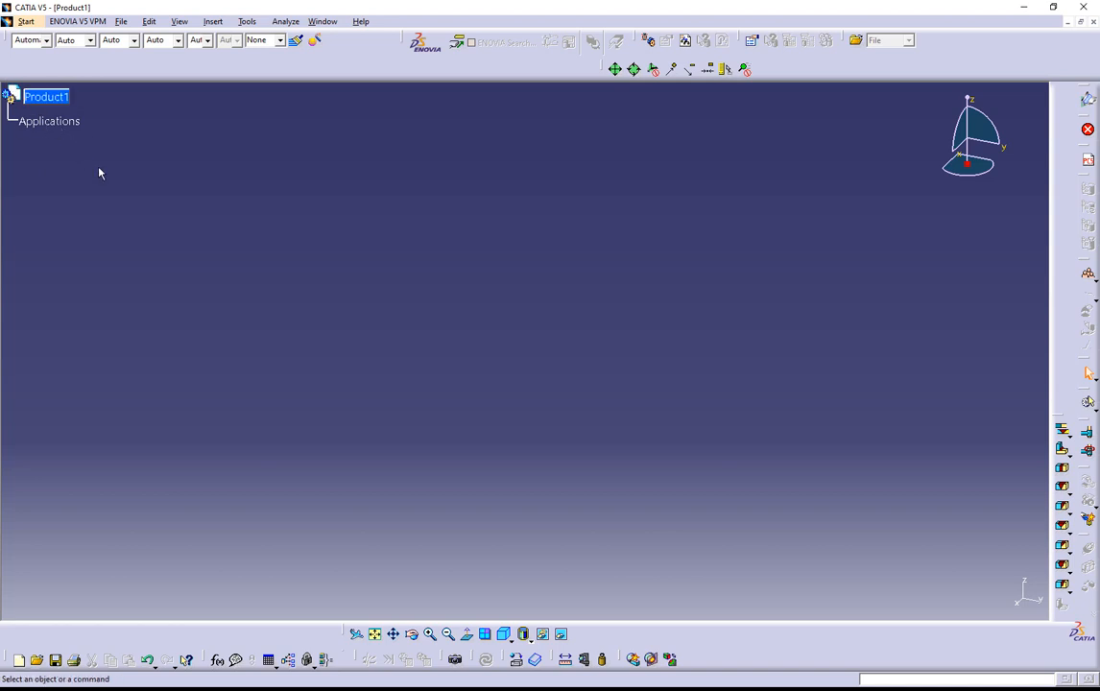
scroll(144, 202, up, 2)
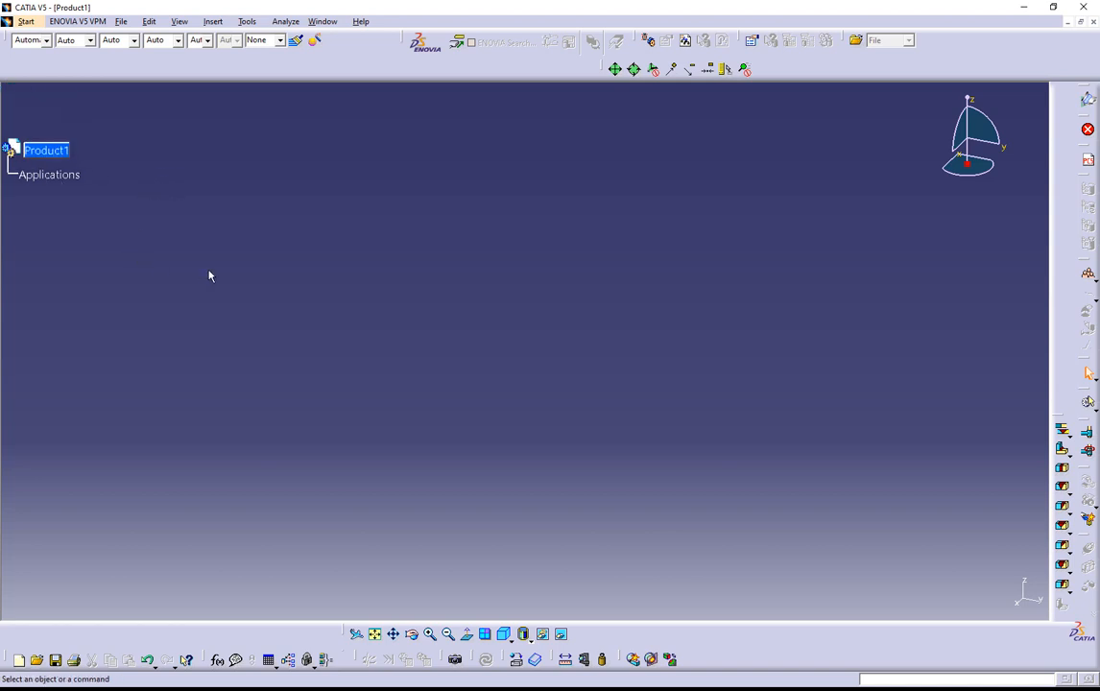
drag(190, 249, 2, 103)
click(28, 21)
click(431, 192)
click(60, 175)
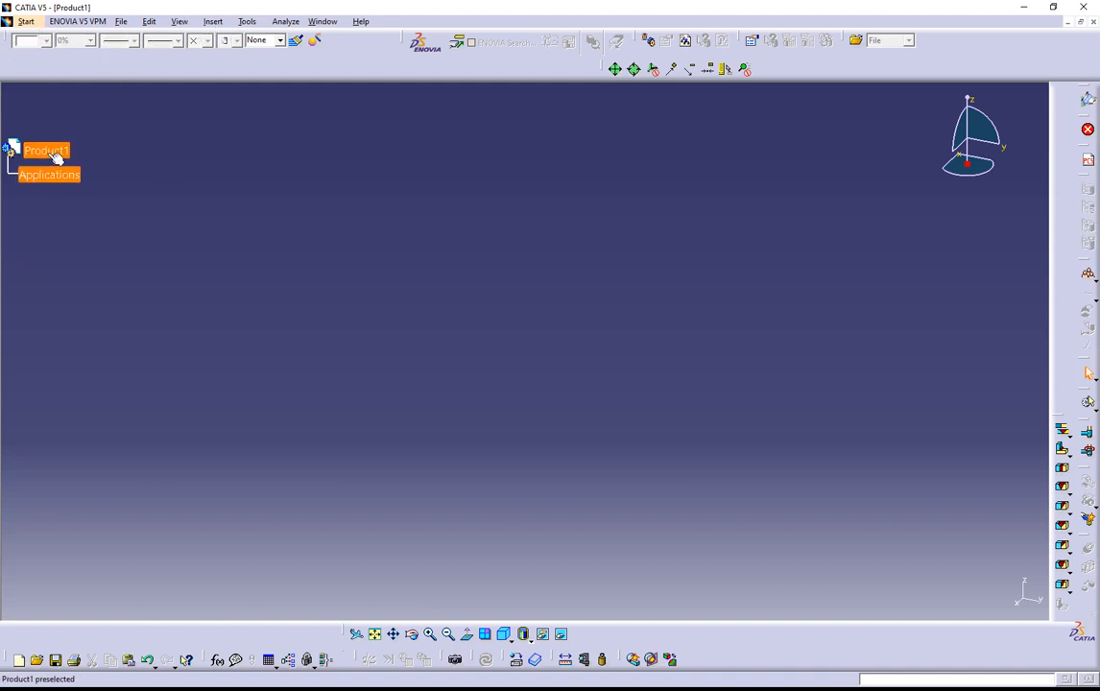
click(59, 151)
click(60, 151)
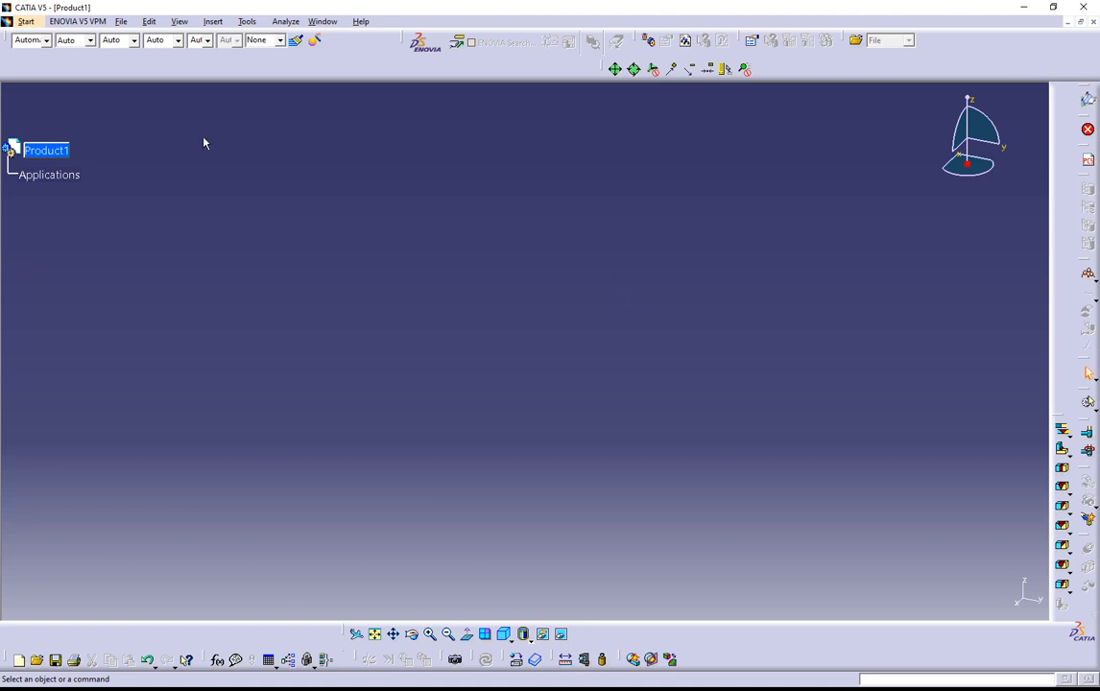
Close the empty product document and start a new part in the Part Design workbench.
click(1091, 22)
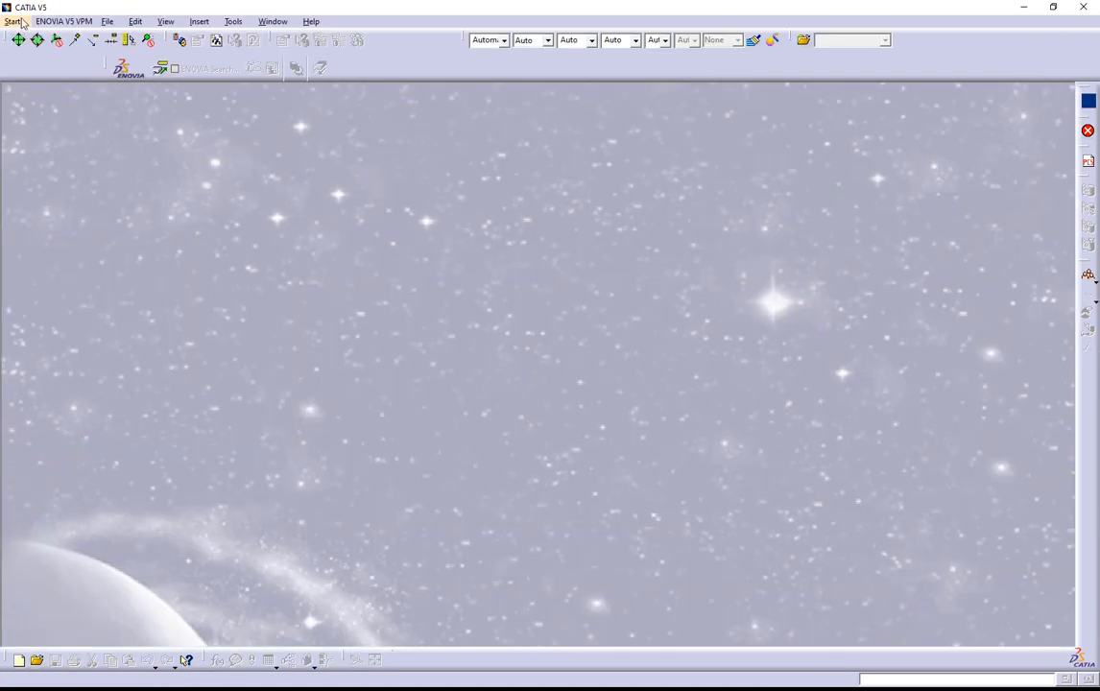
click(12, 21)
mouse_move(104, 52)
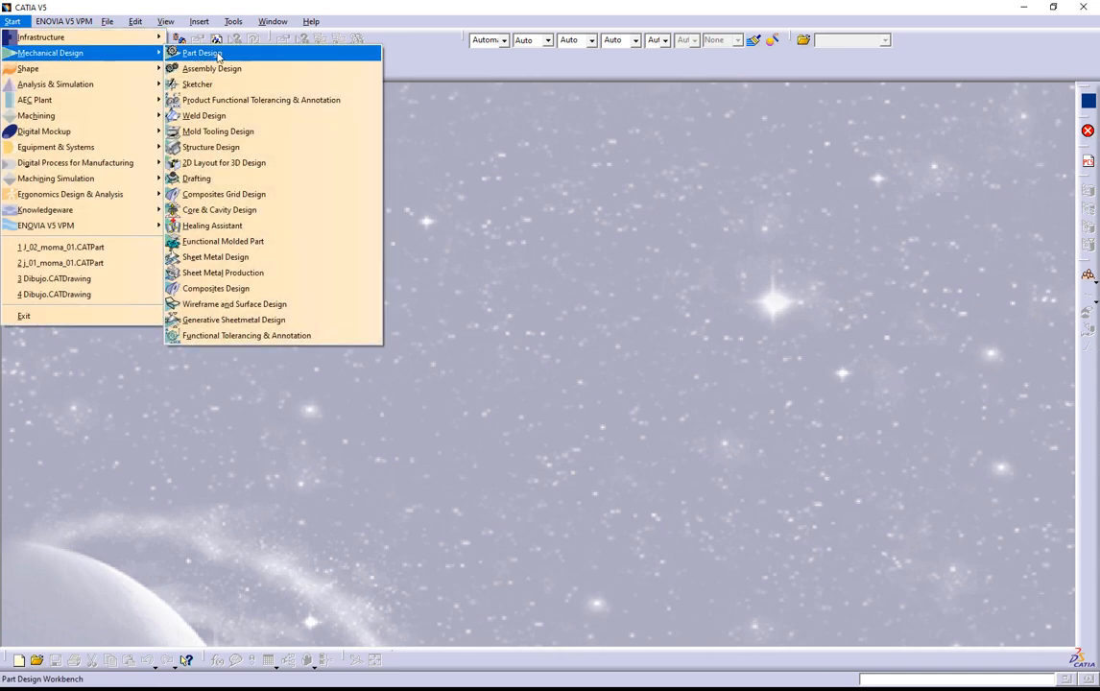
click(218, 55)
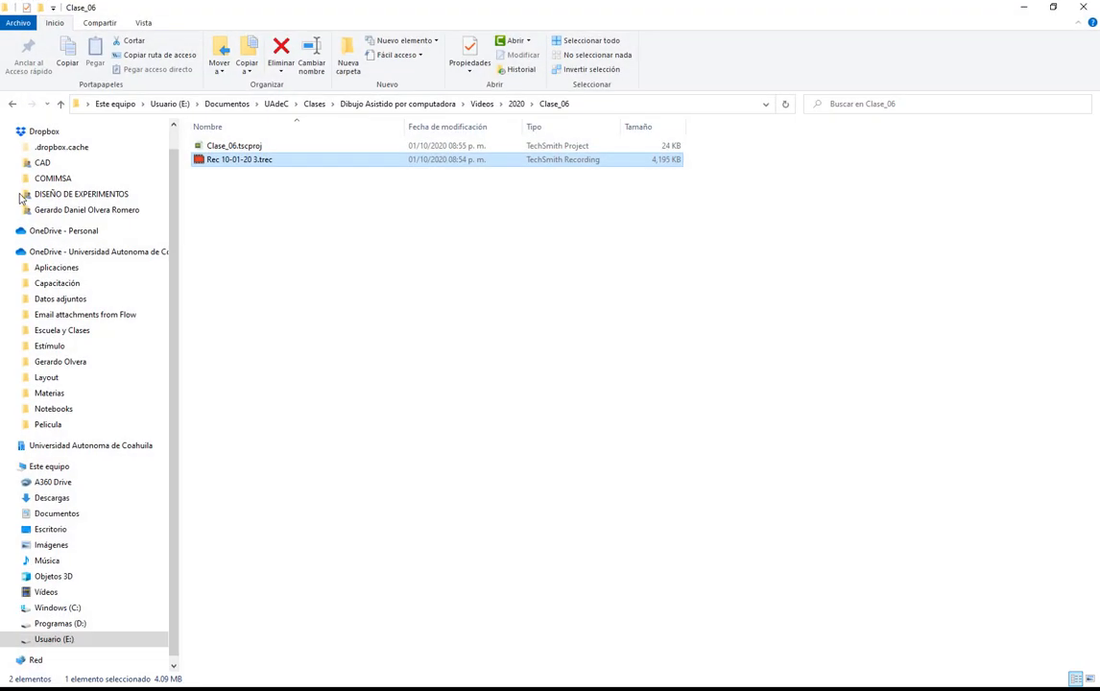
Name the new part Clase_06 and create it with hybrid design enabled.
drag(576, 5, 0, 451)
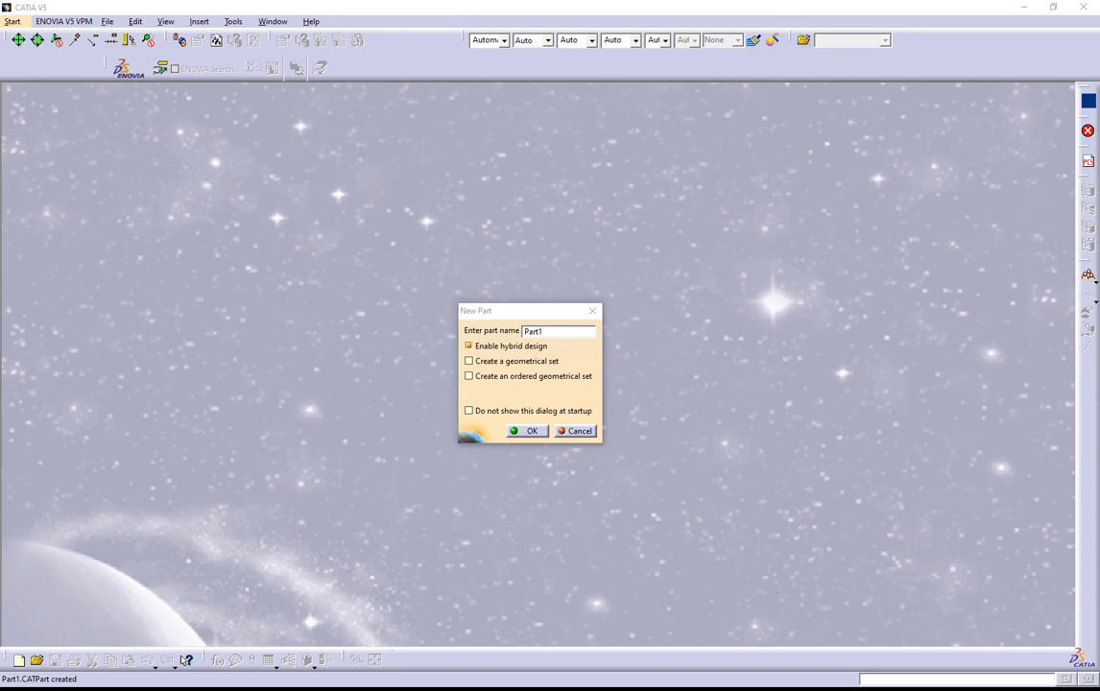
drag(555, 335, 498, 333)
text(C)
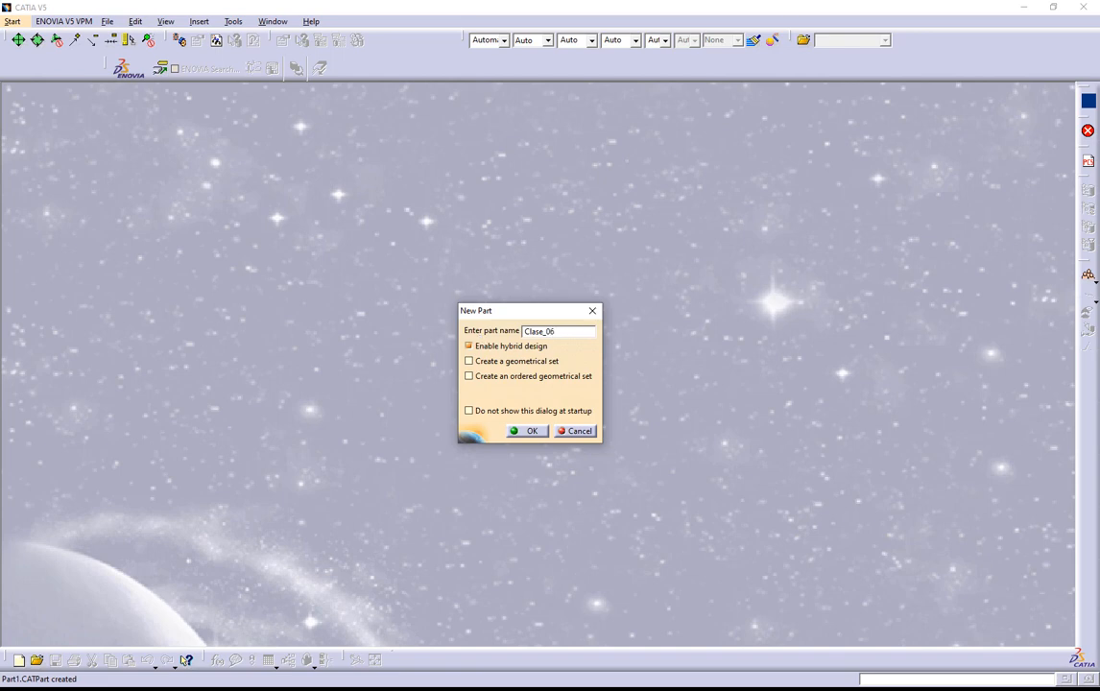
click(527, 431)
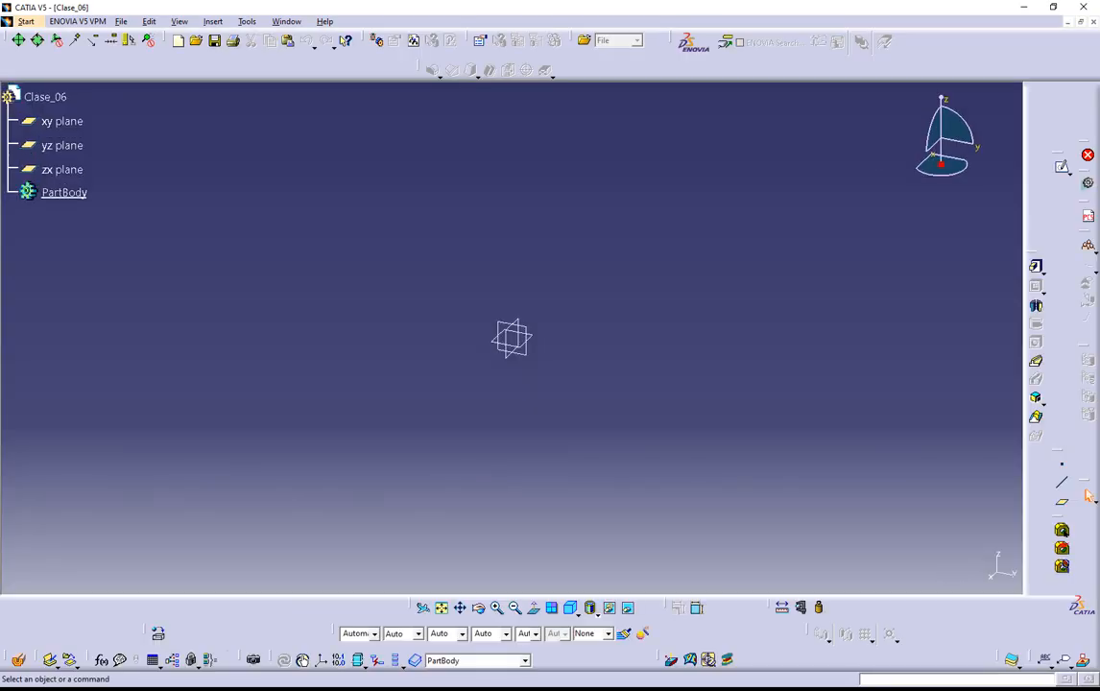
Switch to Photos, examine the dimensions of both views in the Examen_1.png drawing, and return to CATIA.
key(alt+Tab)
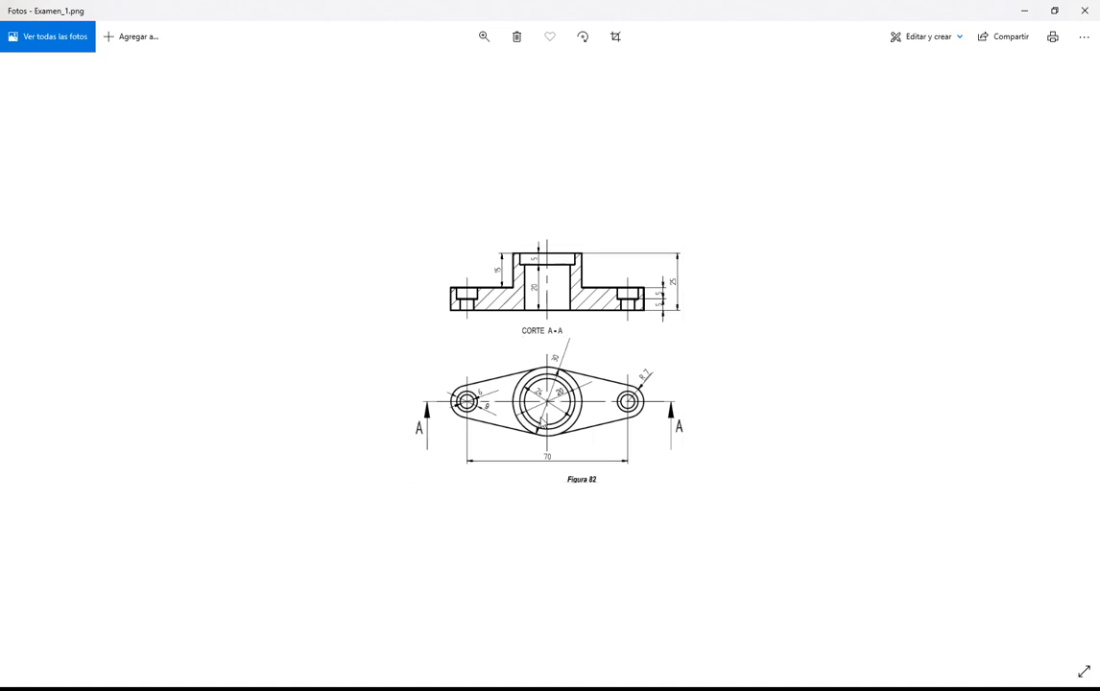
scroll(542, 419, up, 4)
drag(506, 281, 575, 384)
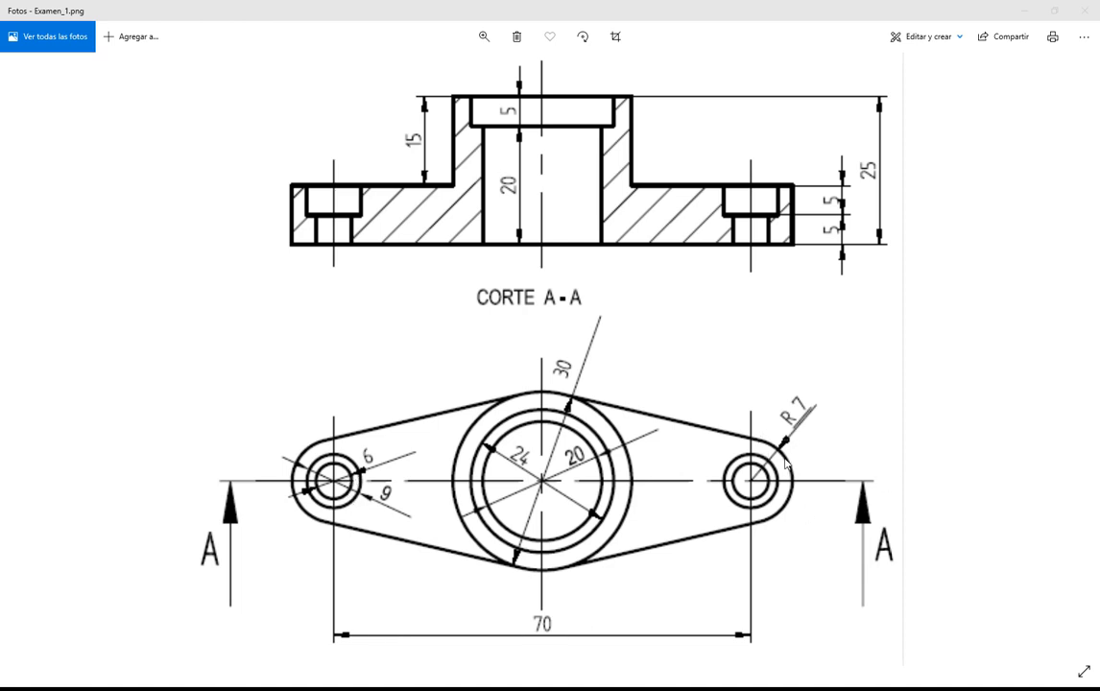
click(1023, 11)
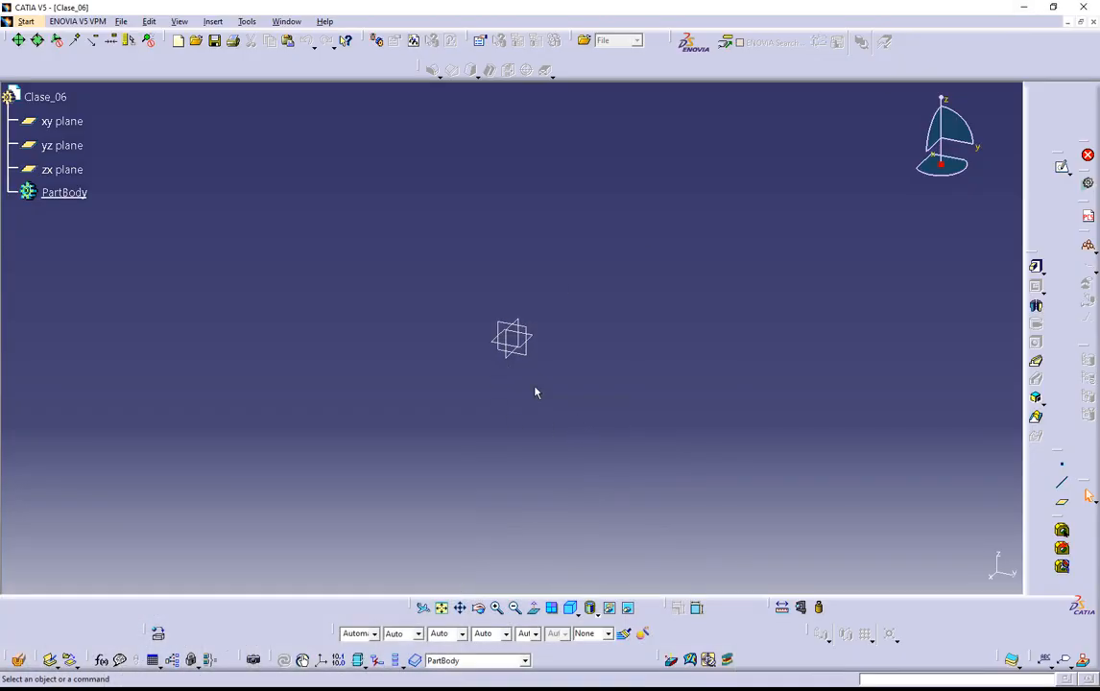
Open a new sketch on the xy plane.
click(64, 121)
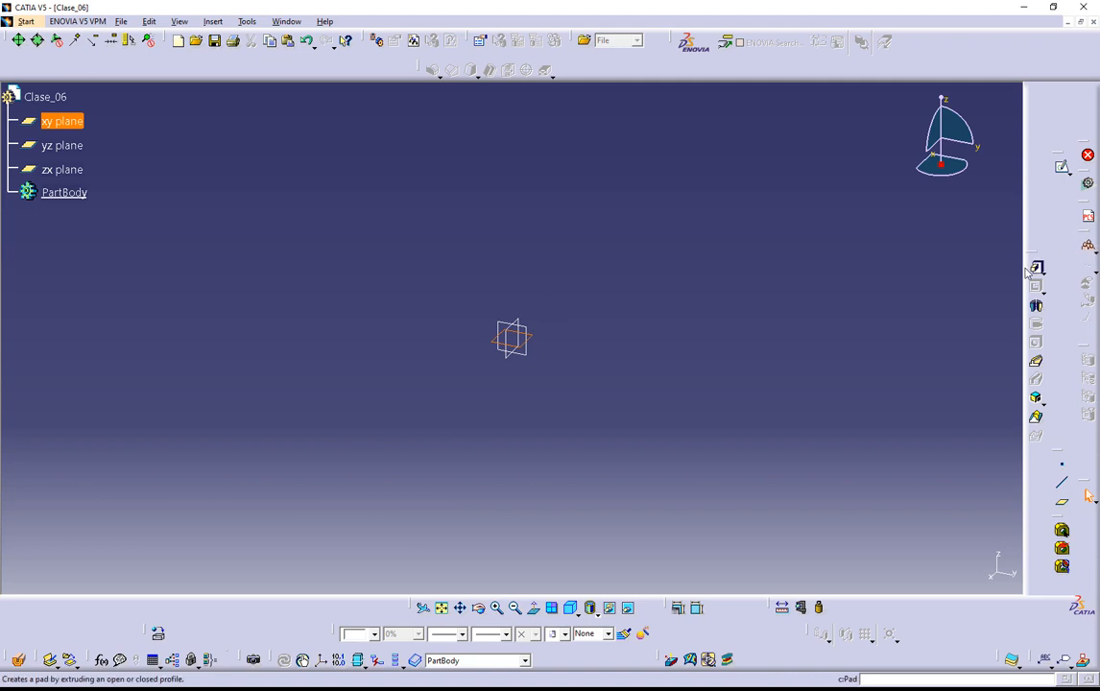
click(1063, 170)
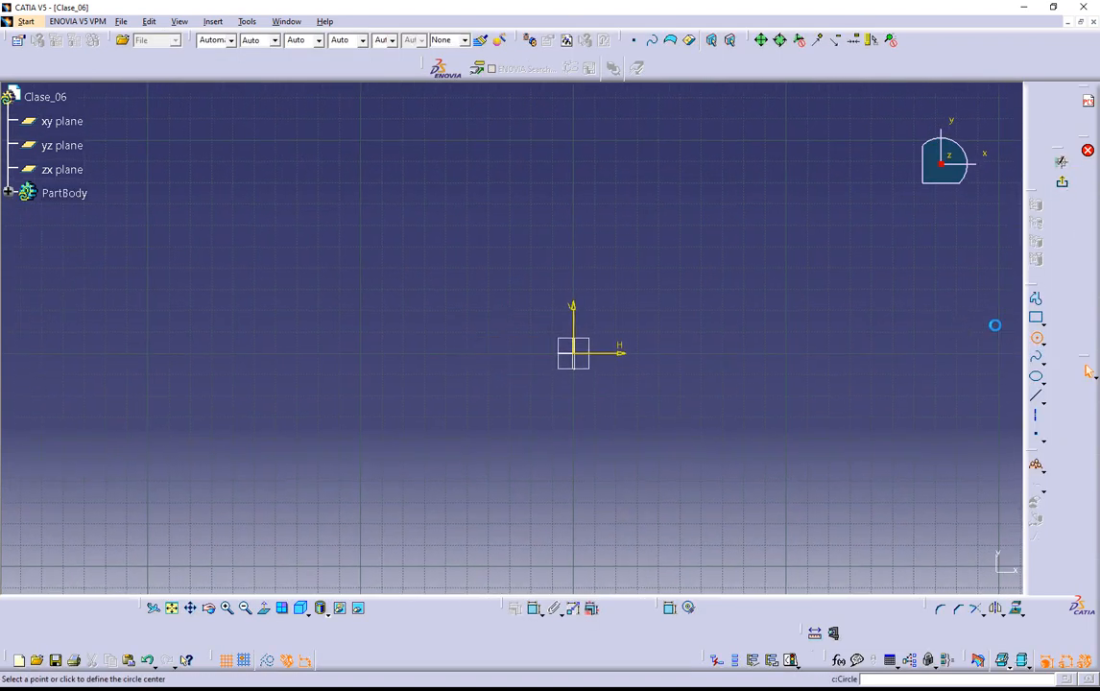
click(1037, 339)
click(214, 353)
click(226, 323)
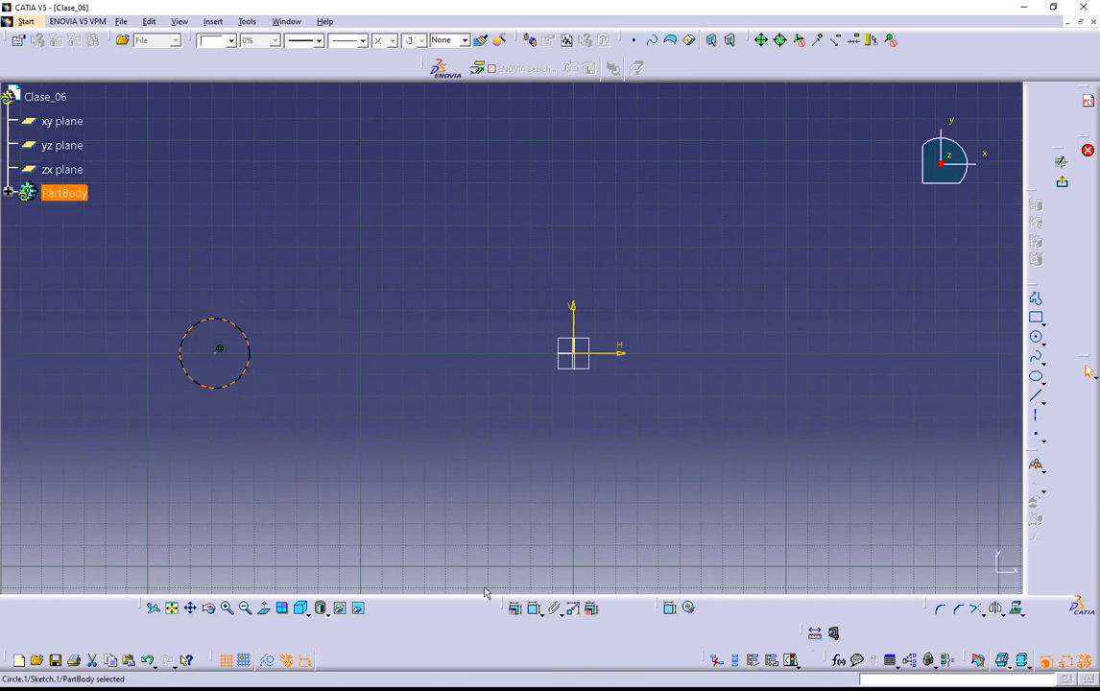
click(535, 608)
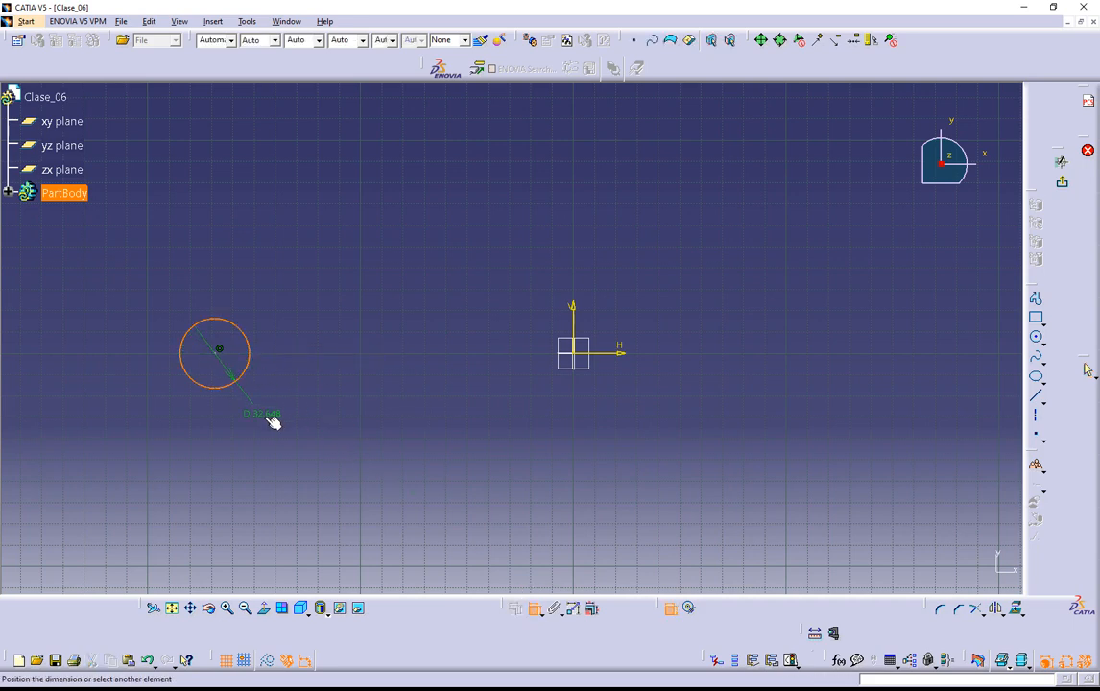
click(282, 418)
drag(120, 264, 349, 467)
key(Delete)
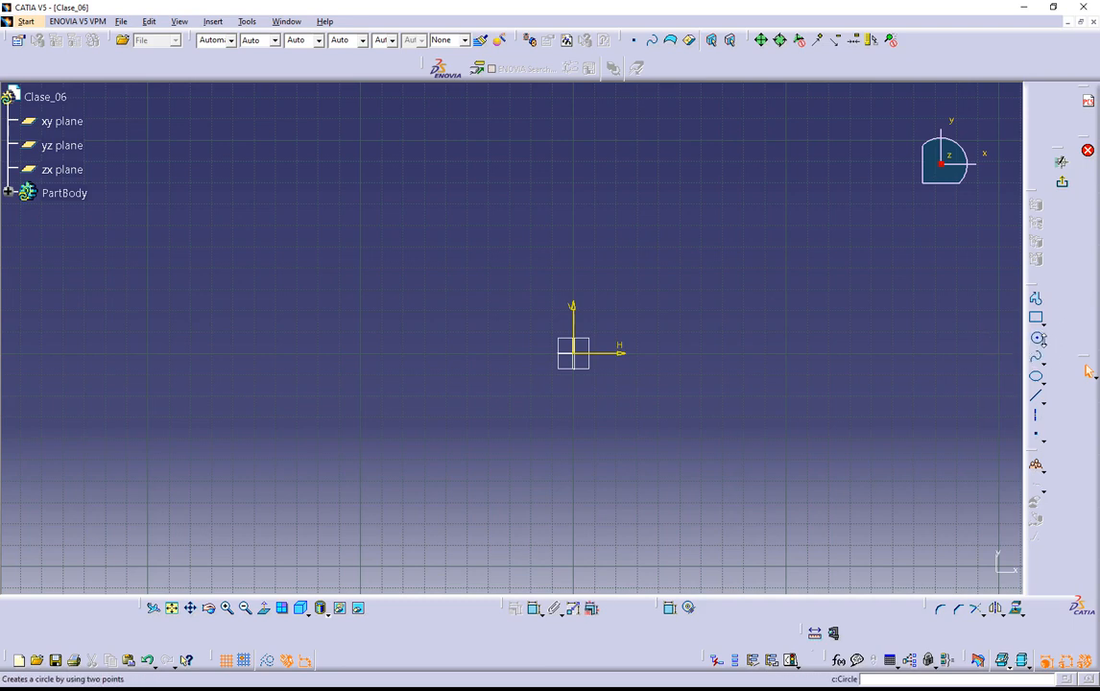
Draw a circle about 58.5 mm in diameter centred on the negative horizontal axis, and move its centre closer to the origin.
click(1042, 343)
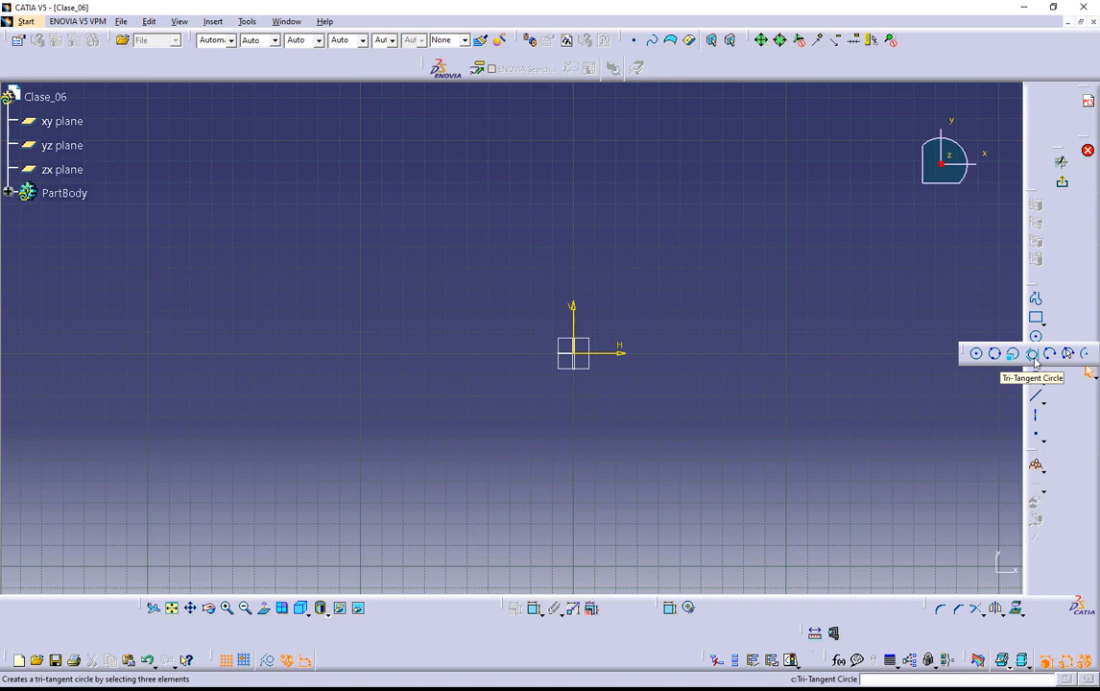
click(979, 355)
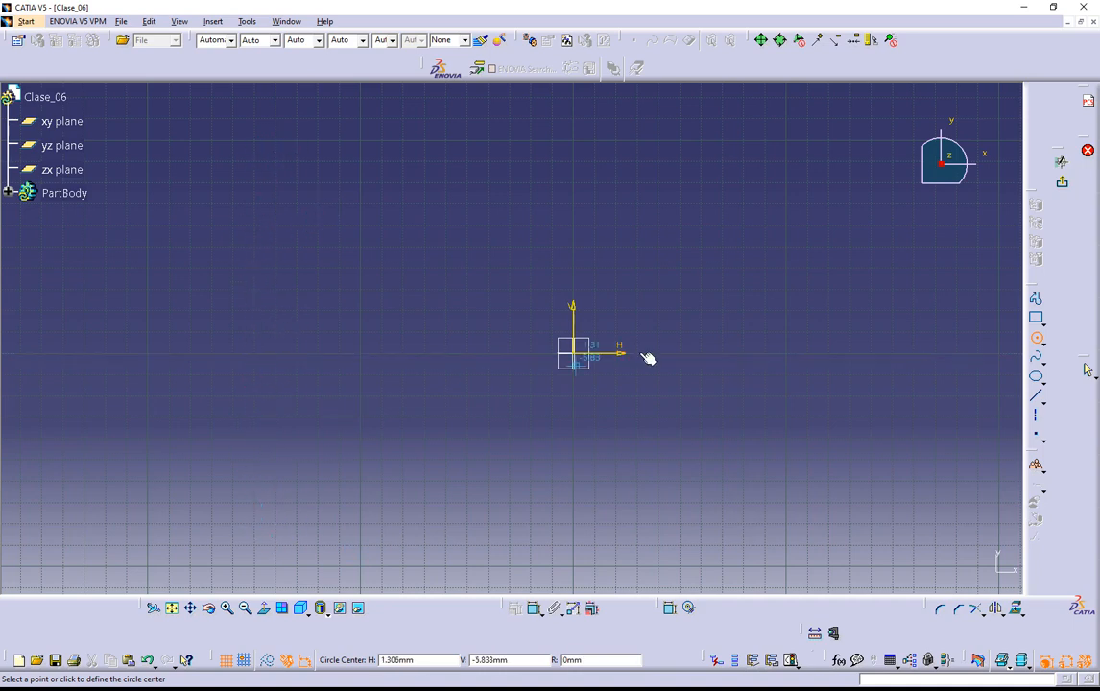
click(249, 356)
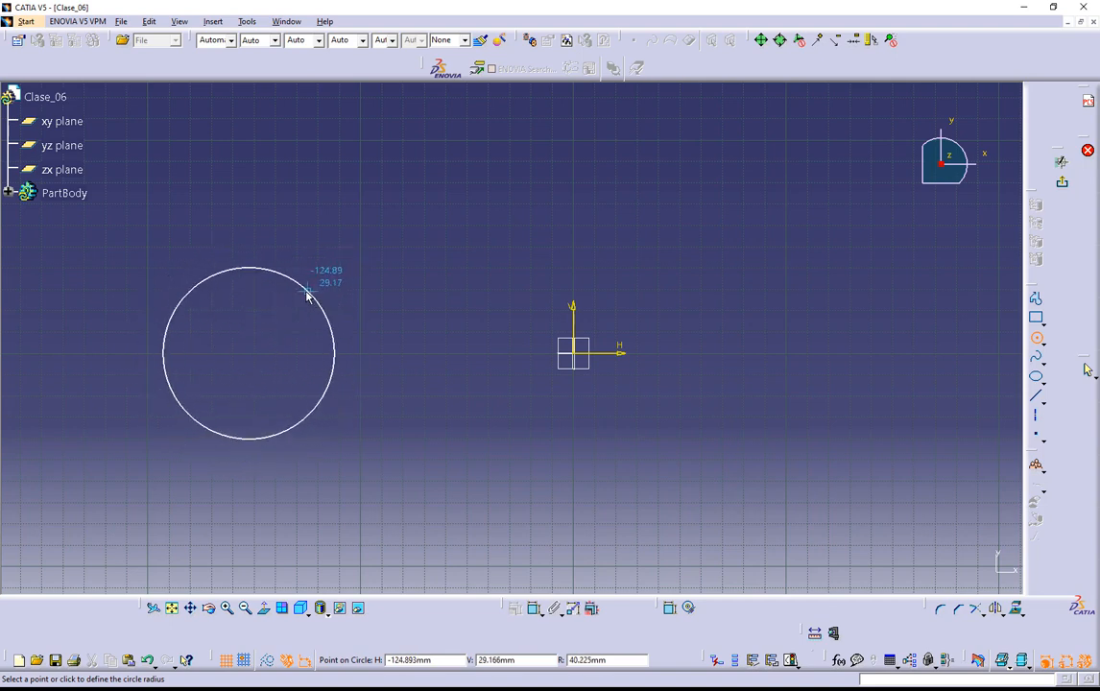
click(291, 304)
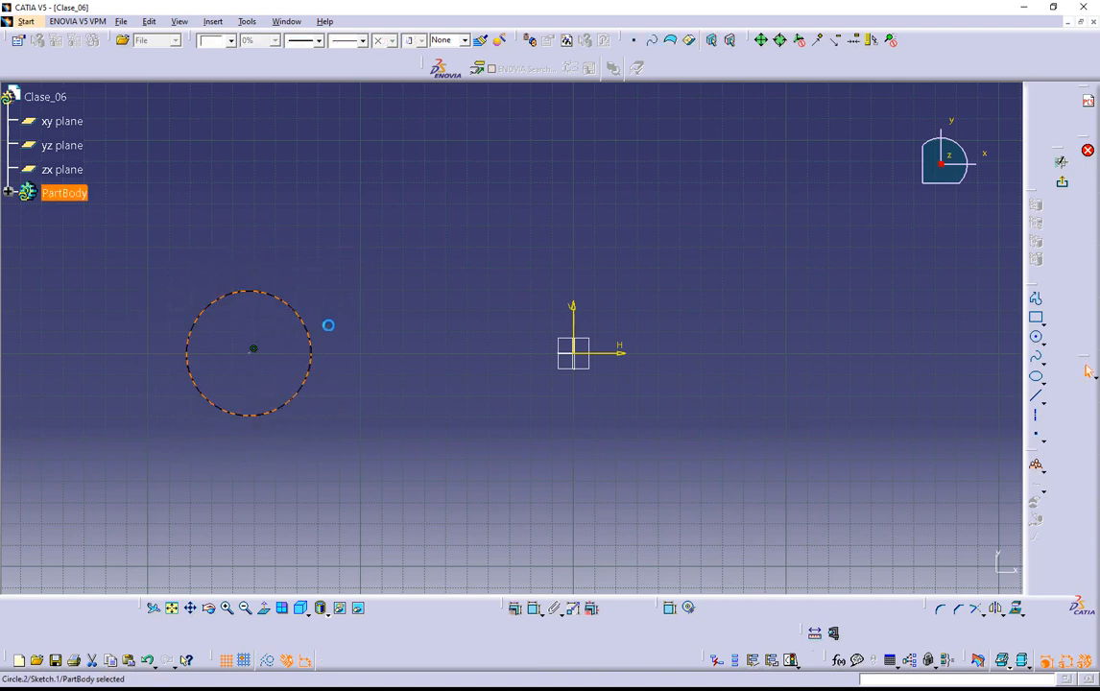
click(390, 522)
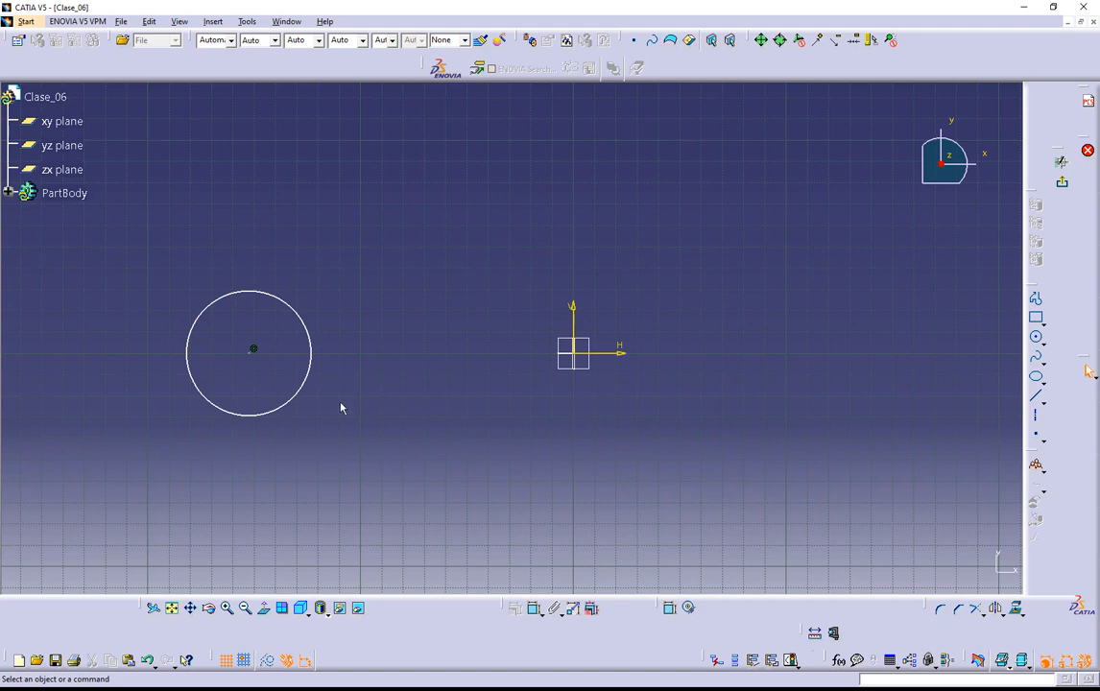
click(253, 352)
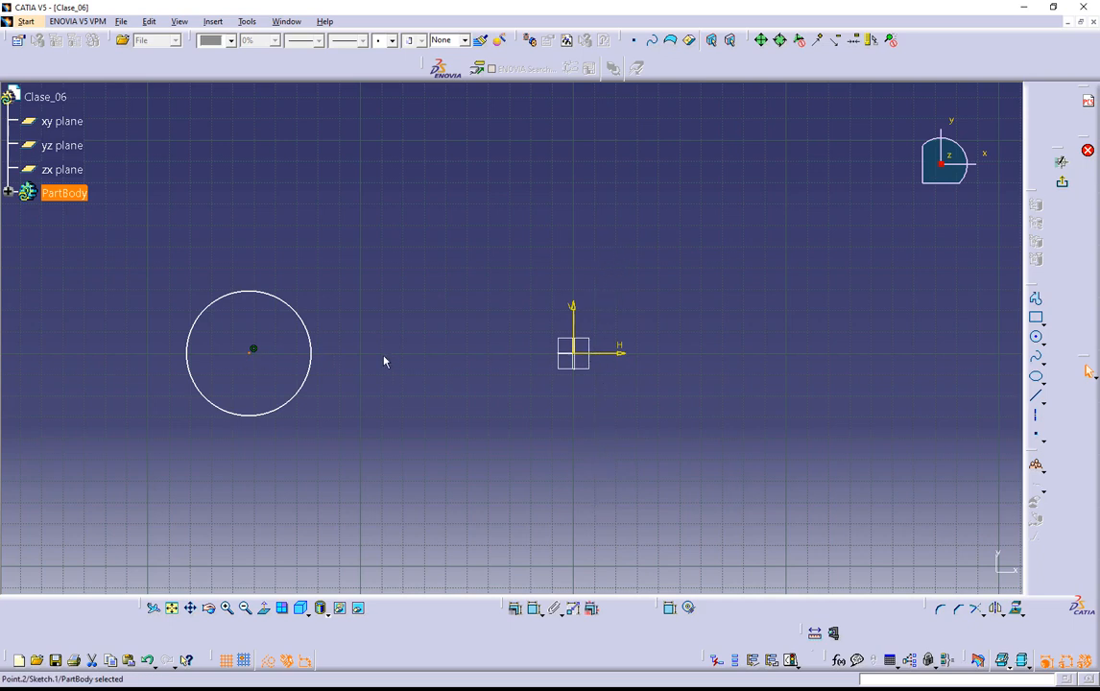
mouse_move(255, 357)
mouse_down()
mouse_move(474, 364)
mouse_move(339, 357)
mouse_move(476, 379)
mouse_move(246, 379)
mouse_move(474, 132)
mouse_move(419, 310)
mouse_move(413, 204)
mouse_move(332, 359)
mouse_up()
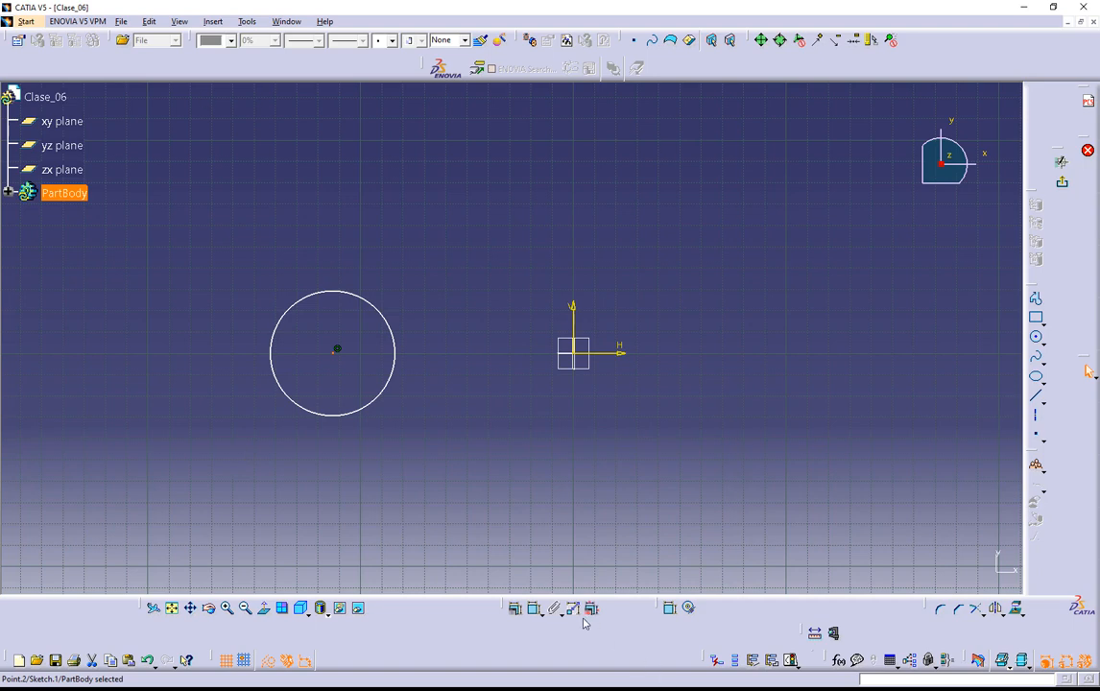
click(536, 612)
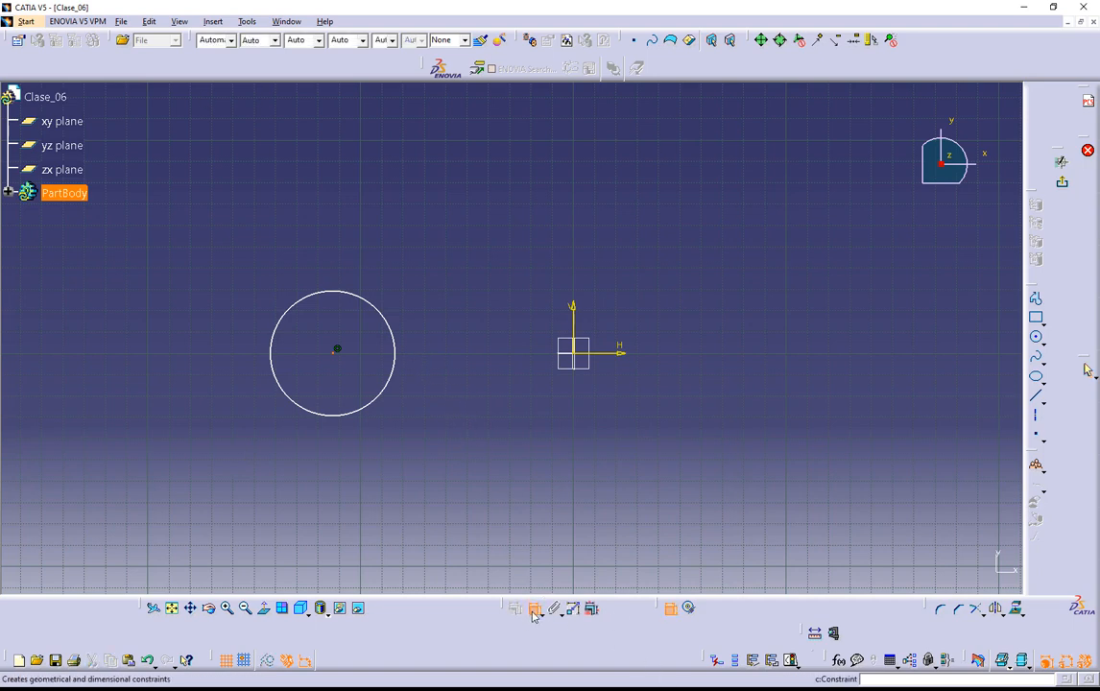
click(393, 376)
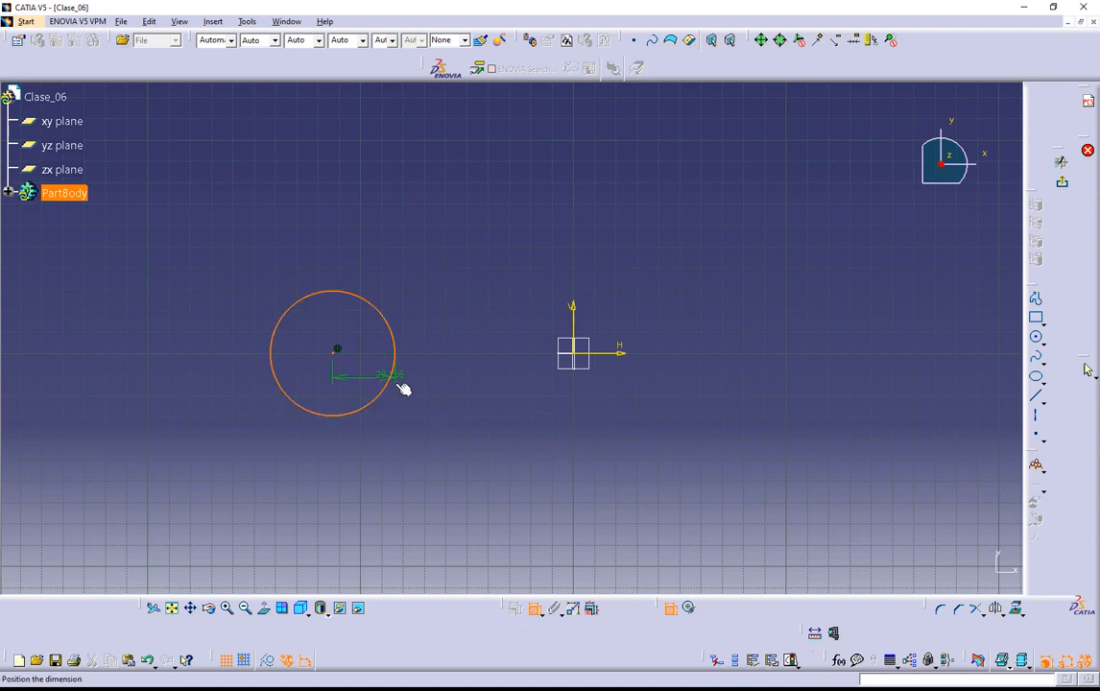
click(422, 457)
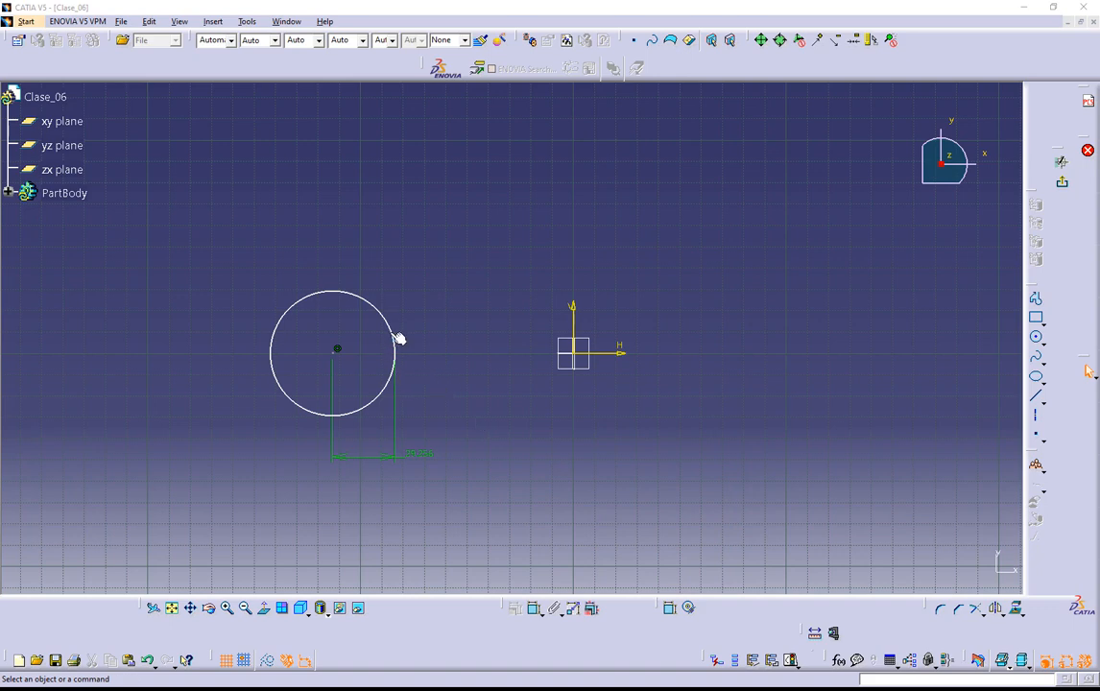
click(411, 453)
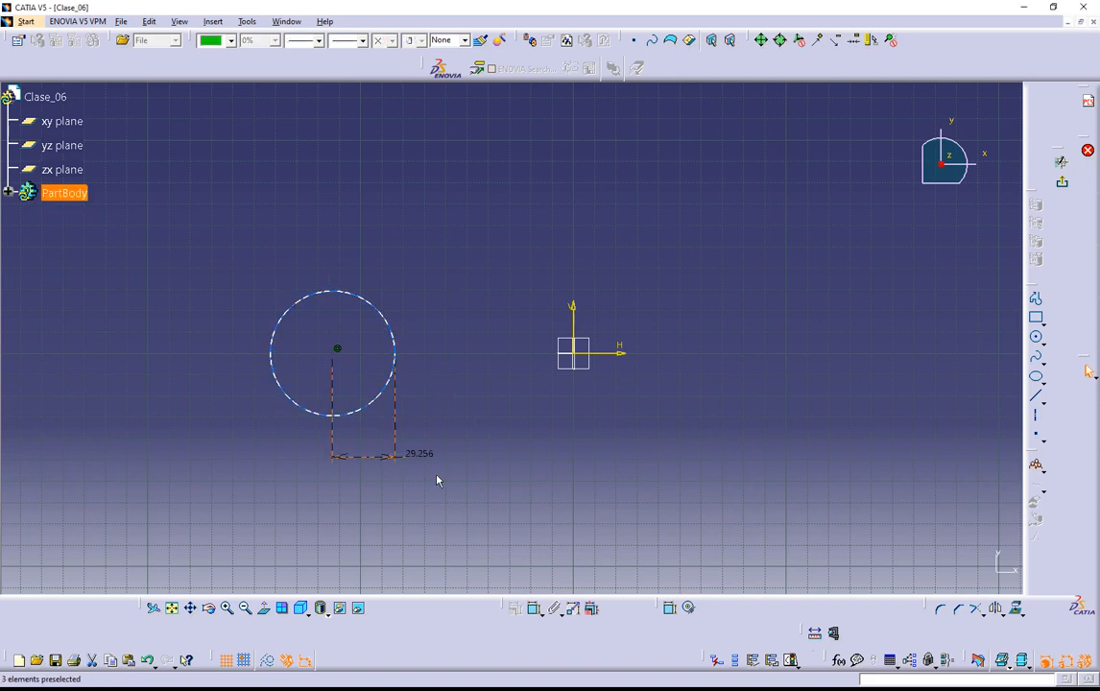
key(Delete)
click(534, 609)
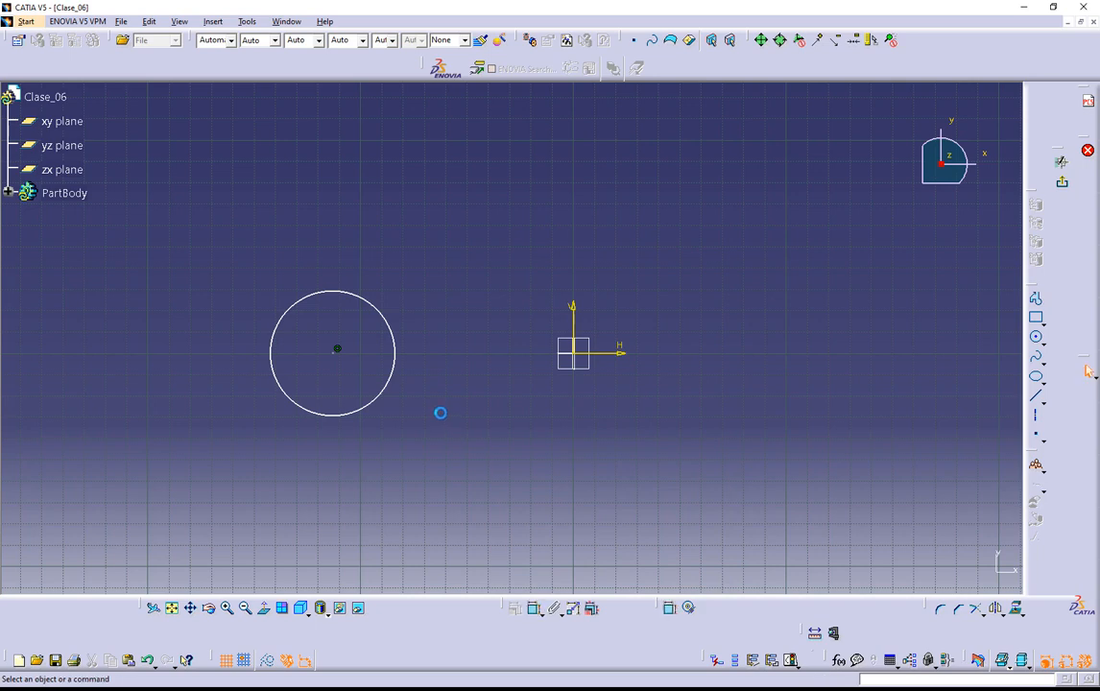
click(335, 354)
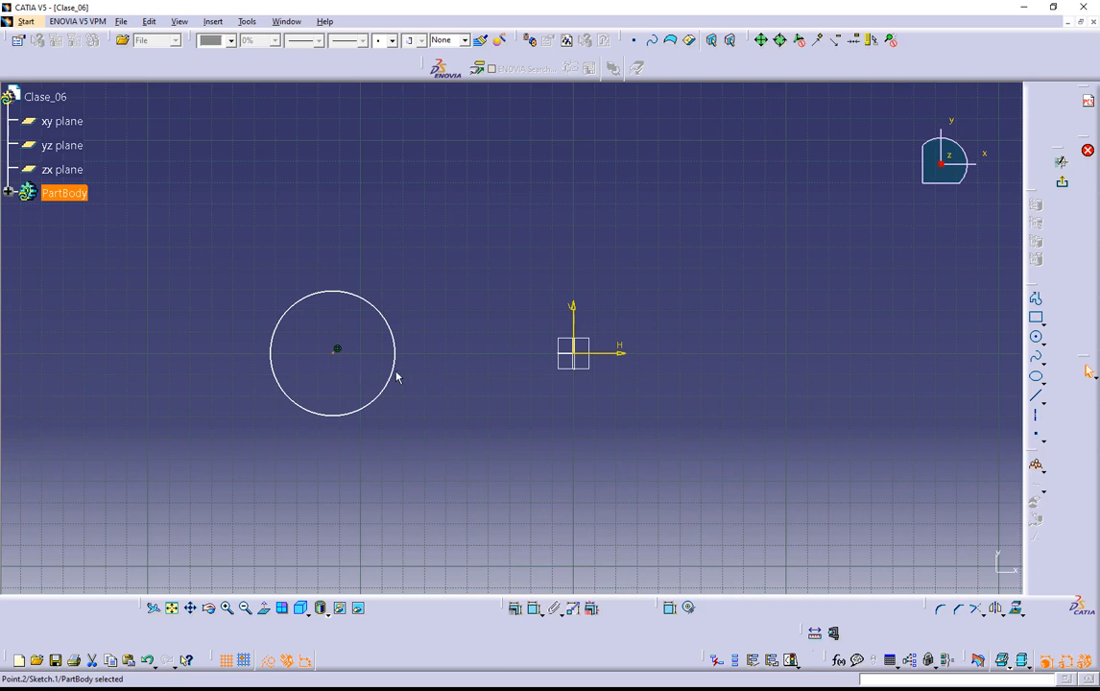
click(405, 476)
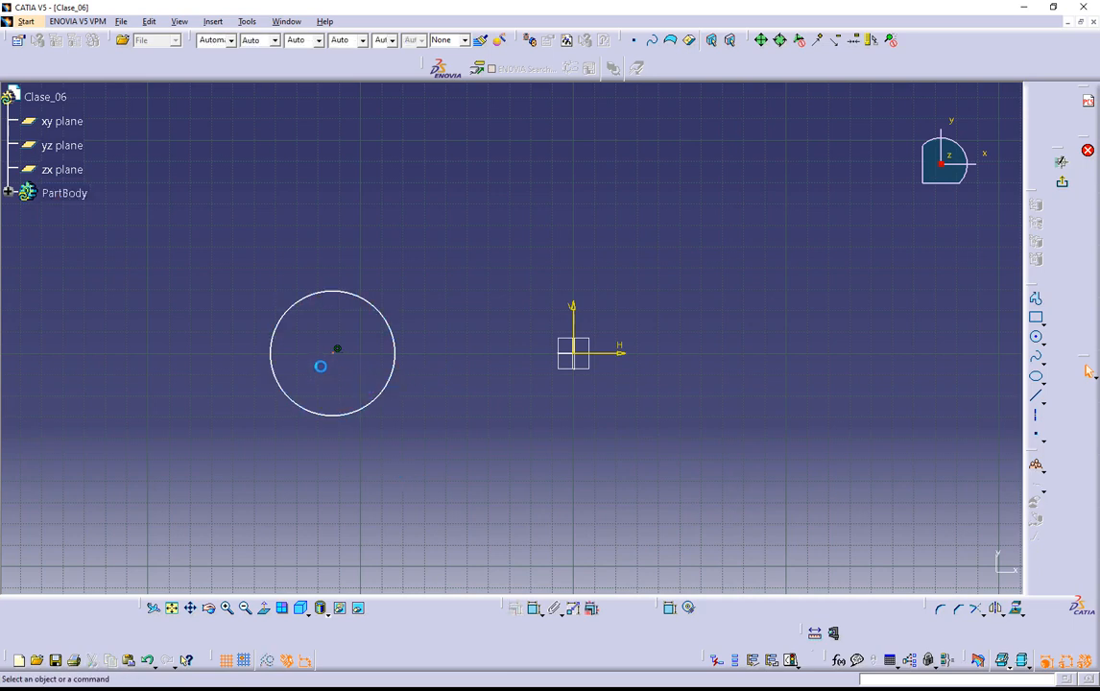
Dimension the circle's diameter and set it to 6 mm.
click(534, 607)
click(379, 395)
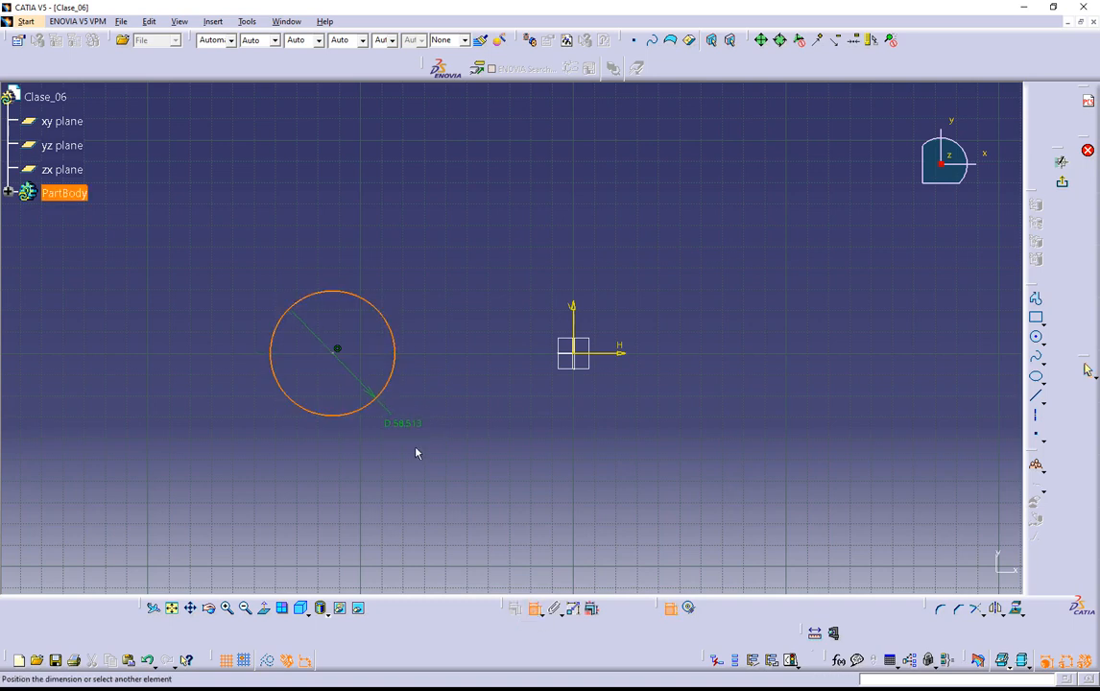
click(440, 497)
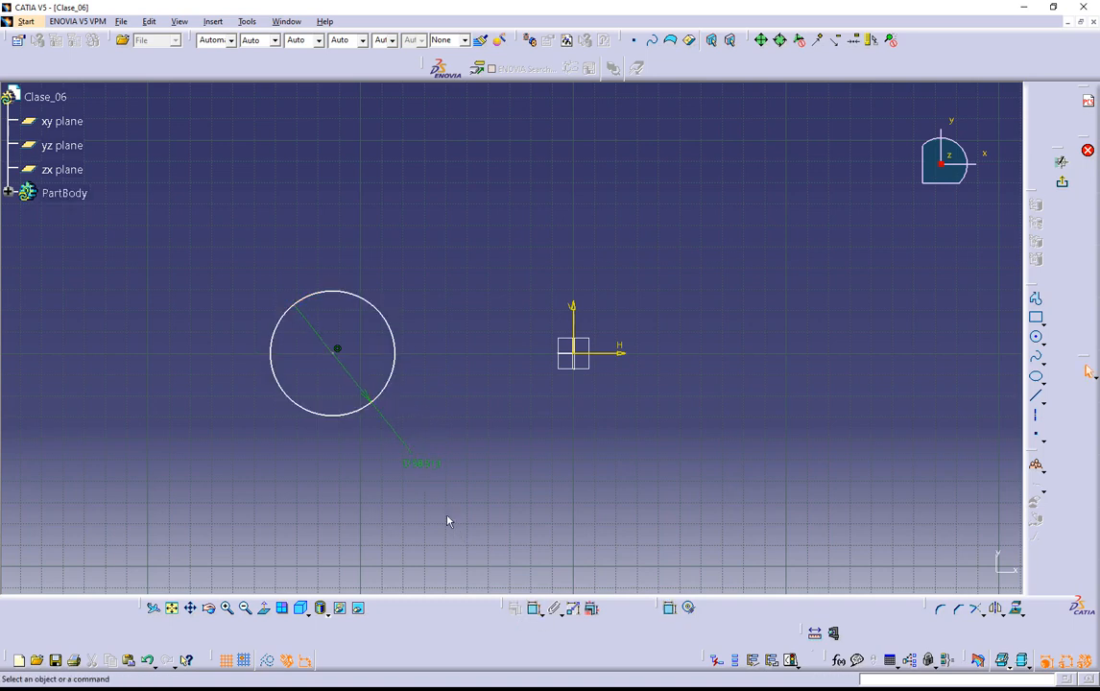
double_click(423, 466)
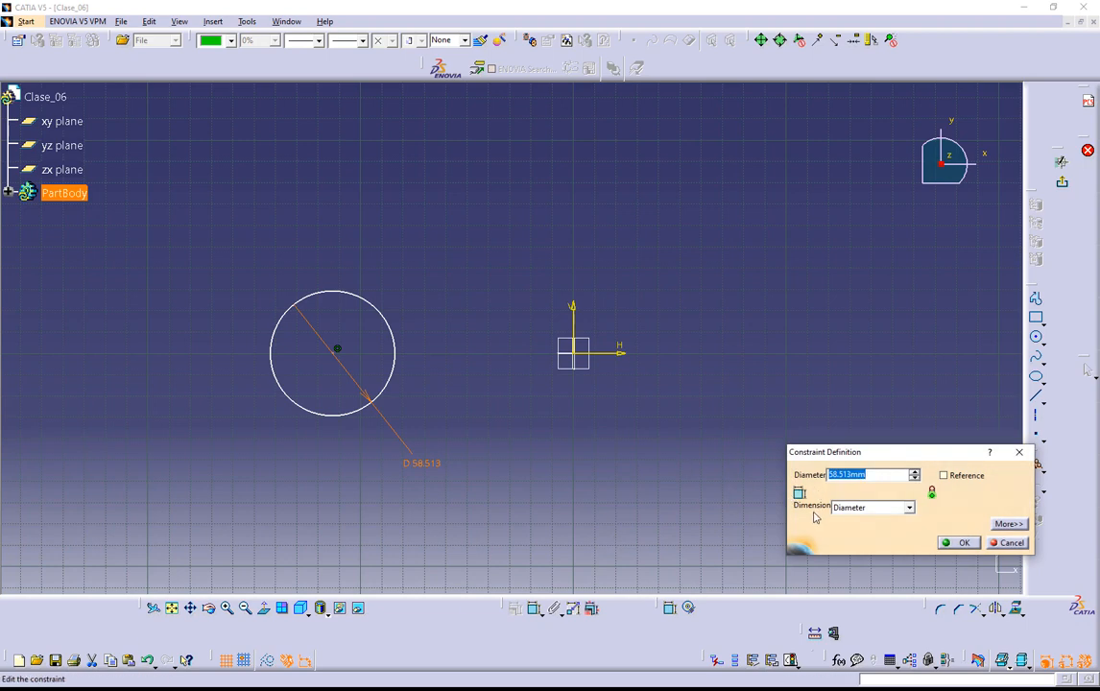
text(6)
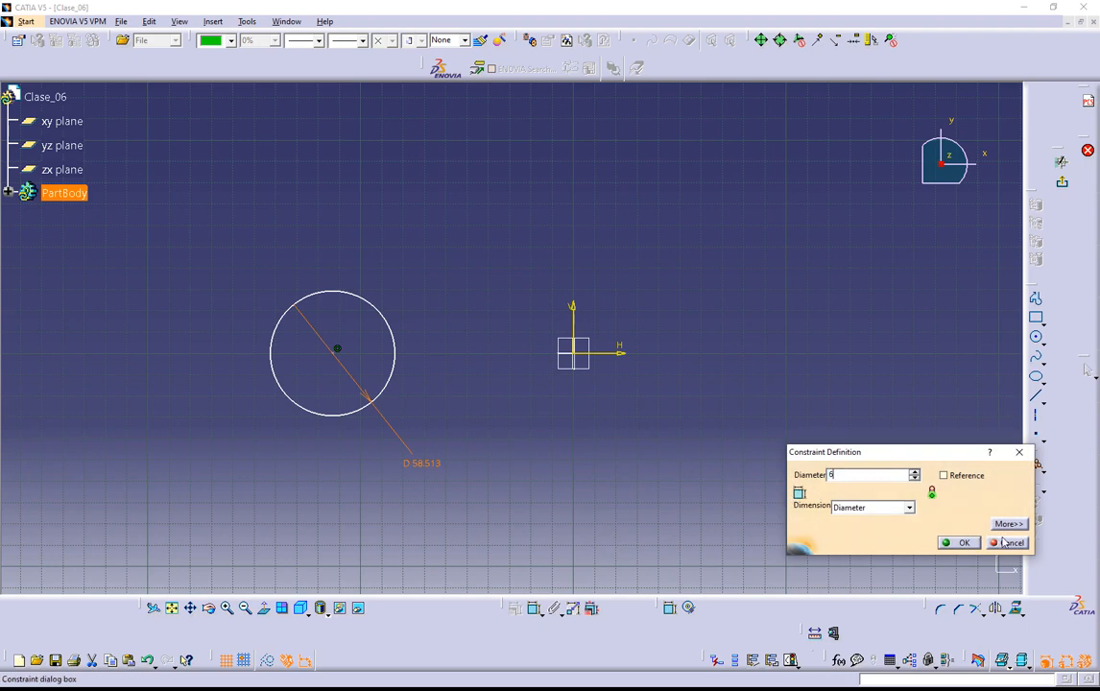
click(965, 544)
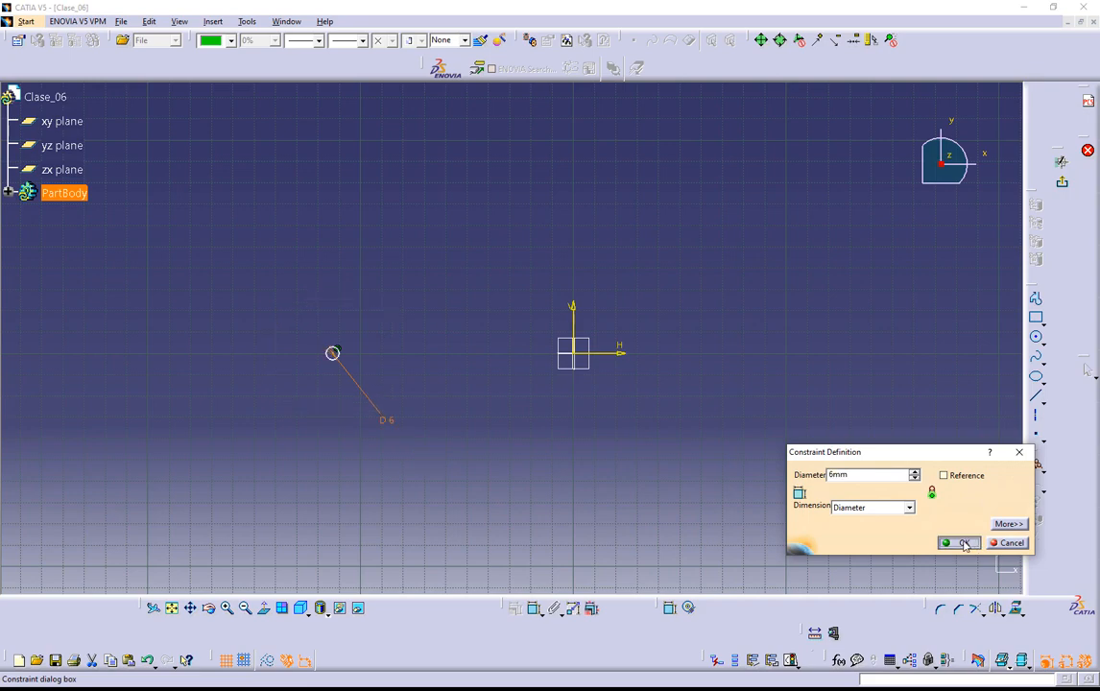
Switch to Photos, examine the circle dimensions at the flange end in the Examen_1.png plan view, and return to CATIA.
key(alt+Tab)
scroll(644, 424, up, 6)
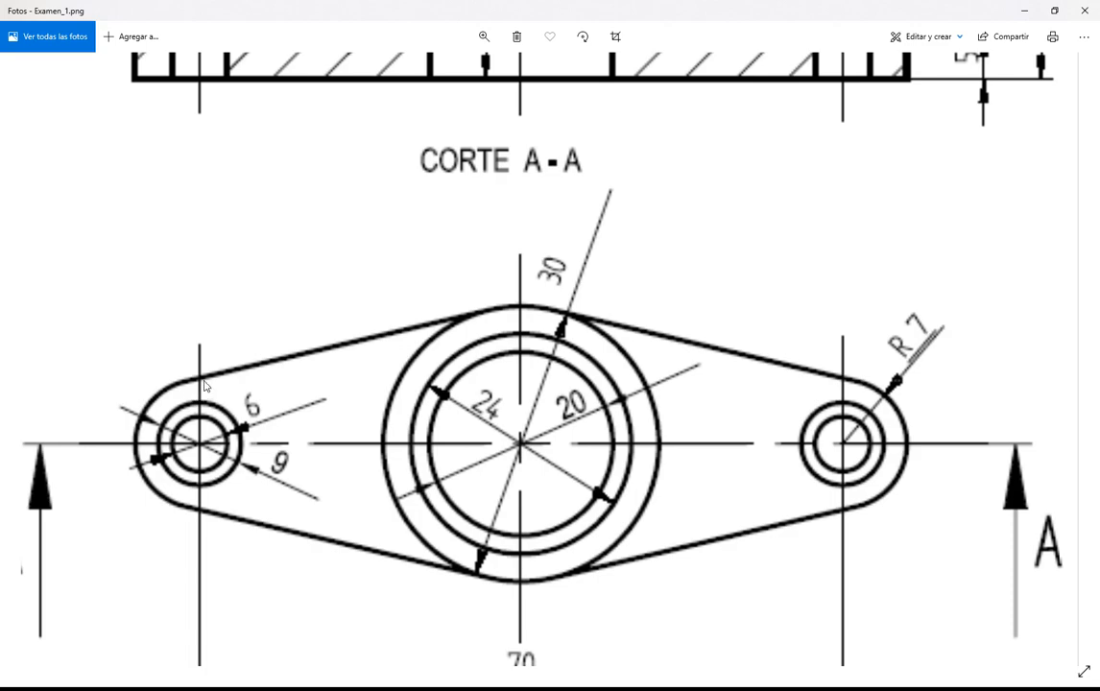
click(1024, 11)
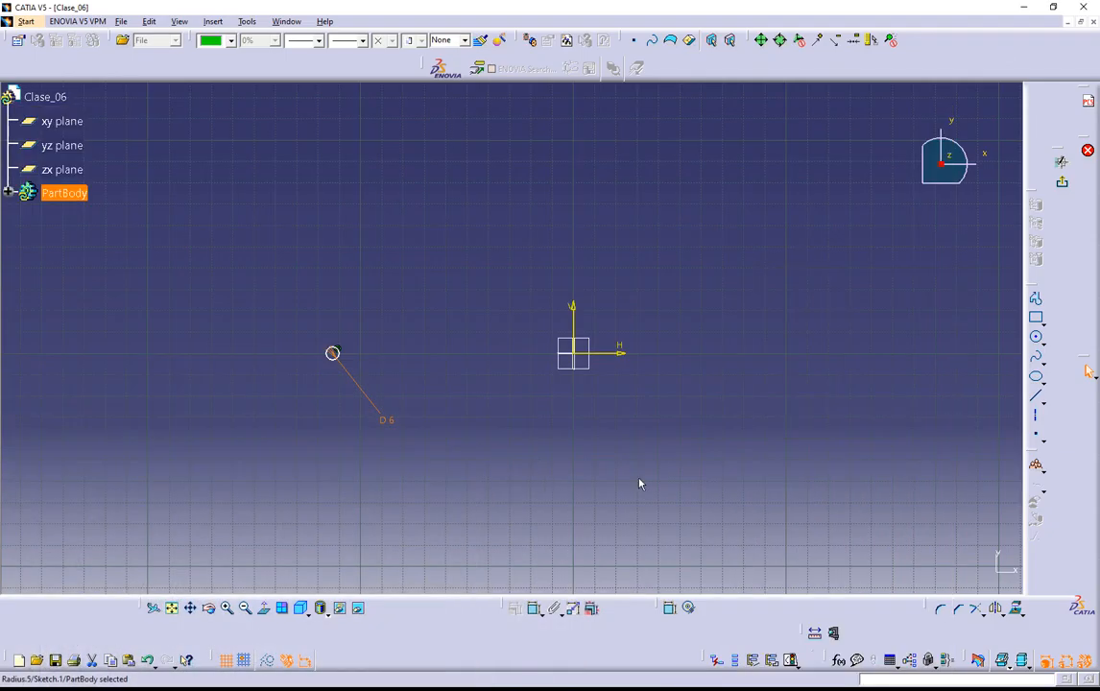
Draw a concentric circle about 21.2 mm in diameter around the 6 mm circle, and move their shared centre closer to the origin.
click(1037, 339)
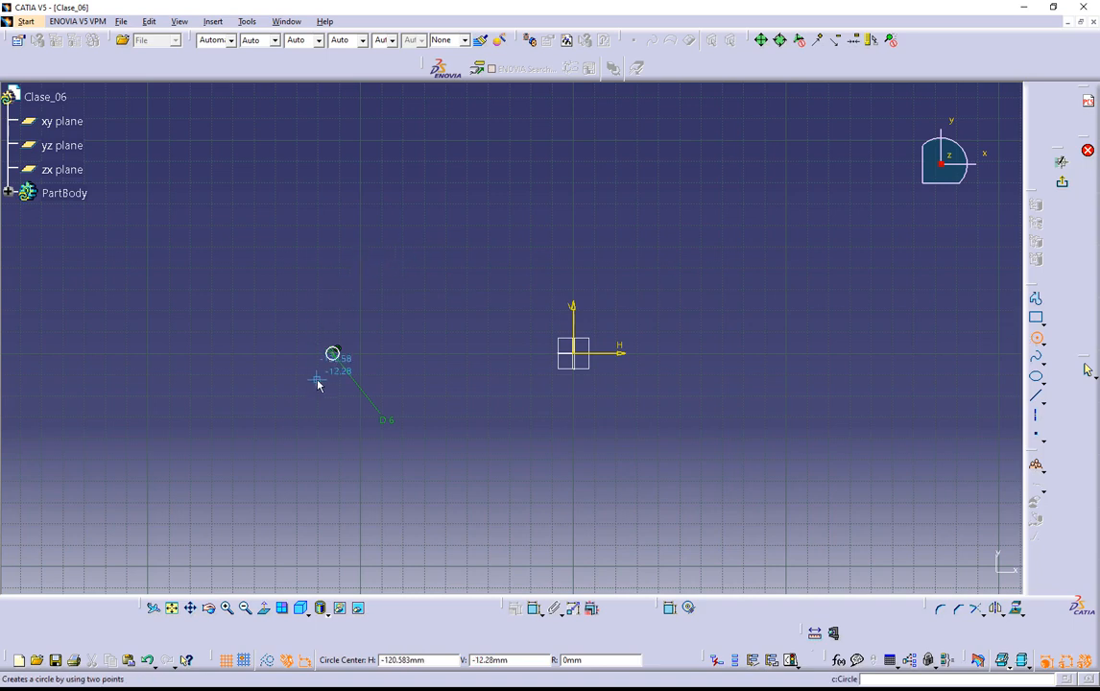
middle_drag(317, 380, 317, 305)
mouse_move(274, 385)
middle_down()
mouse_move(479, 361)
mouse_move(590, 375)
mouse_move(552, 357)
mouse_move(553, 326)
middle_up()
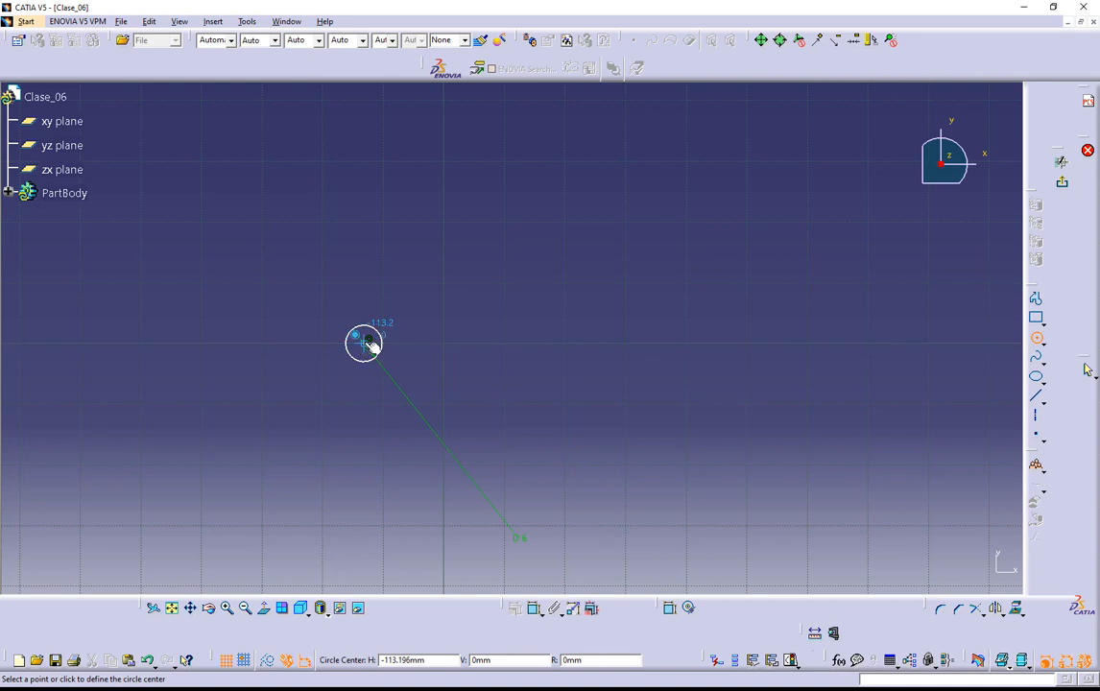
click(381, 281)
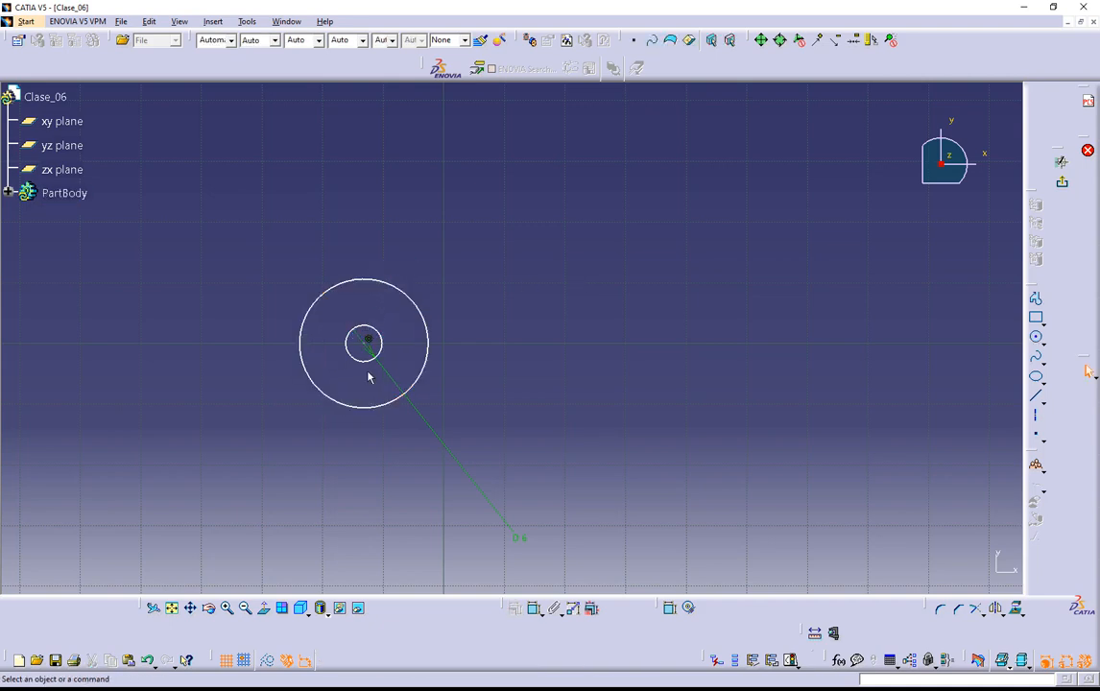
drag(421, 348, 436, 375)
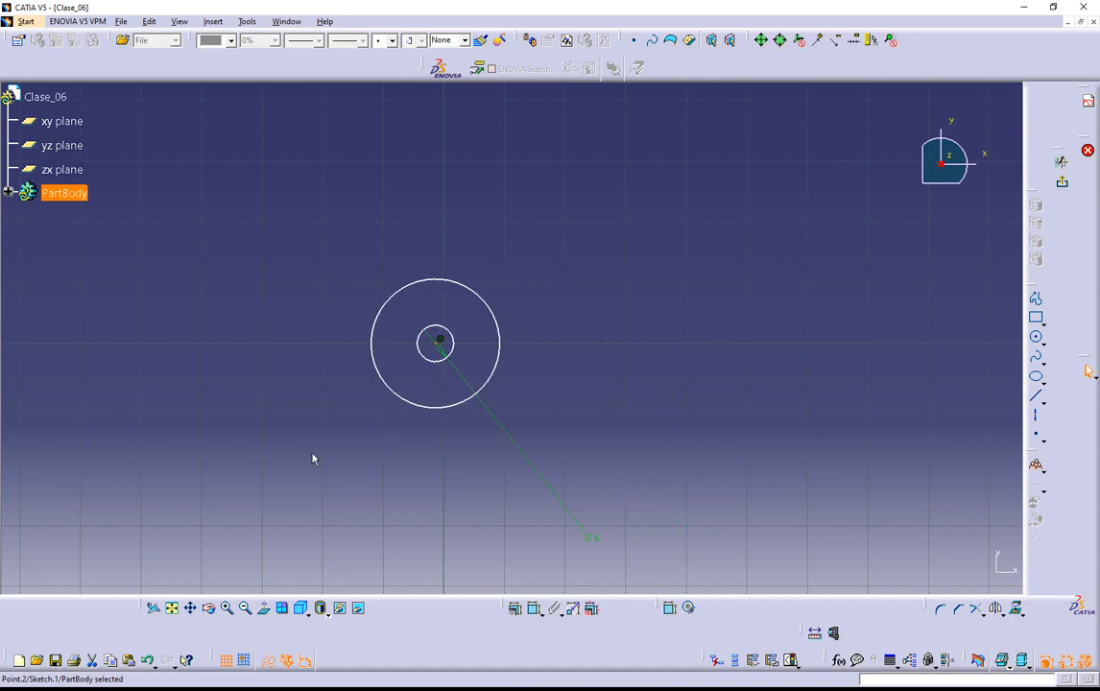
click(530, 605)
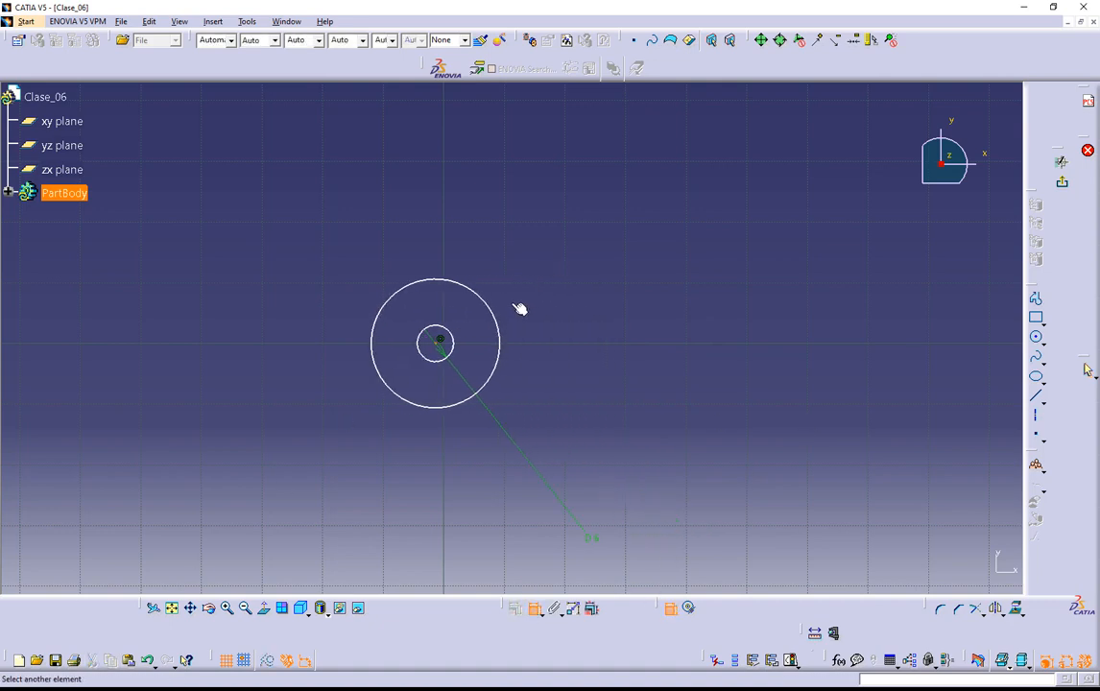
click(501, 330)
click(518, 244)
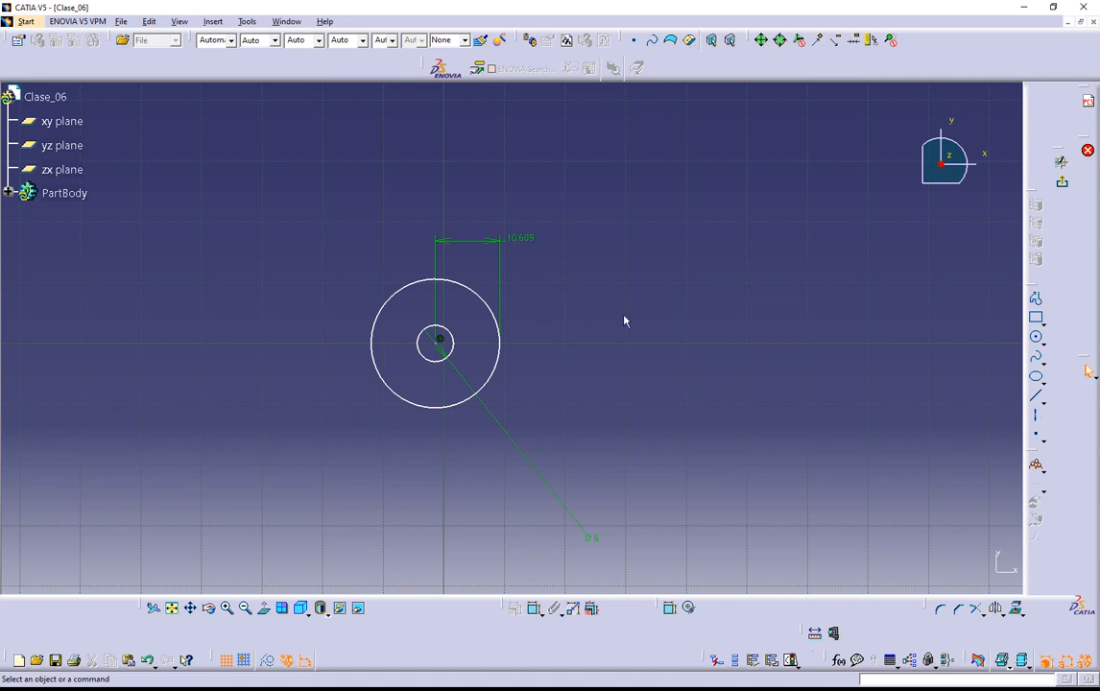
click(440, 344)
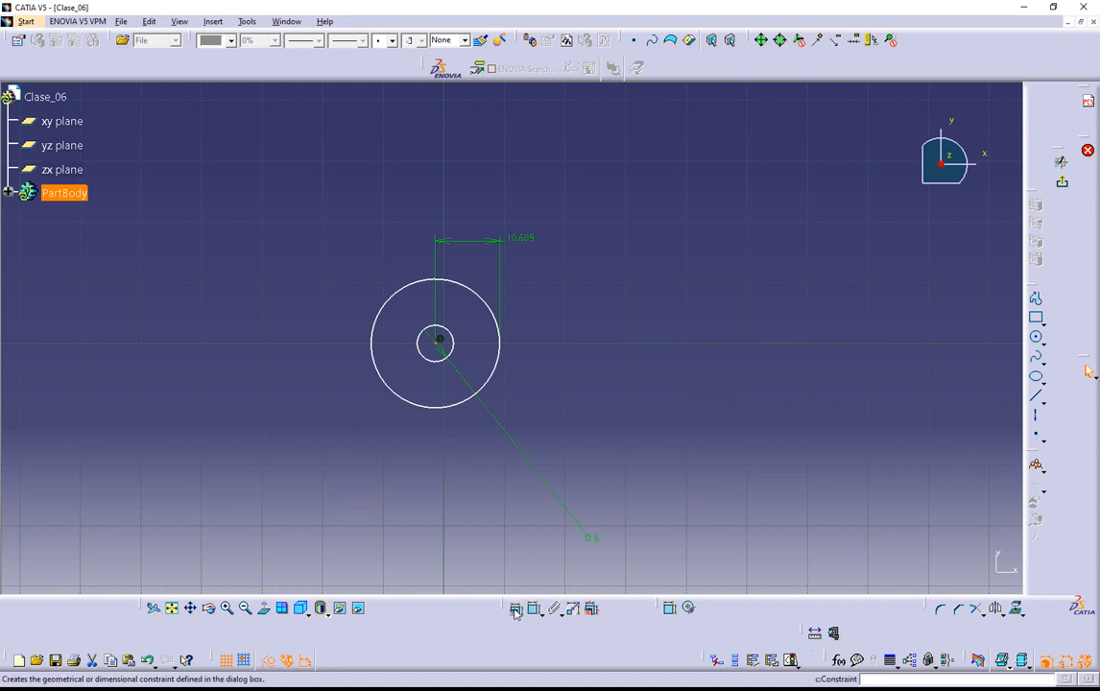
click(549, 282)
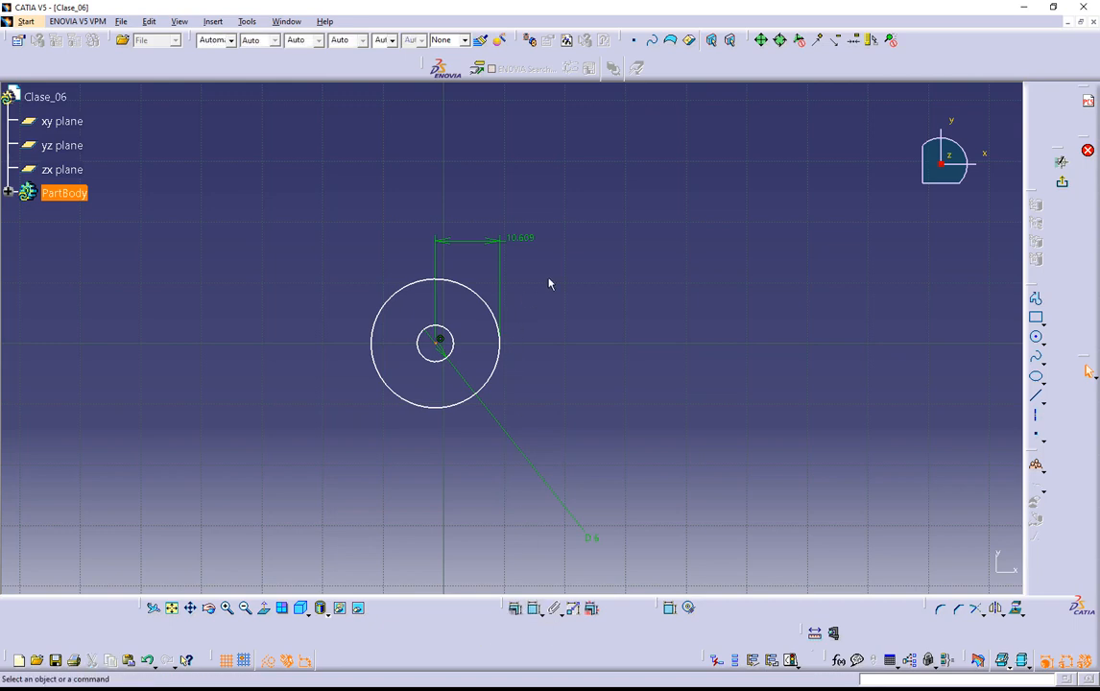
click(520, 248)
key(Delete)
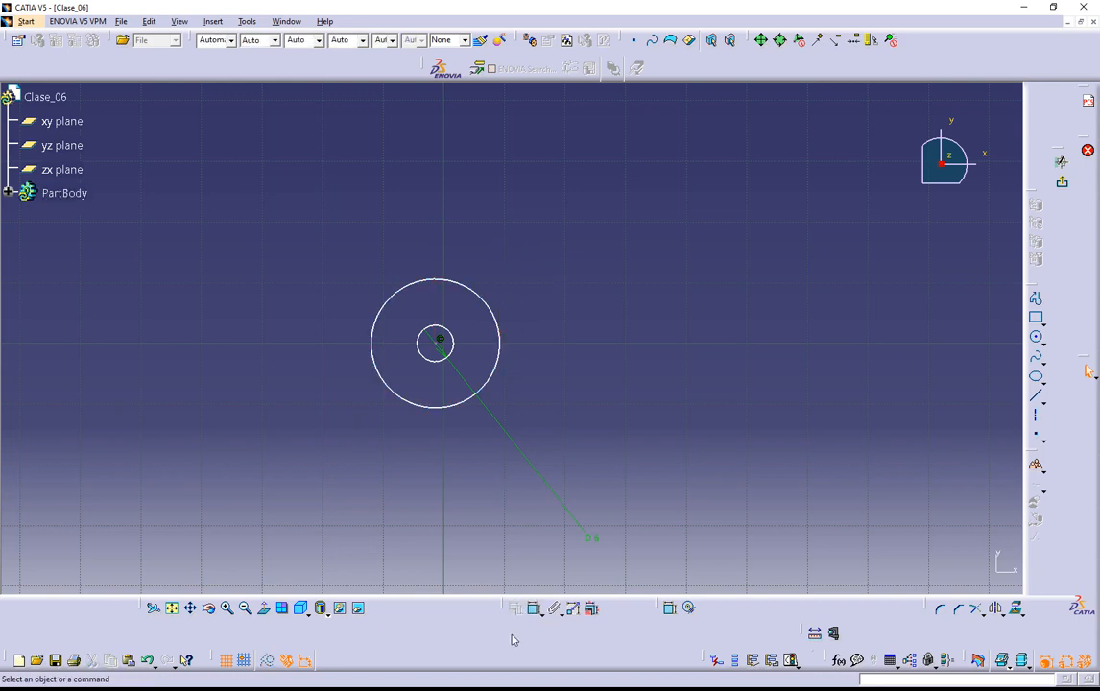
Dimension the outer circle, change the dimension type to Radius, and set it to 7 mm.
click(534, 610)
click(409, 288)
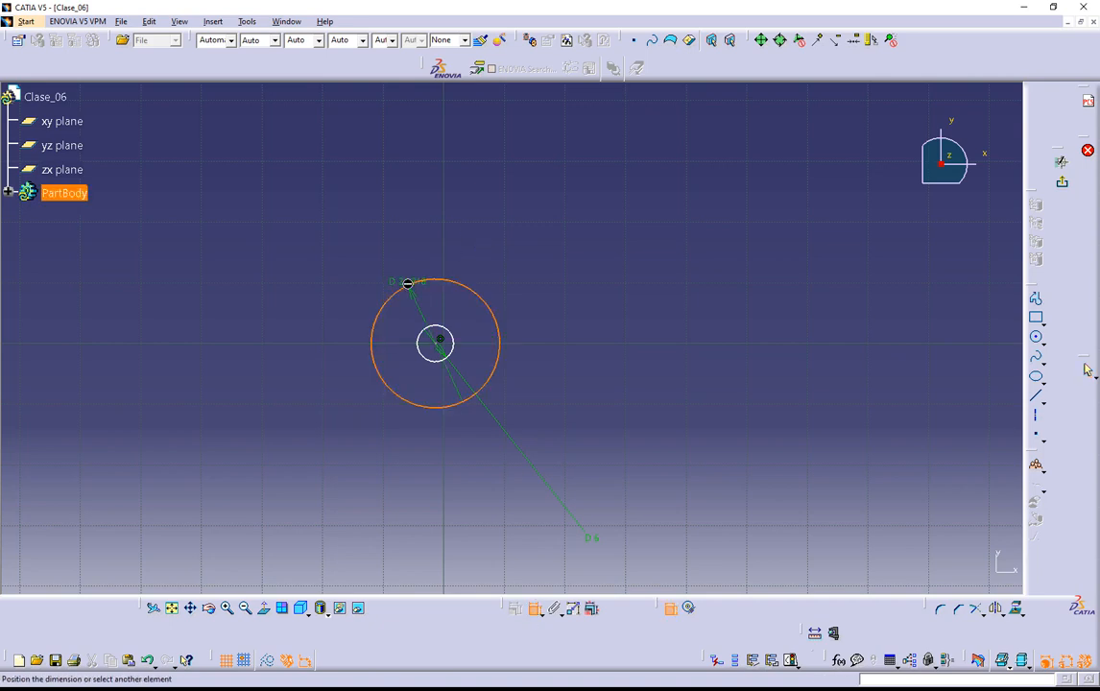
click(509, 246)
double_click(512, 245)
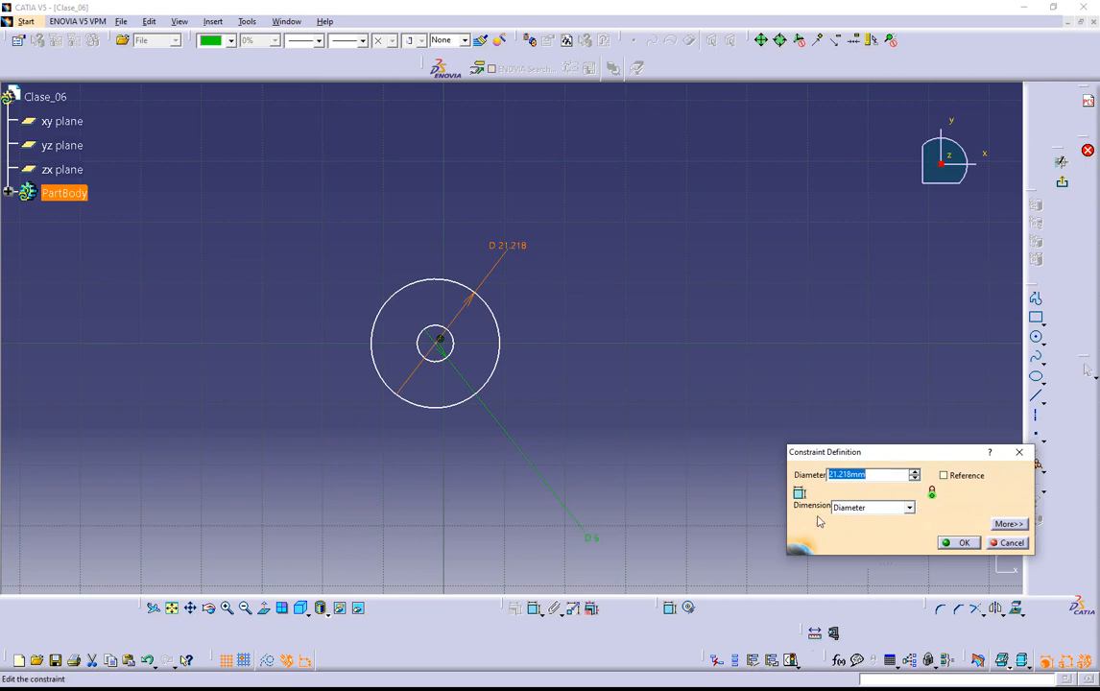
drag(885, 446, 696, 333)
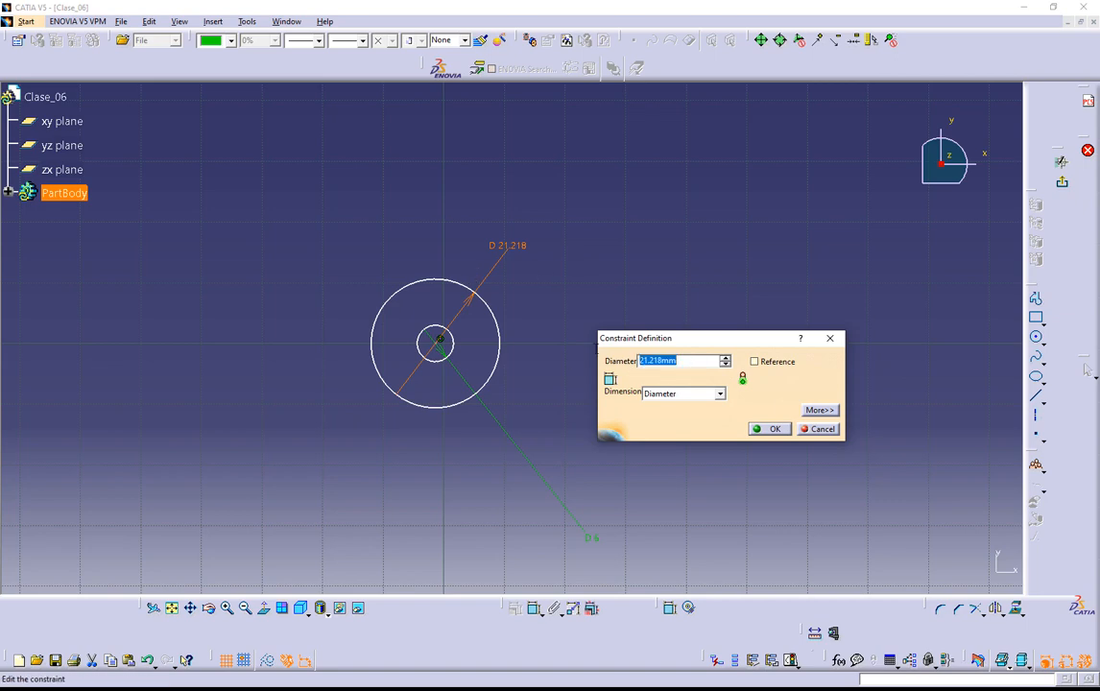
click(720, 393)
click(677, 407)
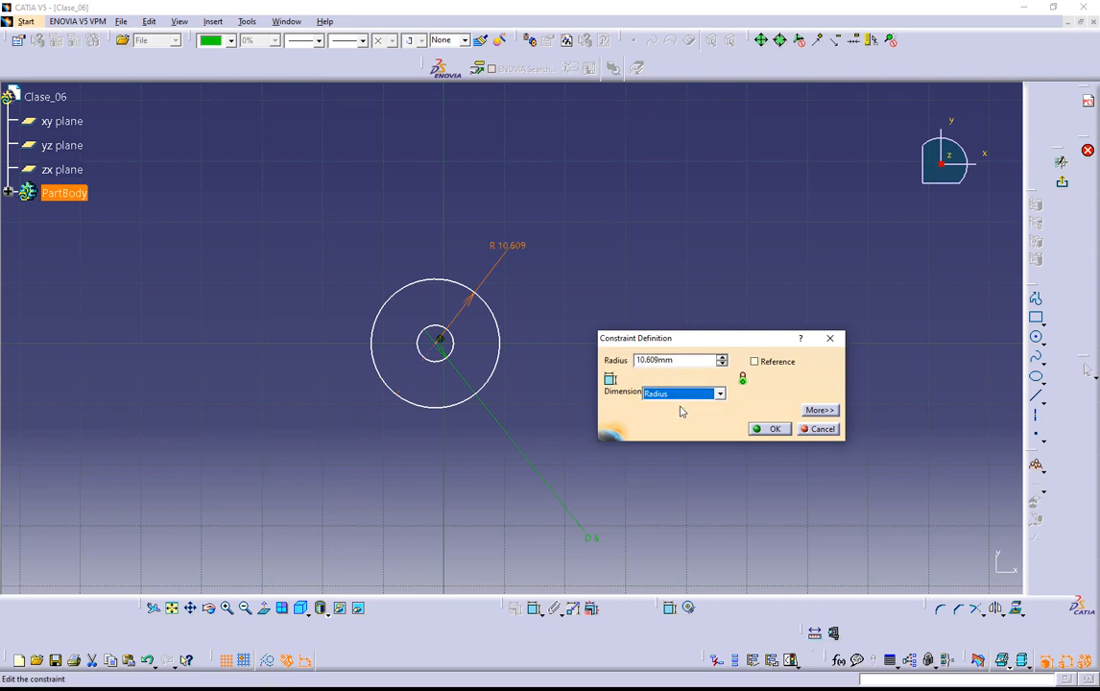
double_click(684, 359)
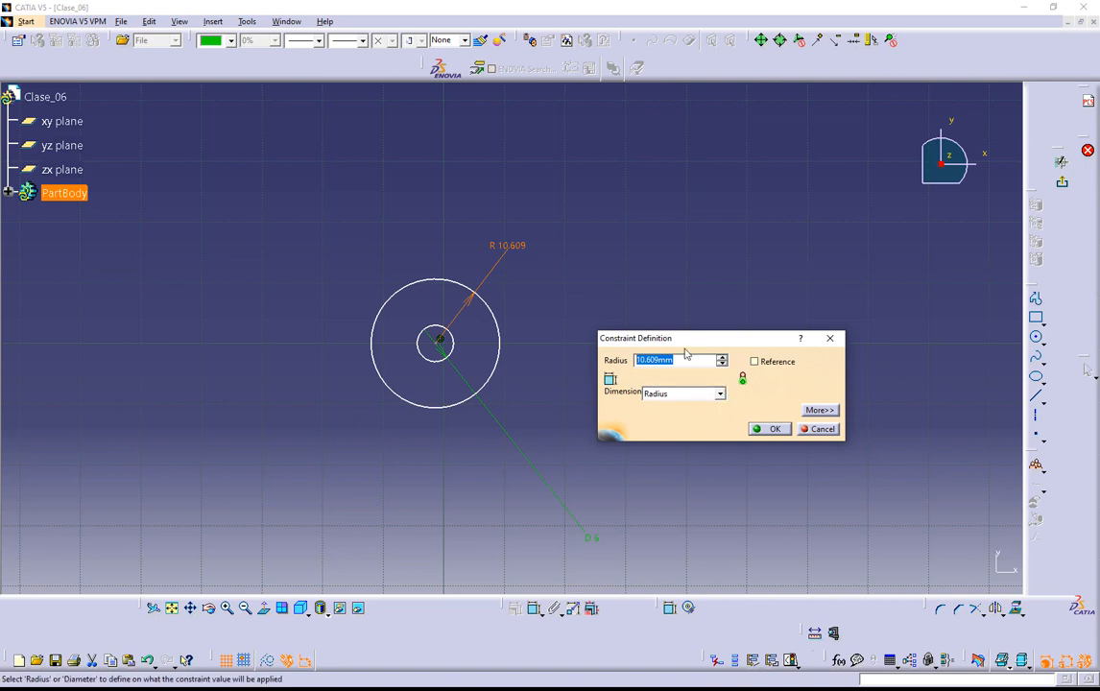
click(687, 362)
drag(683, 359, 502, 363)
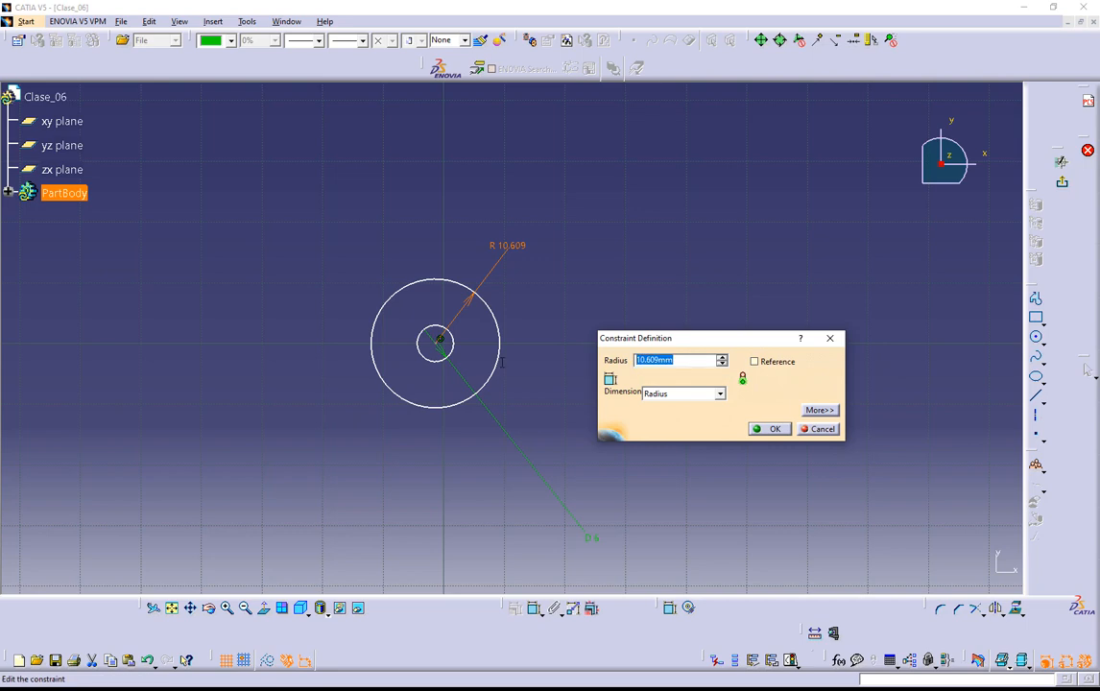
text(7)
click(768, 428)
Exit the sketch to the 3D part view.
mouse_move(393, 460)
middle_down()
mouse_move(392, 475)
mouse_move(413, 444)
mouse_move(437, 538)
mouse_move(608, 382)
mouse_move(509, 332)
middle_up()
click(1062, 161)
middle_drag(452, 397, 452, 366)
click(457, 427)
click(395, 420)
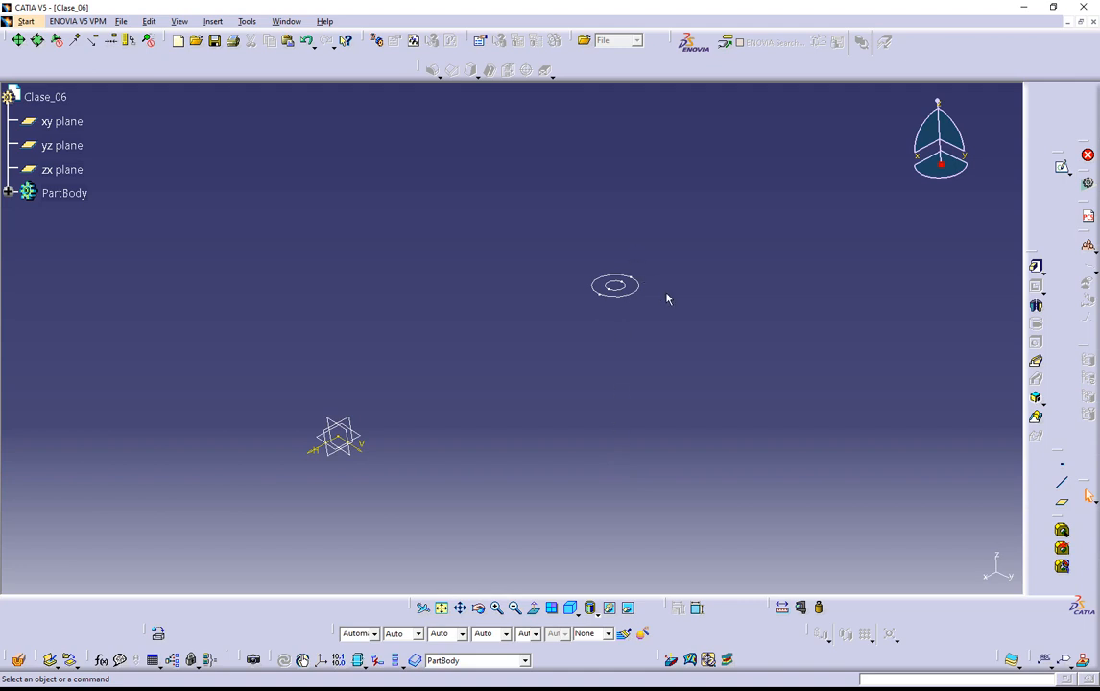
mouse_move(544, 238)
mouse_down()
mouse_move(624, 336)
mouse_move(697, 357)
mouse_up()
click(583, 376)
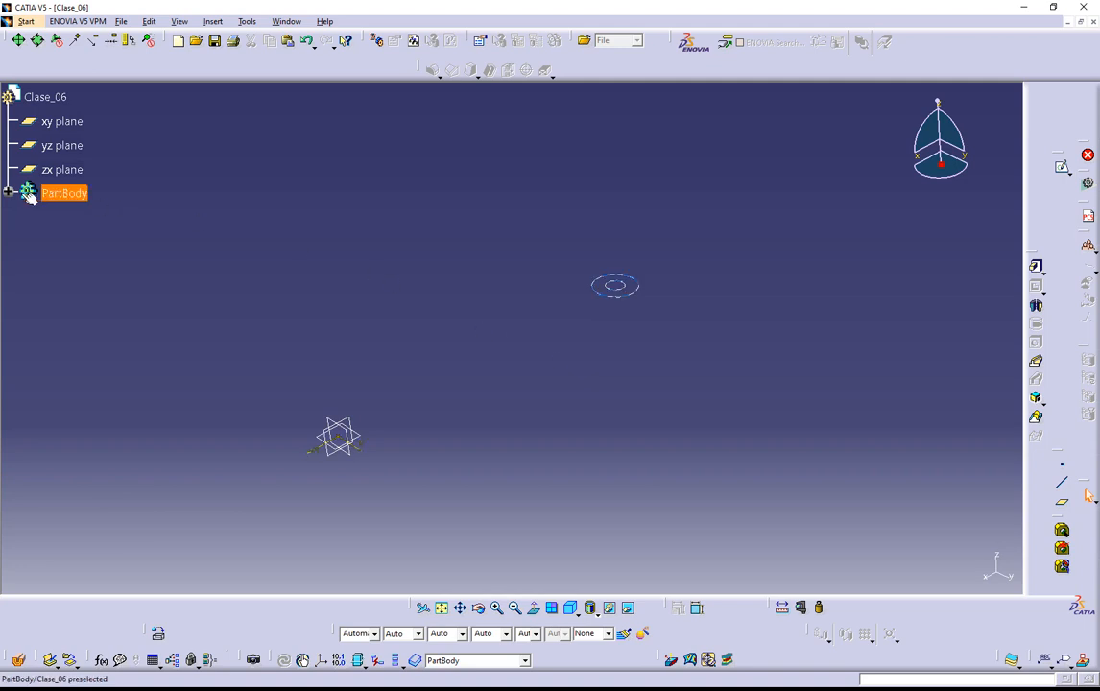
Expand PartBody in the specification tree and reopen Sketch.1 for editing.
click(616, 285)
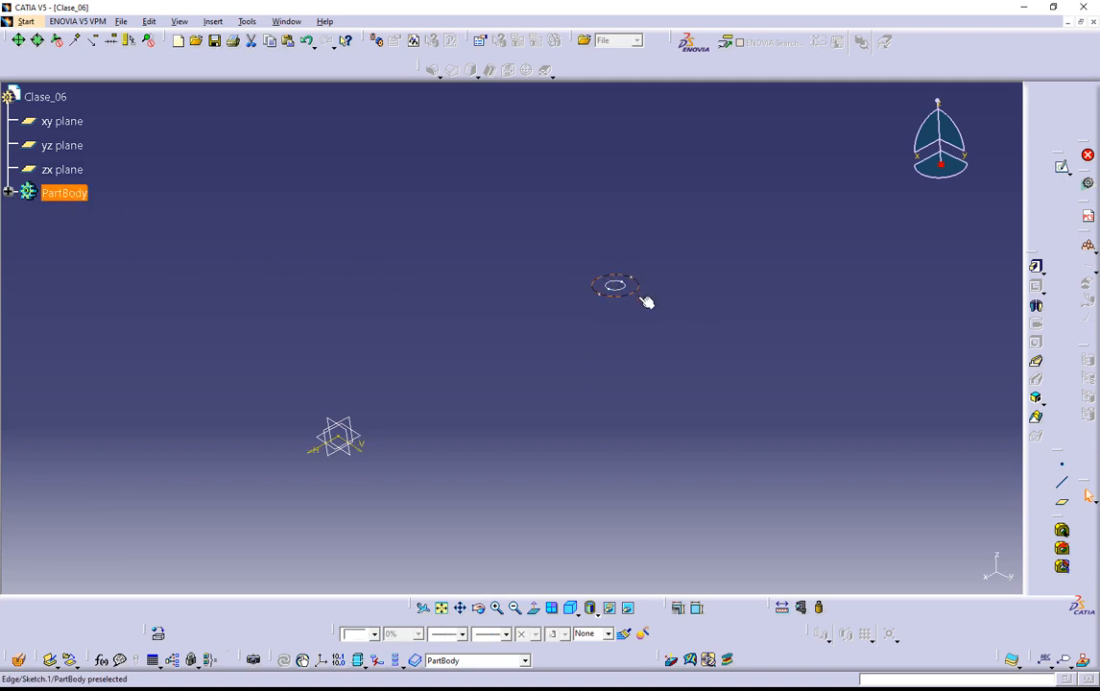
click(47, 250)
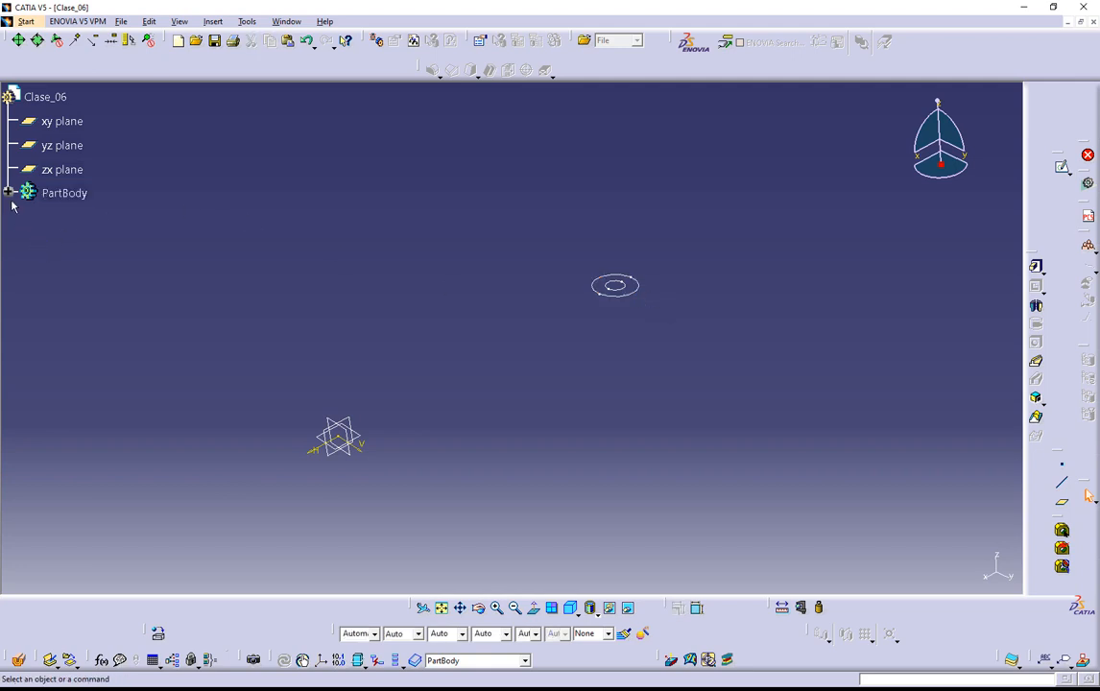
click(8, 192)
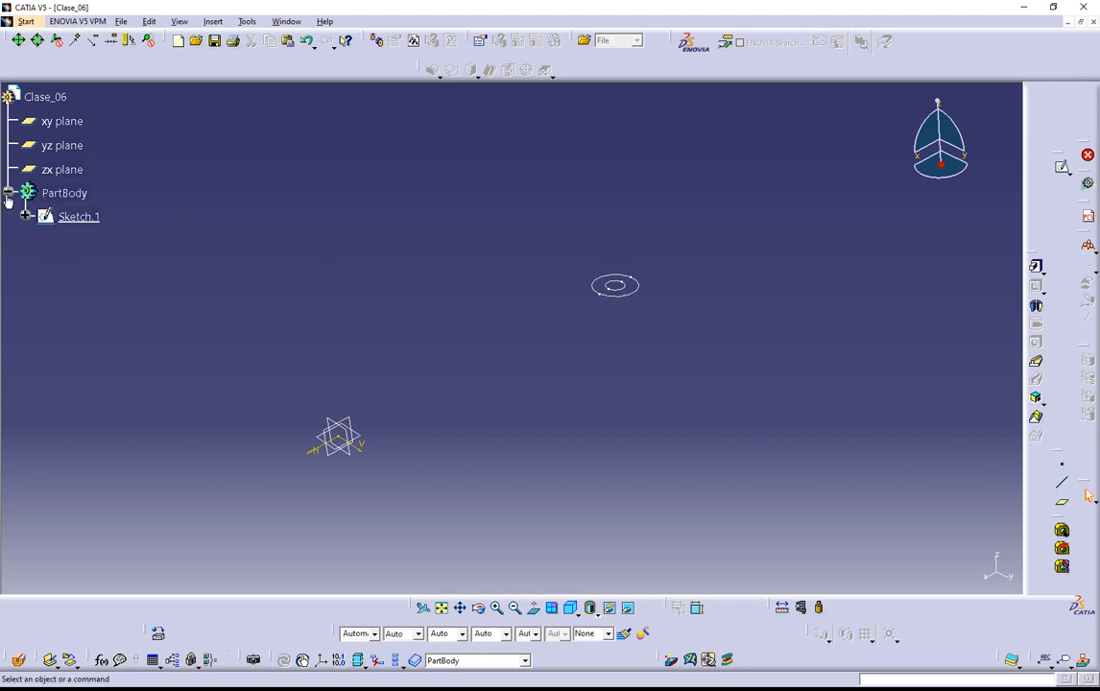
click(80, 218)
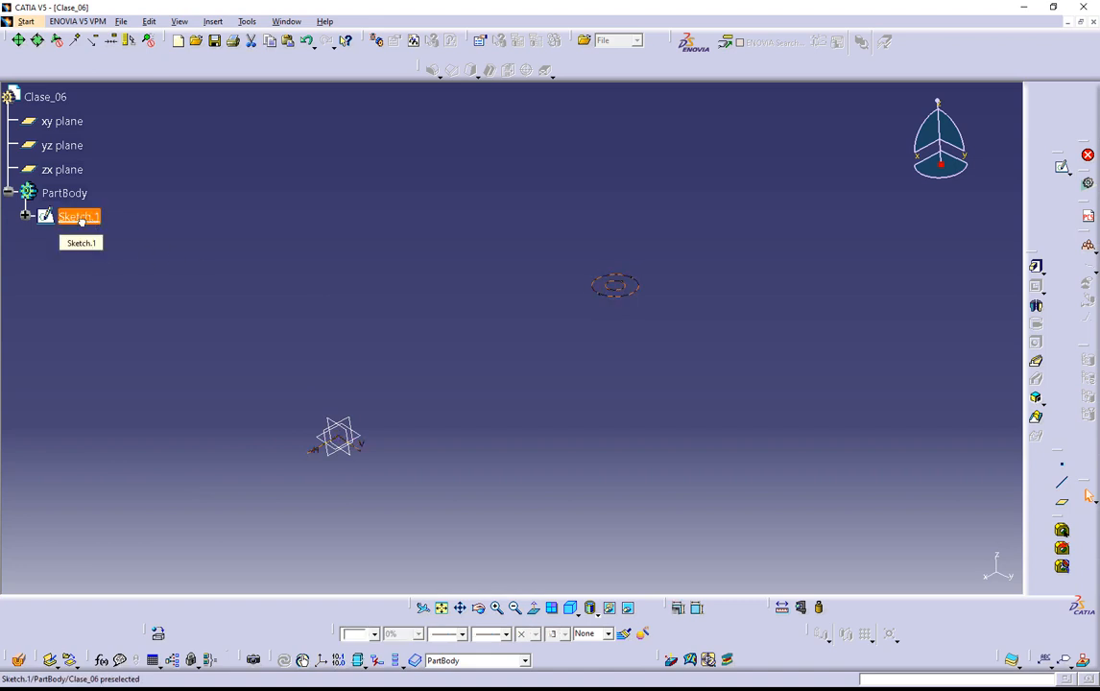
click(631, 294)
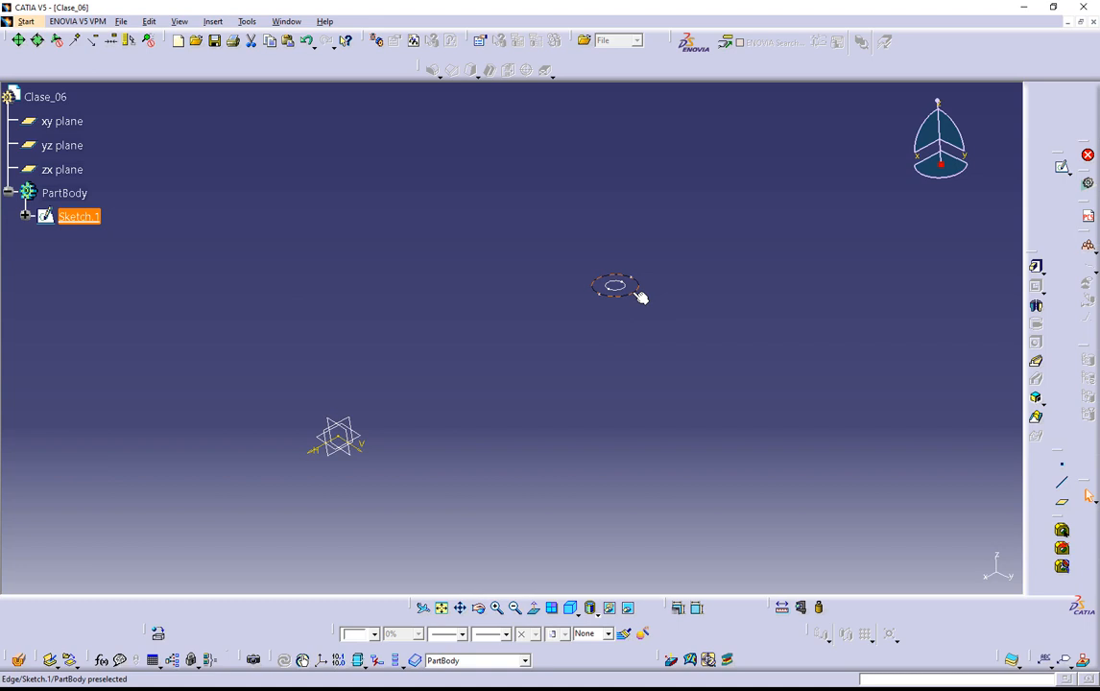
double_click(626, 287)
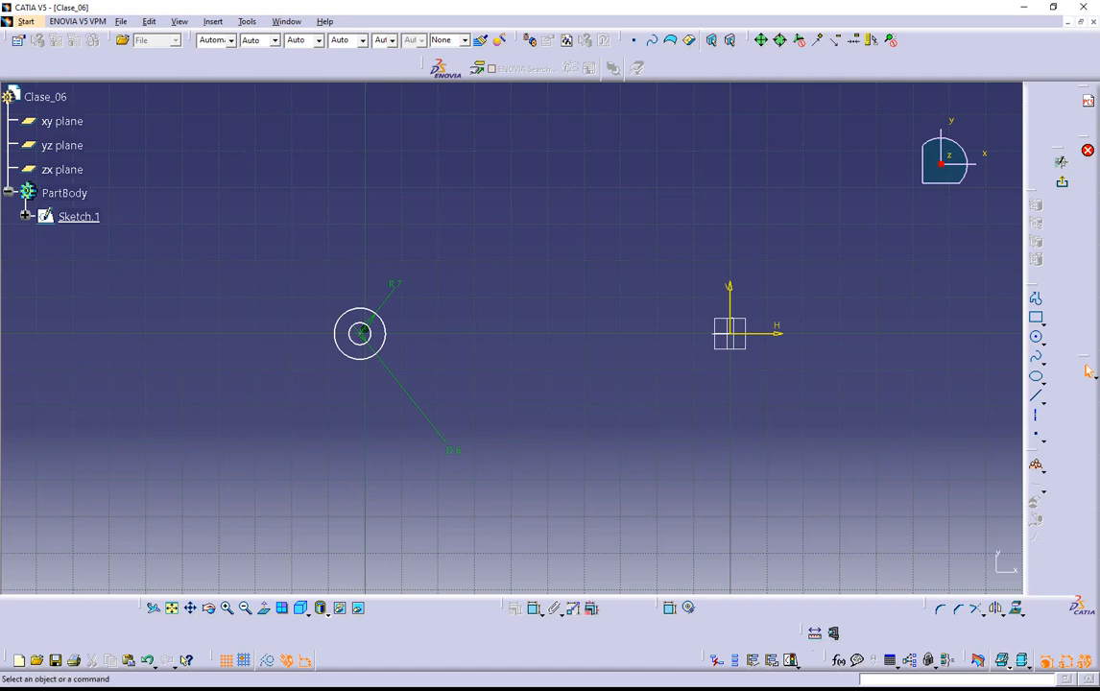
middle_drag(338, 444, 352, 380)
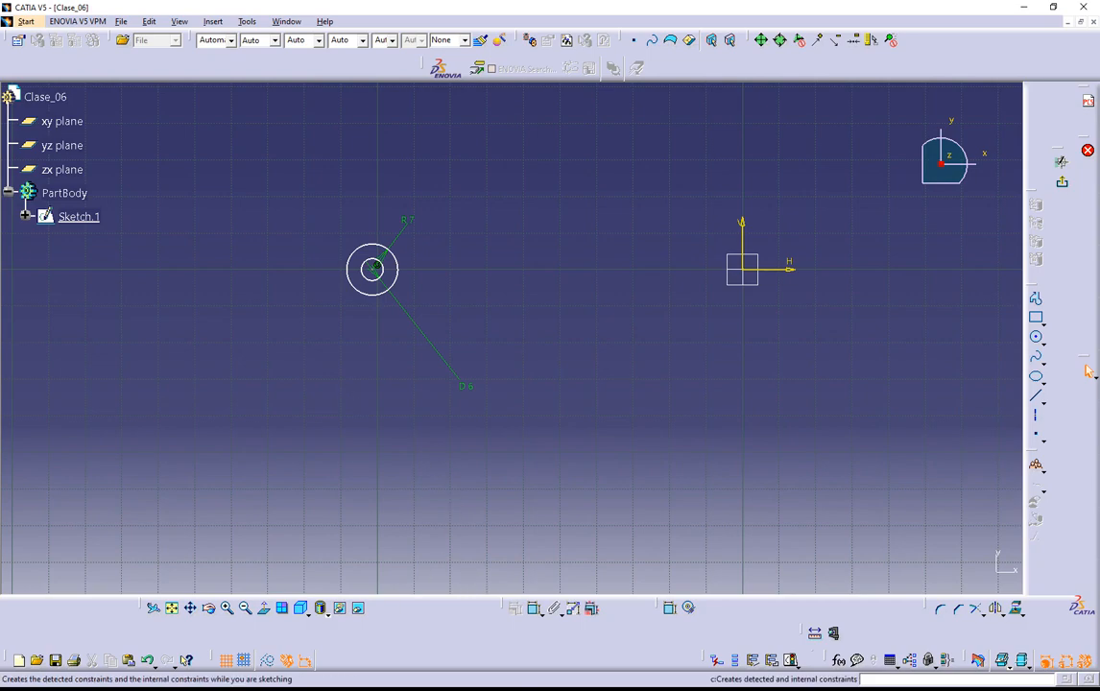
Switch to Photos, examine the spacing between the end holes and the central axis in Examen_1.png, and return to CATIA.
key(alt+Tab)
scroll(542, 430, up, 4)
scroll(545, 433, up, 2)
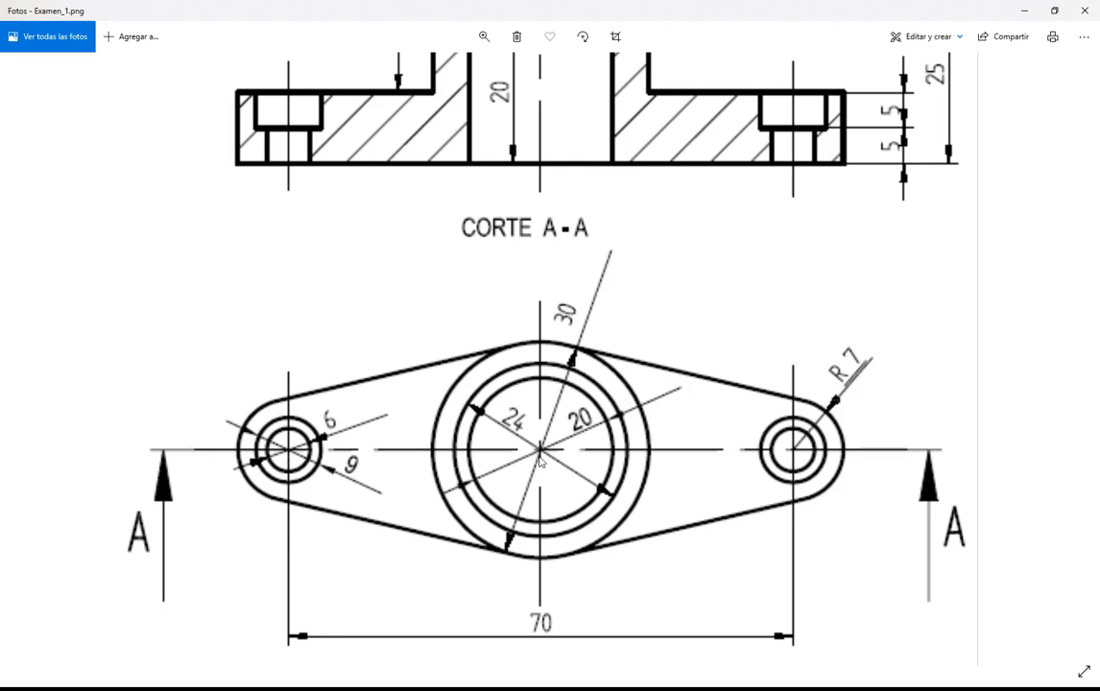
click(1026, 10)
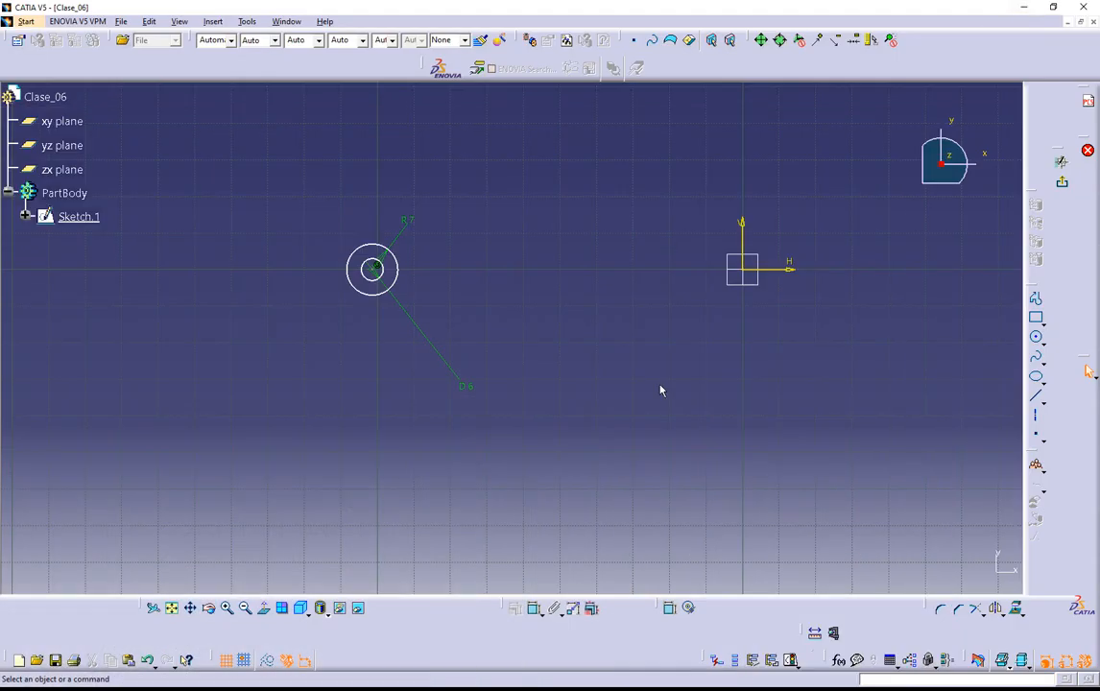
Dimension the horizontal distance from the end circles' common centre to the vertical axis, placing the dimension above the circles.
click(535, 607)
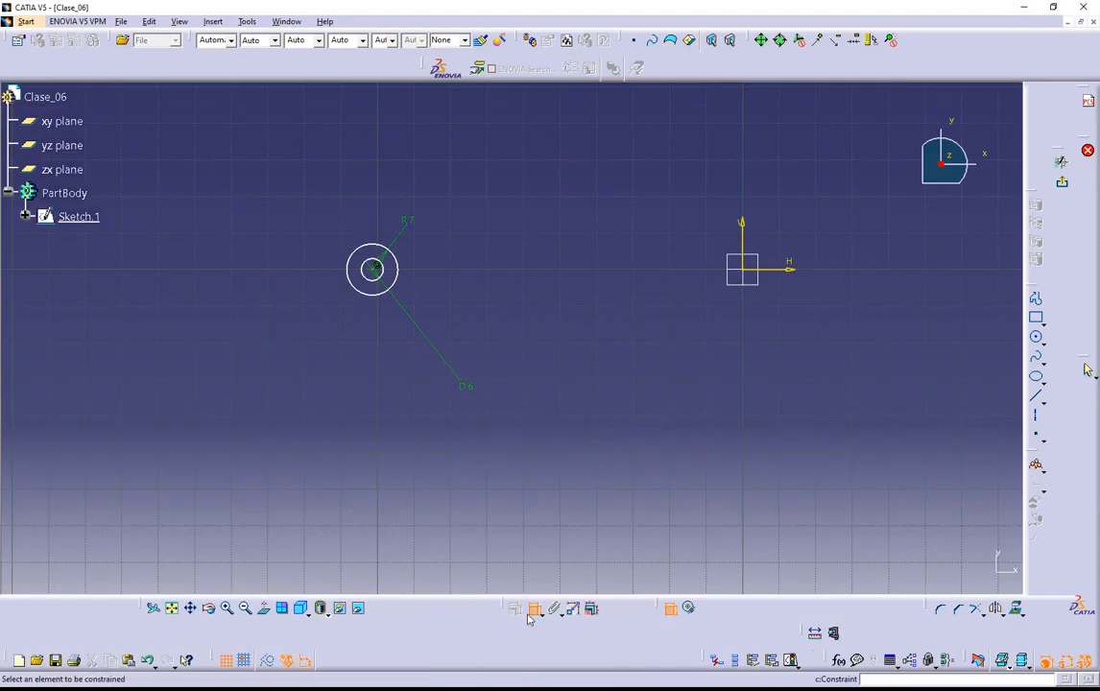
click(377, 269)
mouse_move(373, 338)
middle_down()
mouse_move(396, 399)
mouse_move(290, 425)
mouse_move(364, 400)
middle_up()
click(407, 438)
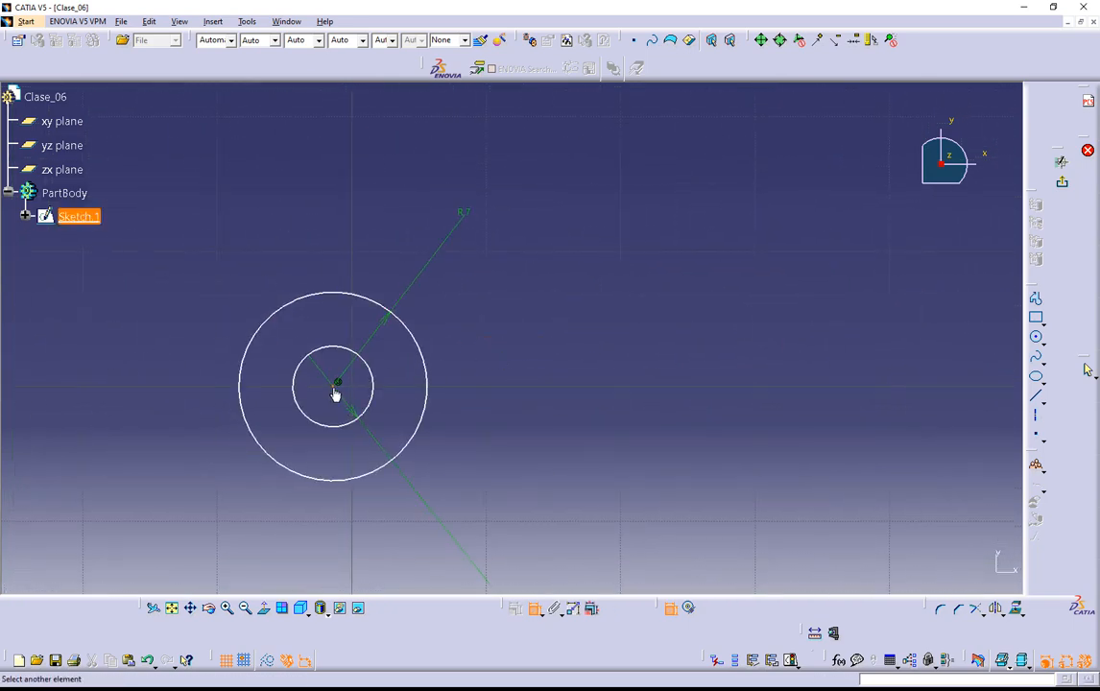
click(701, 361)
mouse_move(702, 361)
middle_down()
mouse_move(721, 423)
mouse_move(614, 383)
mouse_move(515, 382)
middle_up()
click(883, 313)
click(561, 170)
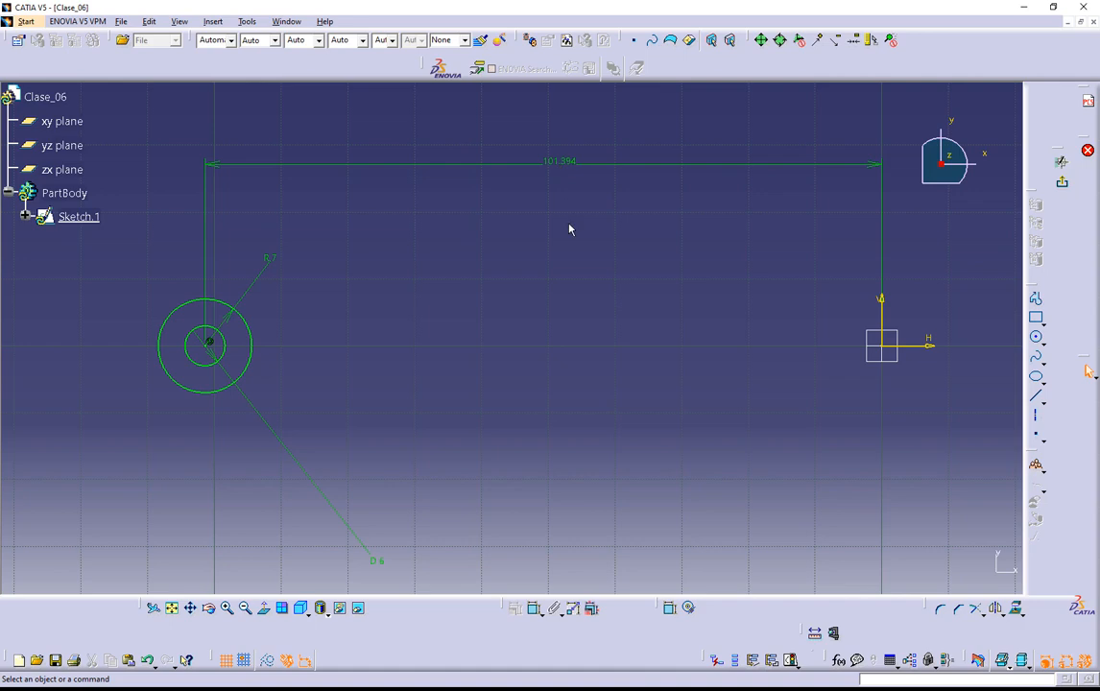
Set the distance between the end circles' centre and the vertical axis to 35 mm.
double_click(558, 162)
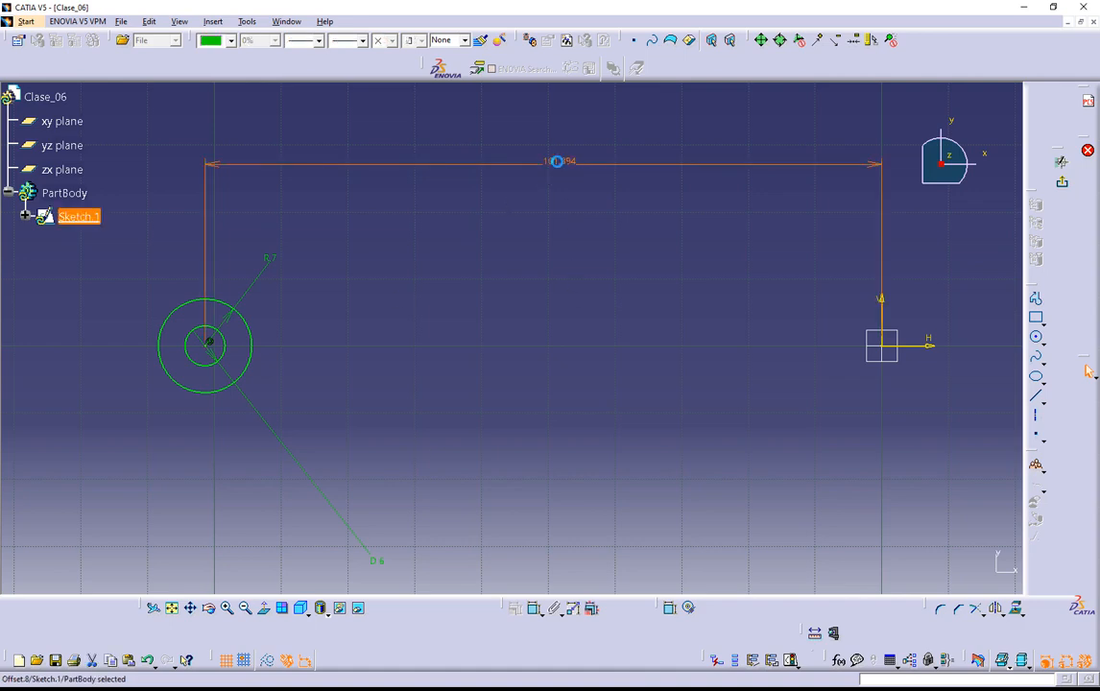
text(35)
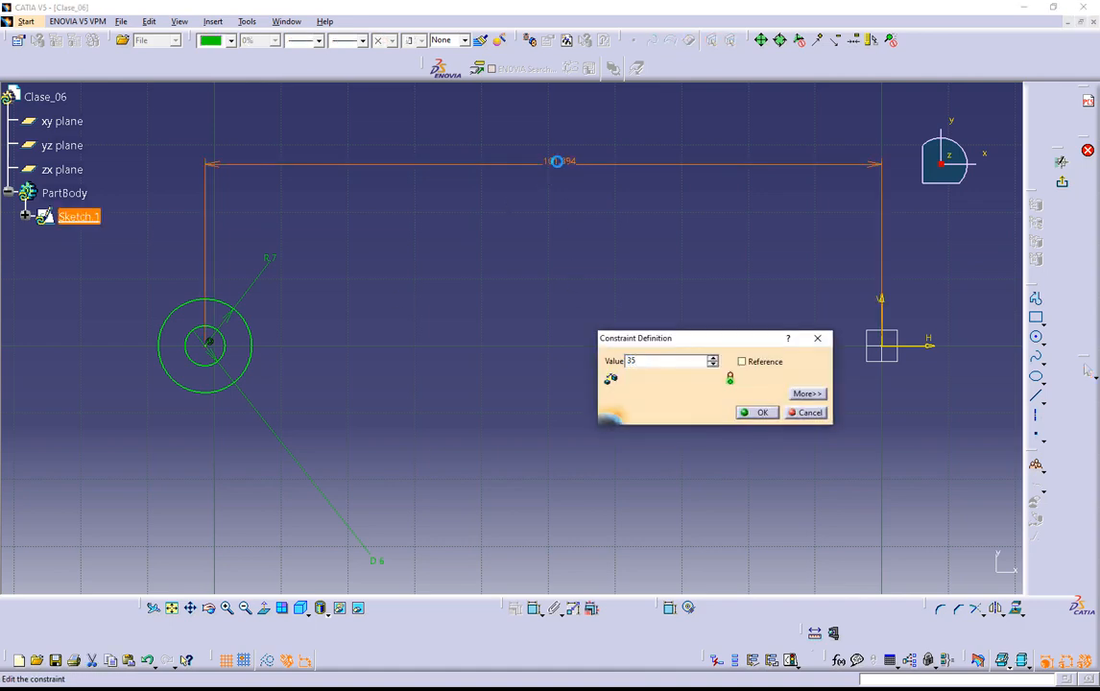
key(Return)
mouse_move(887, 324)
middle_down()
mouse_move(563, 315)
mouse_move(567, 360)
mouse_move(575, 339)
middle_up()
click(563, 315)
scroll(591, 385, up, 1)
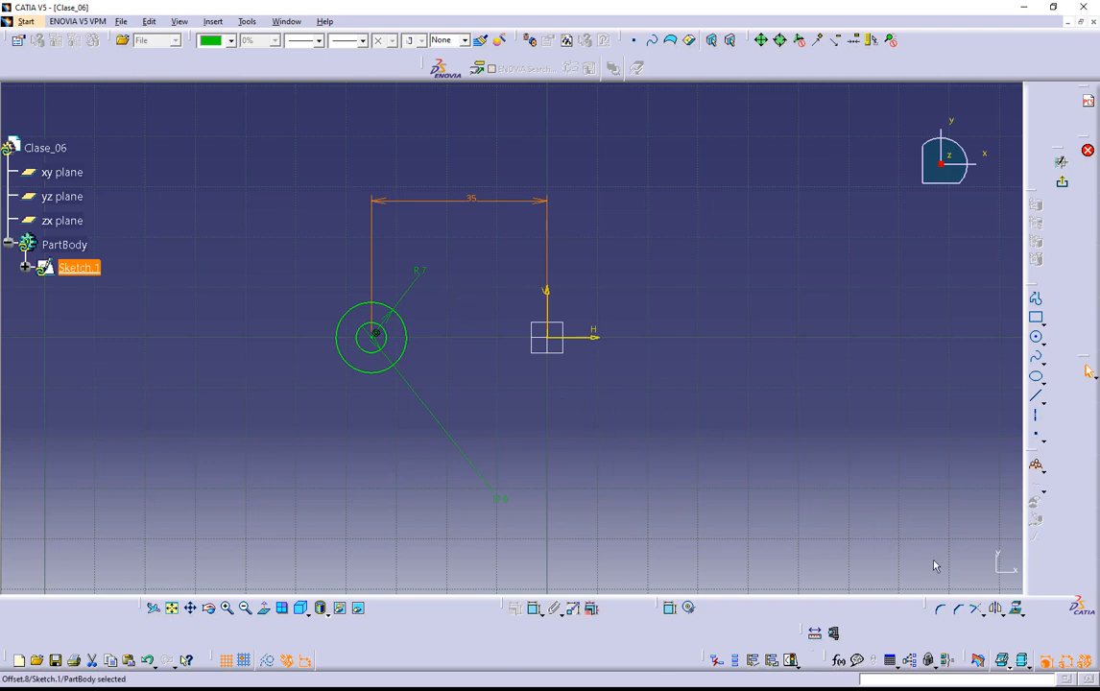
click(585, 441)
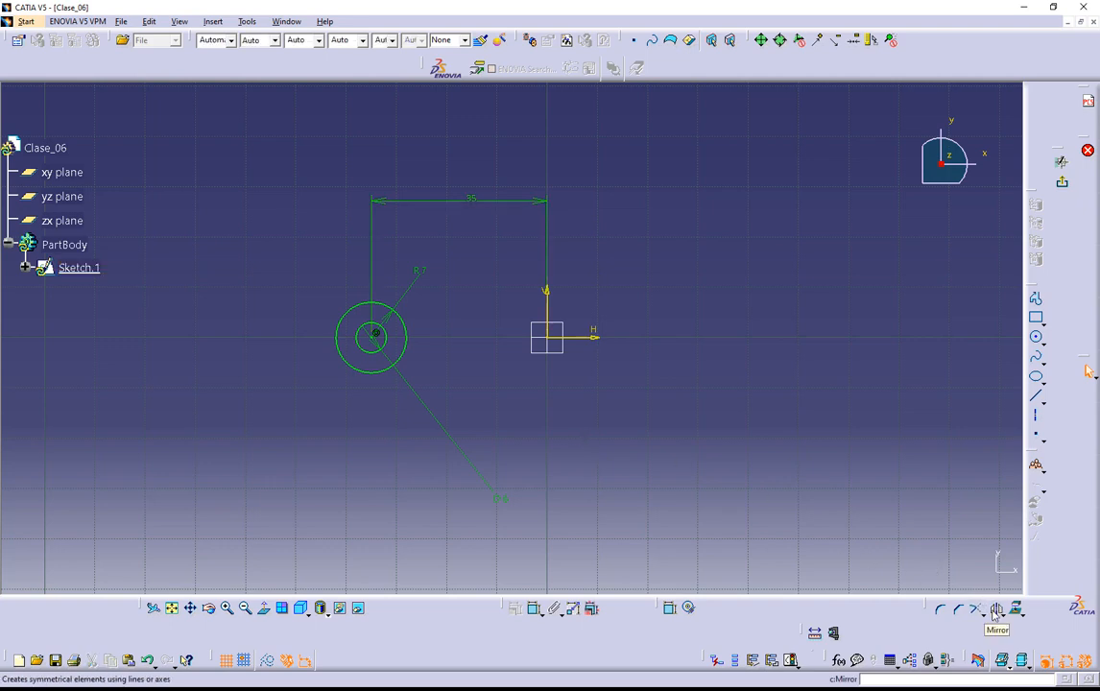
Undock the Operation toolbar, look over the list of available toolbars, and dock the toolbar again.
drag(925, 607, 784, 520)
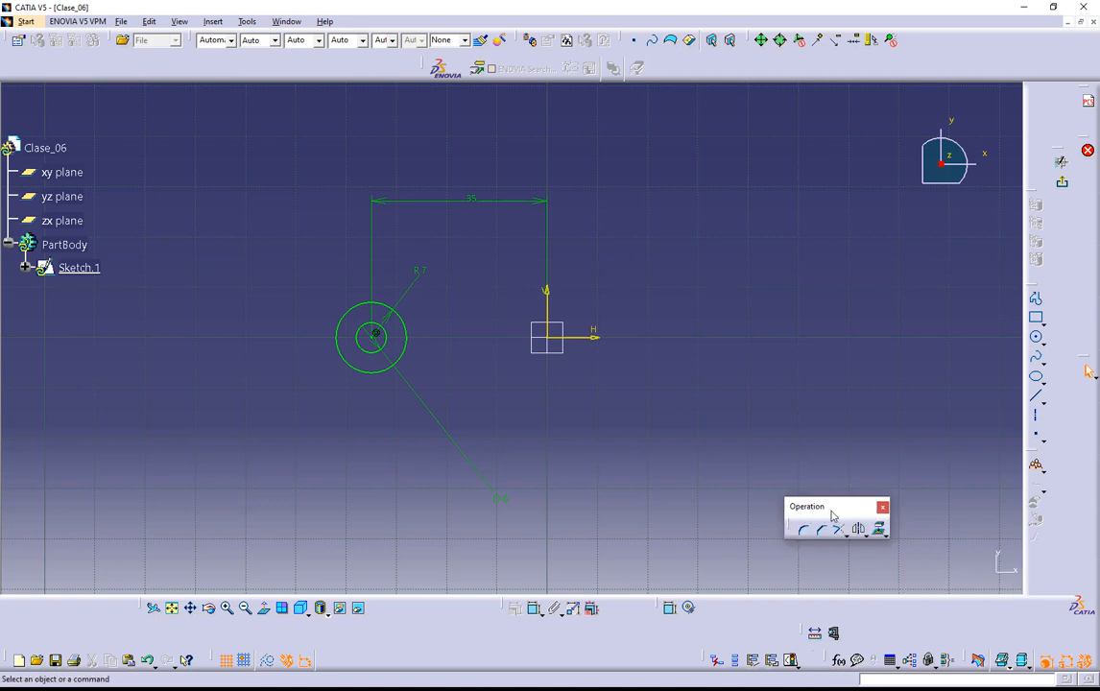
click(179, 21)
mouse_move(200, 39)
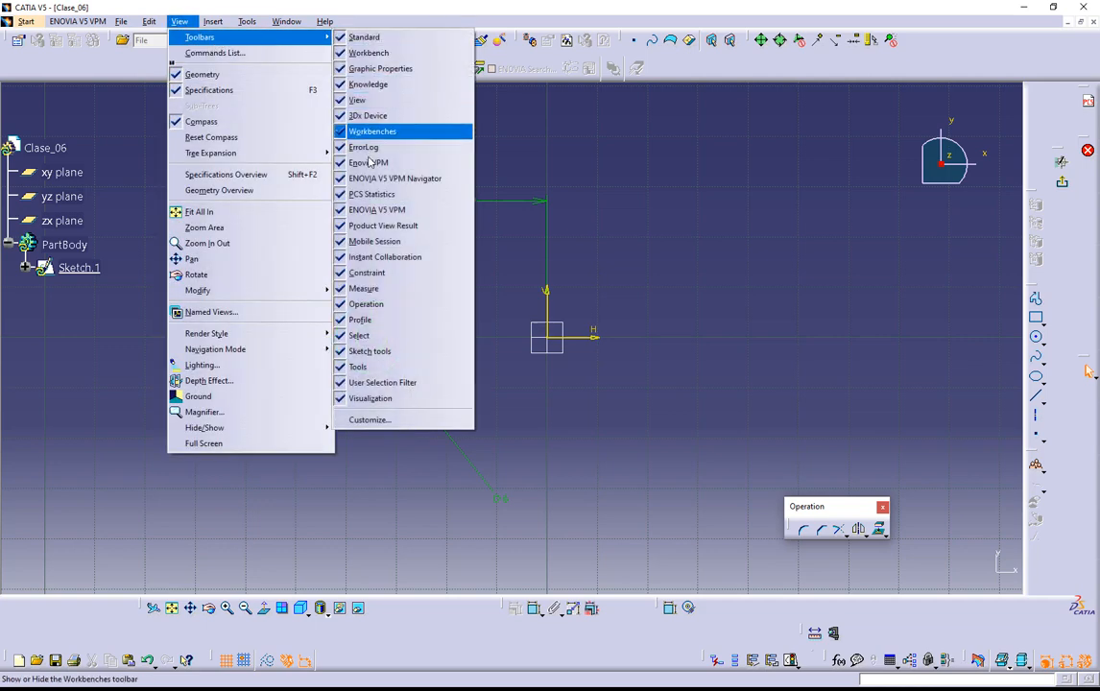
click(711, 199)
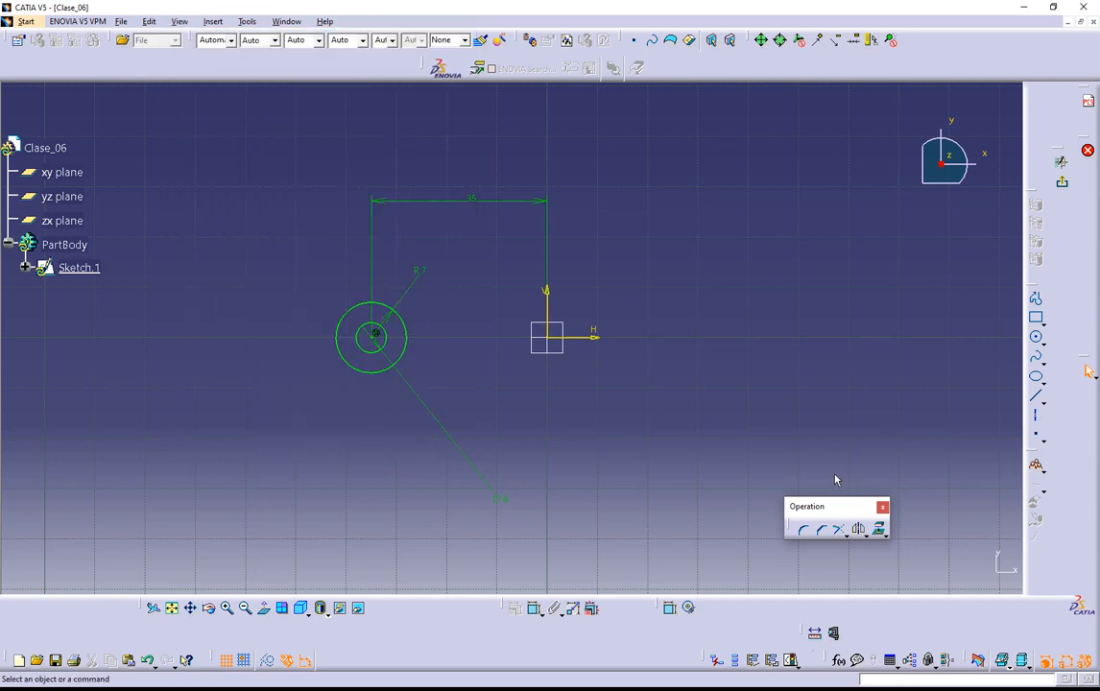
drag(826, 505, 912, 607)
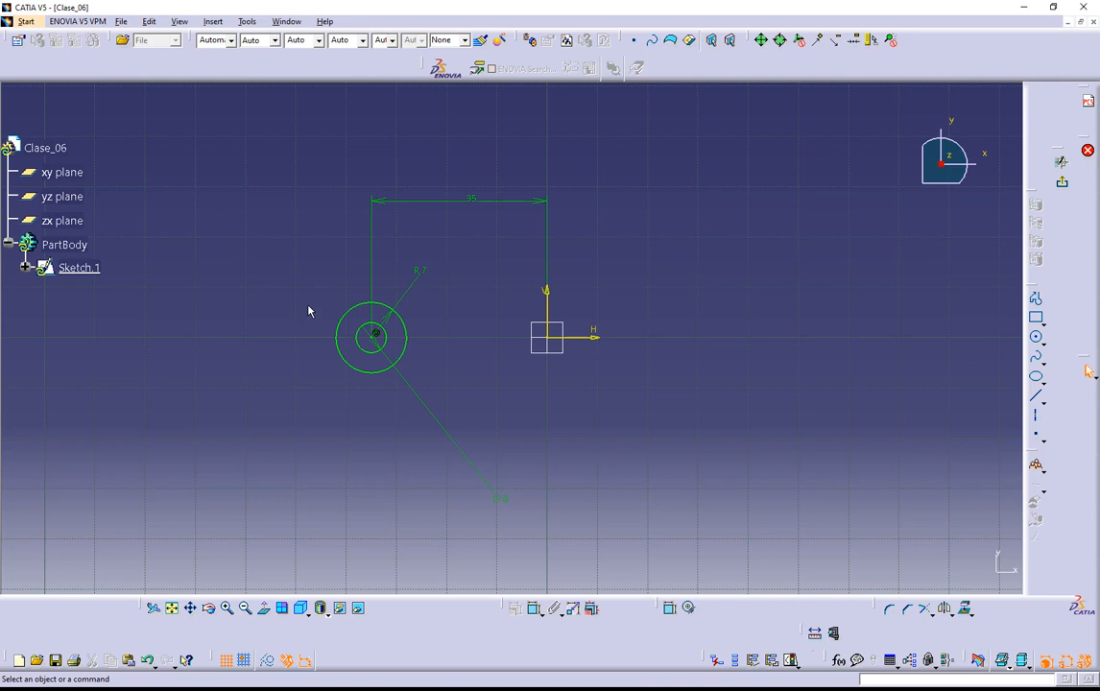
Mirror the two concentric end circles about the sketch's vertical axis.
drag(265, 262, 457, 408)
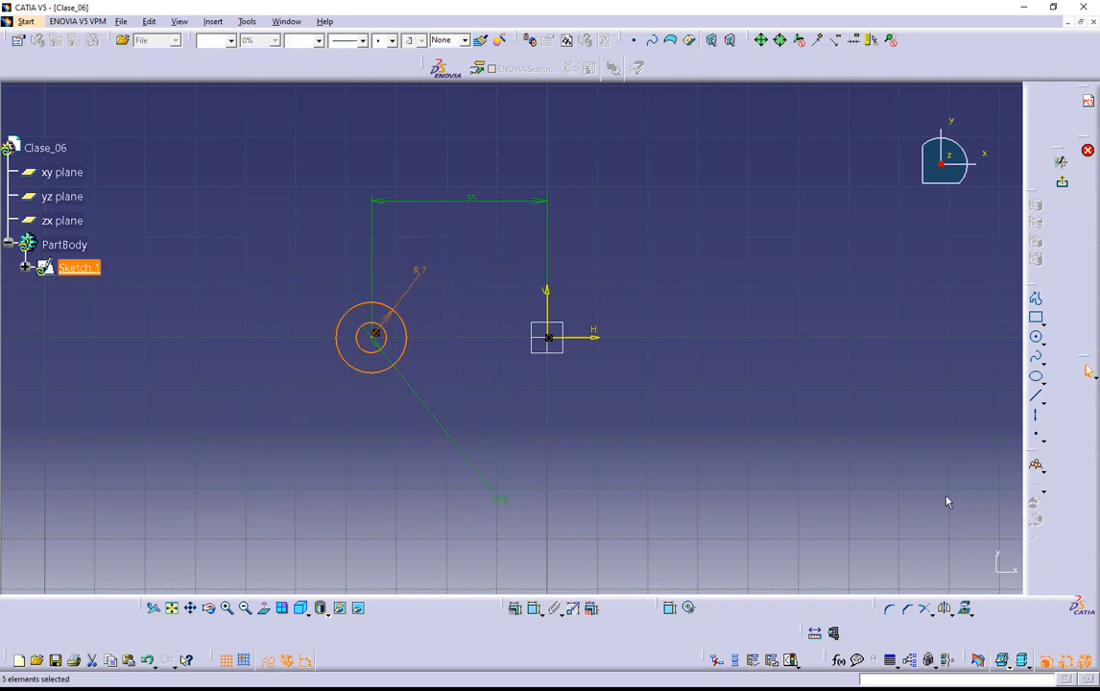
click(944, 610)
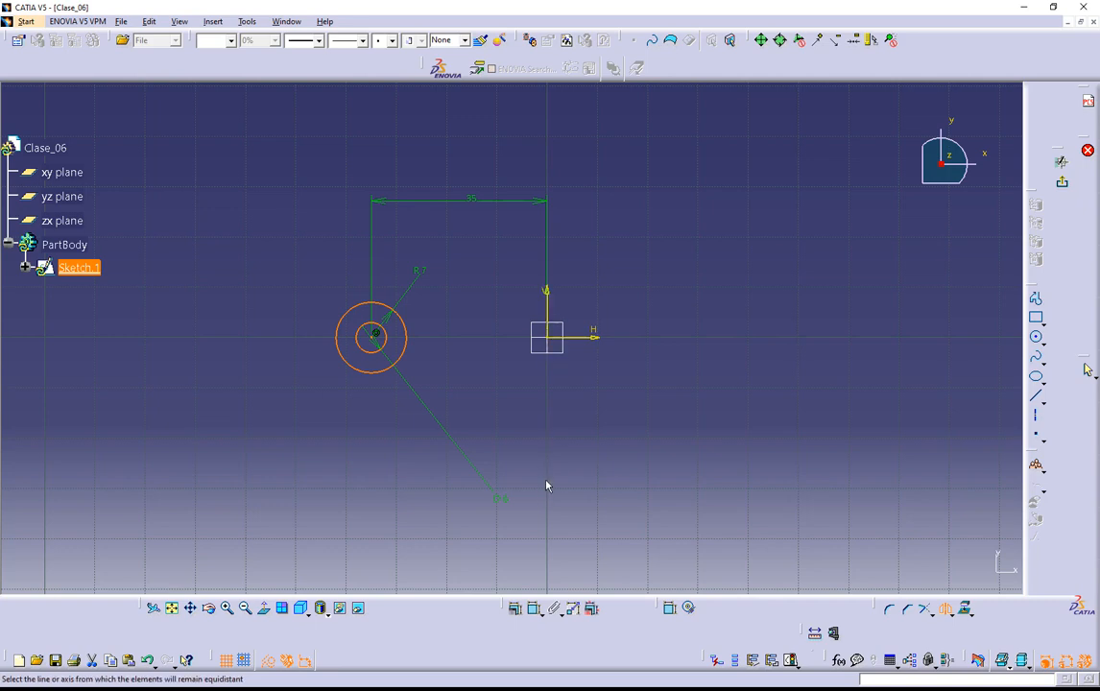
click(549, 297)
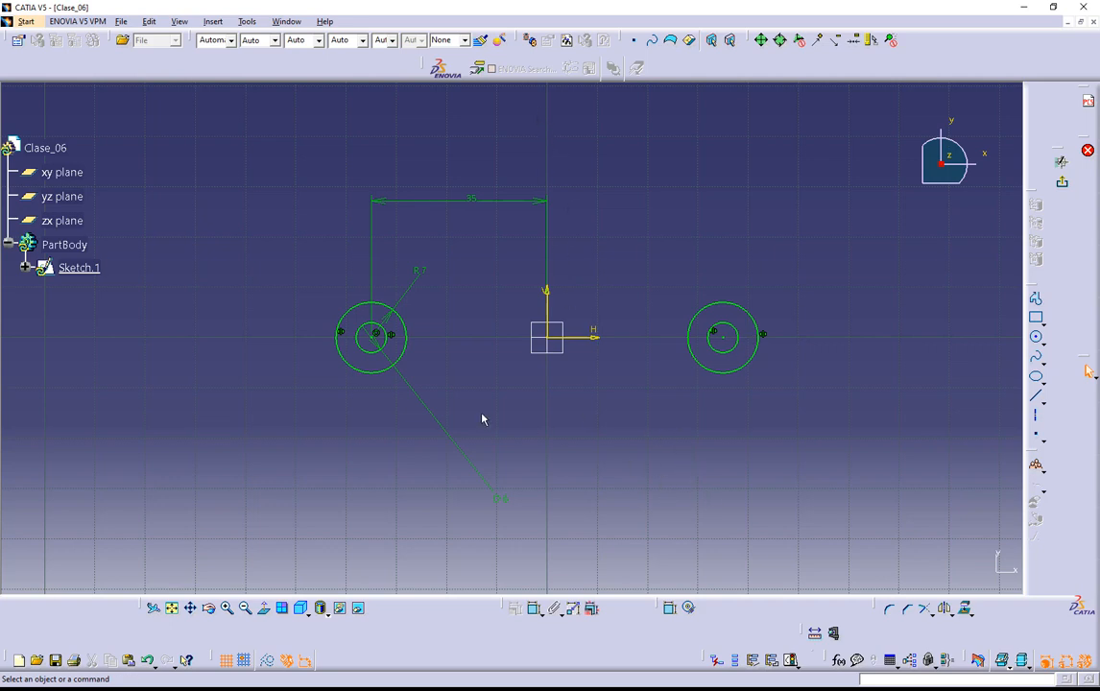
Move the inner end circle's diameter dimension label closer to the original pair of circles.
mouse_move(499, 498)
mouse_down()
mouse_move(507, 503)
mouse_move(393, 381)
mouse_move(427, 413)
mouse_up()
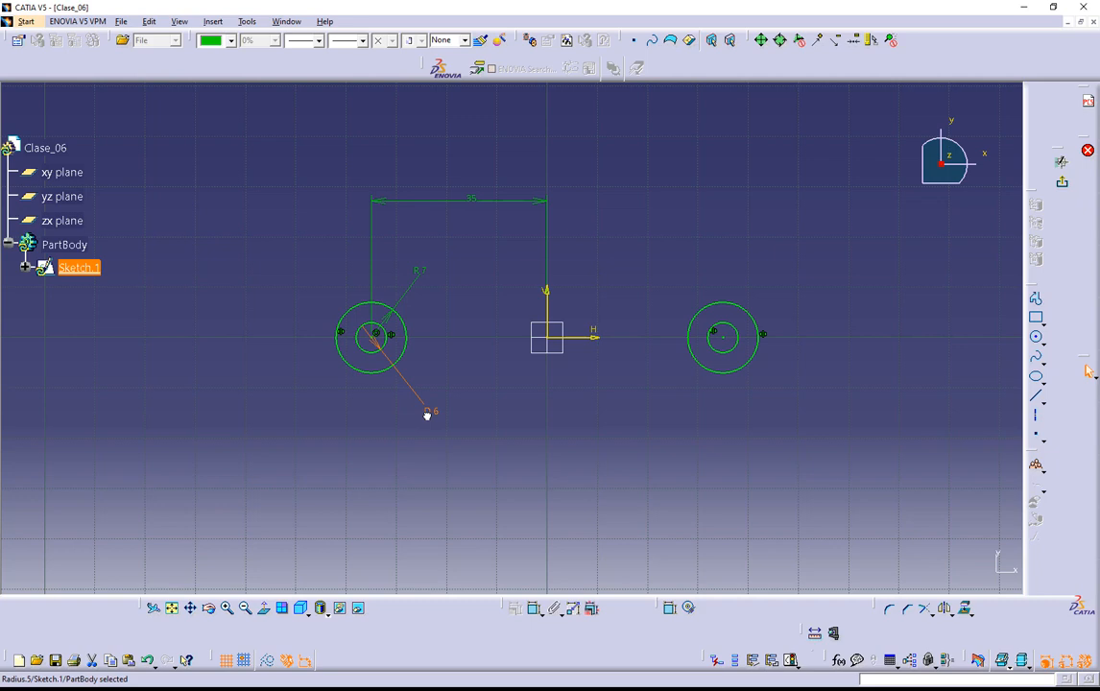
click(381, 344)
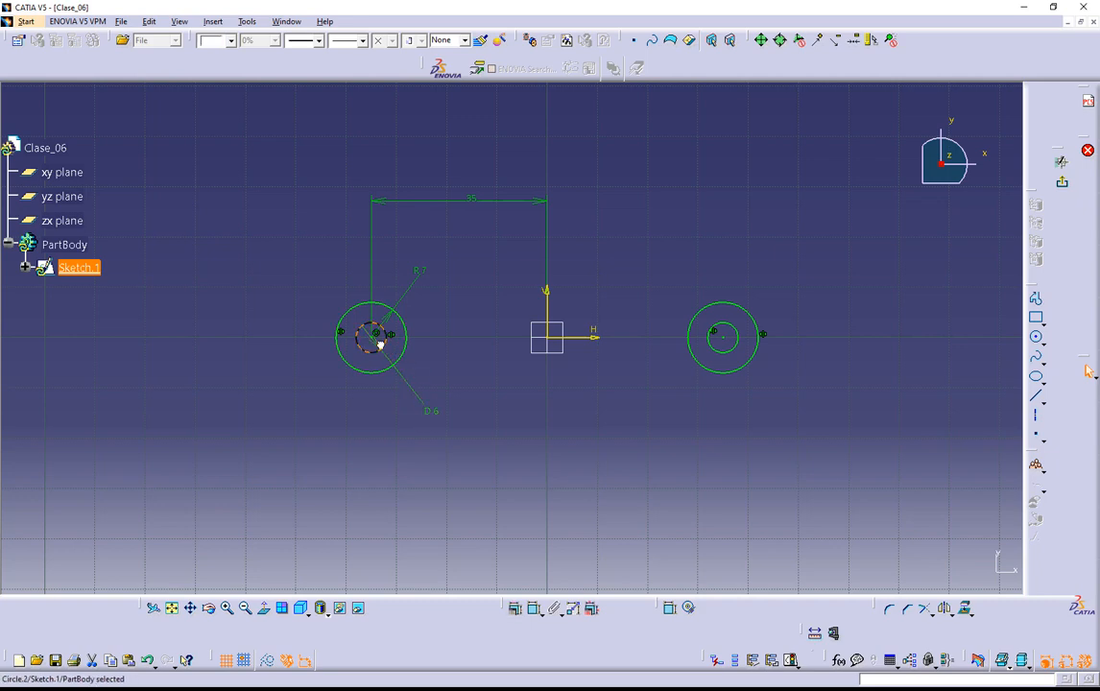
click(510, 393)
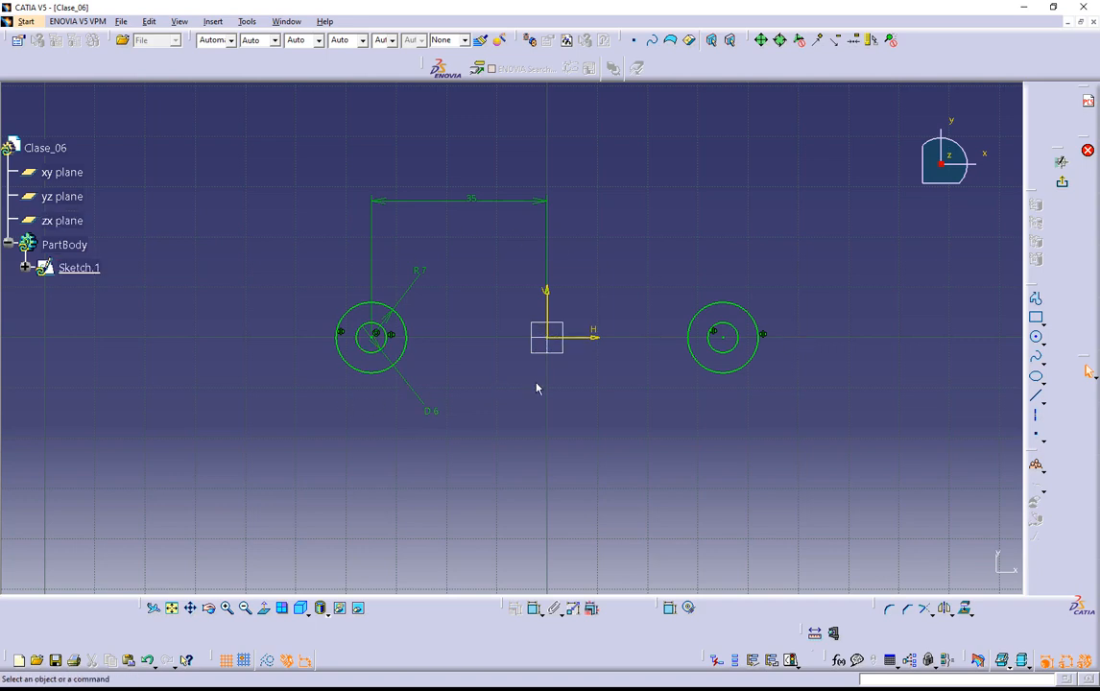
mouse_move(369, 384)
middle_down()
mouse_move(361, 375)
mouse_move(365, 403)
middle_up()
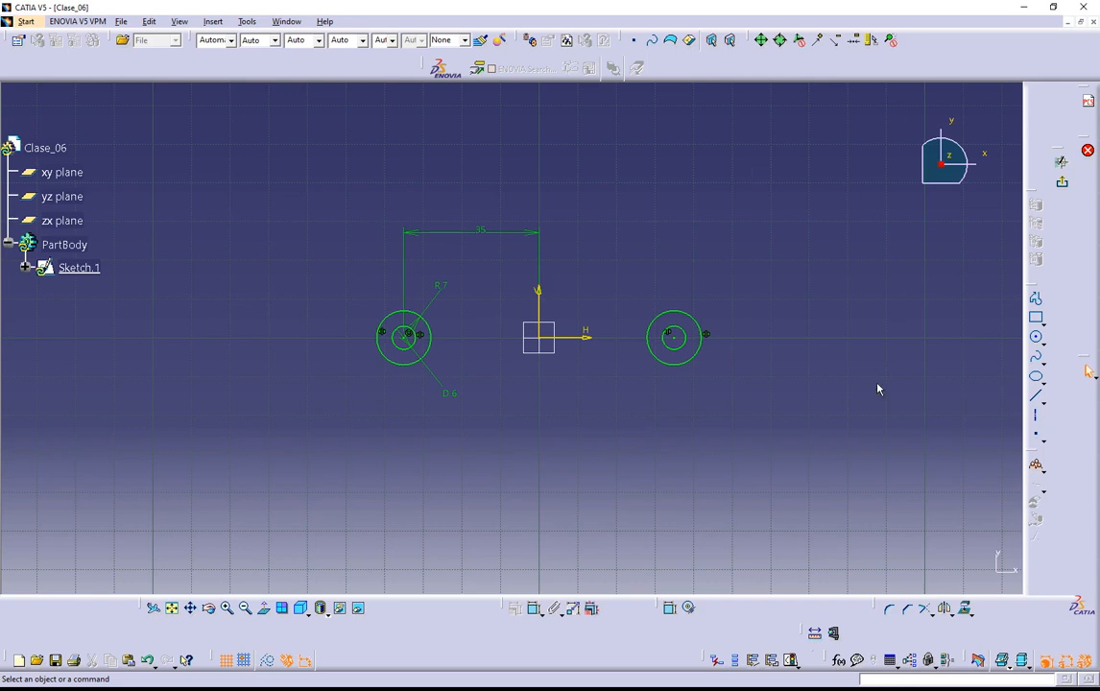
middle_drag(399, 443, 404, 365)
scroll(558, 380, up, 1)
middle_drag(557, 377, 537, 392)
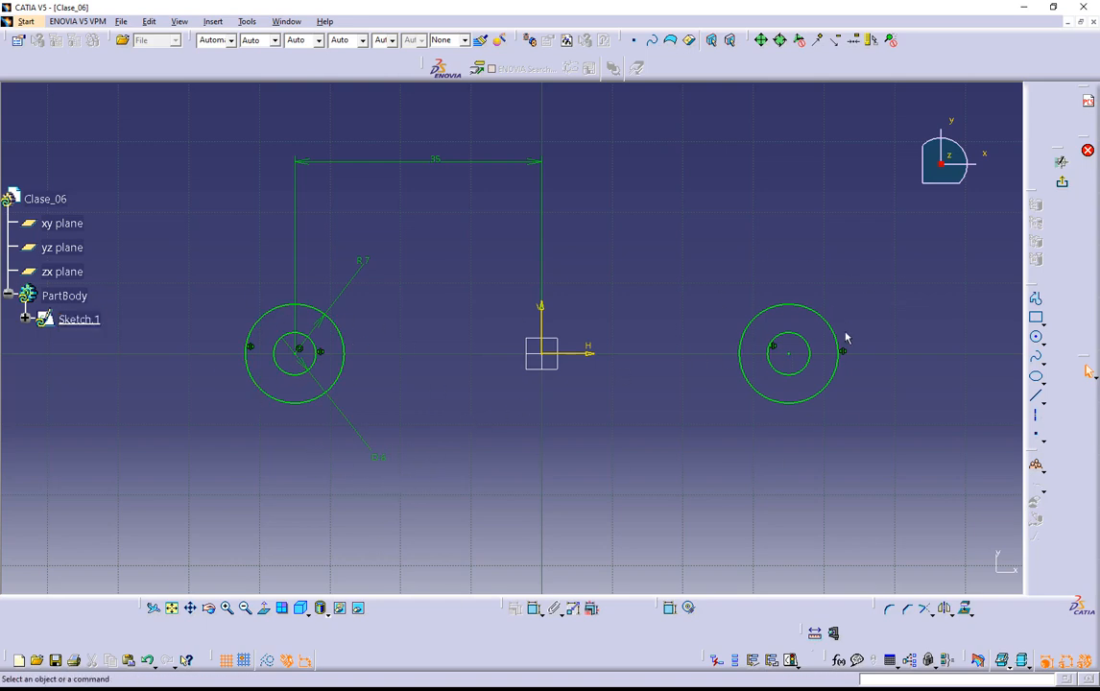
Try a 20 mm diameter on the original inner end circle, and set it back to 6 mm.
double_click(381, 458)
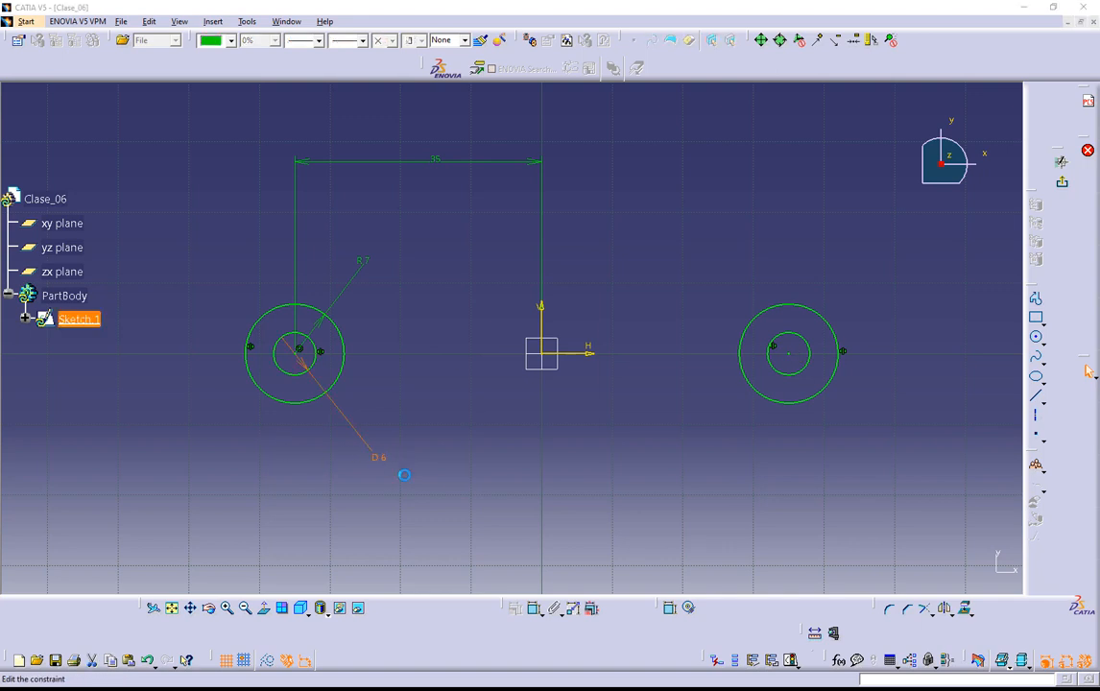
text(20)
key(Return)
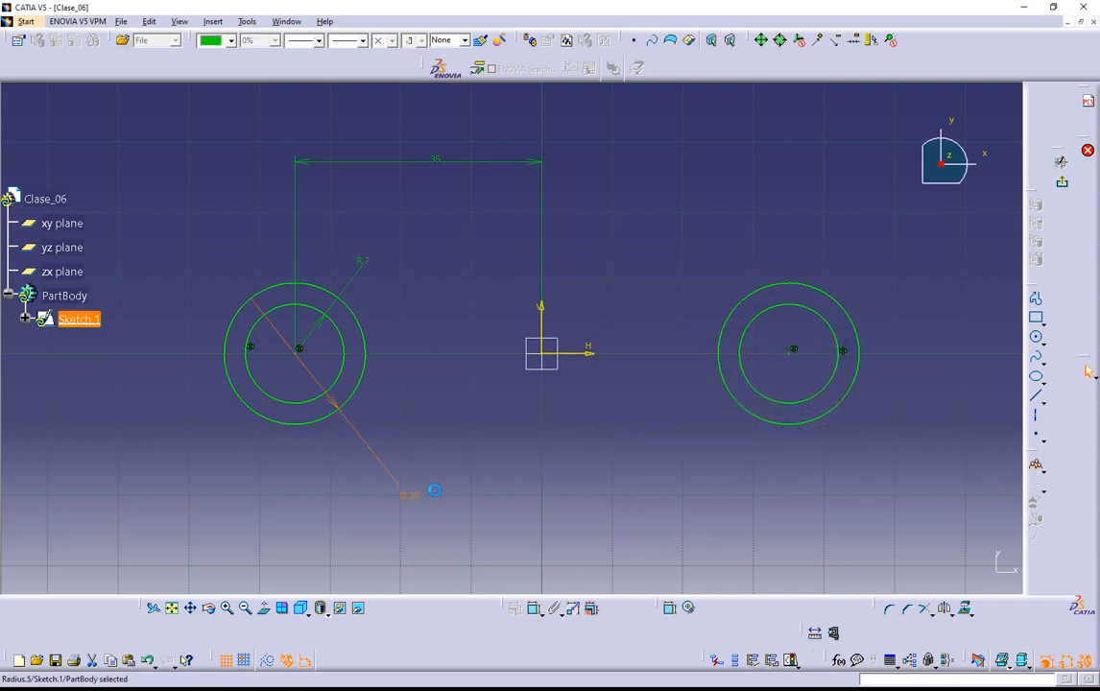
double_click(413, 496)
text(6)
key(Return)
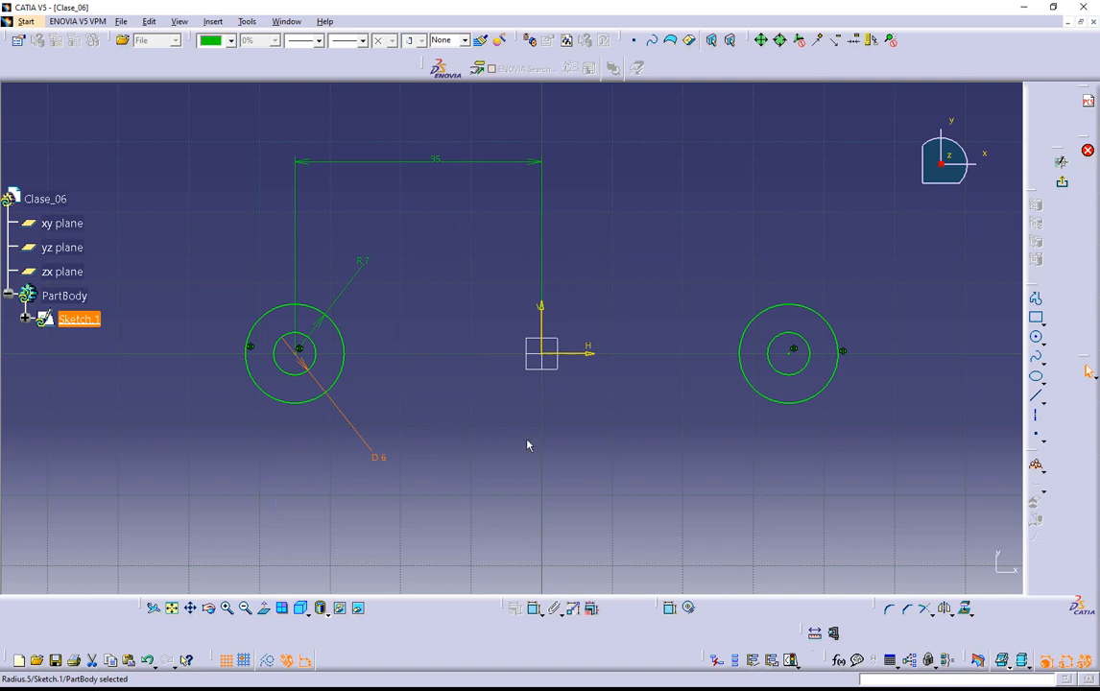
Draw a circle centred on the sketch origin, between the two pairs of end circles and larger than them.
click(1036, 338)
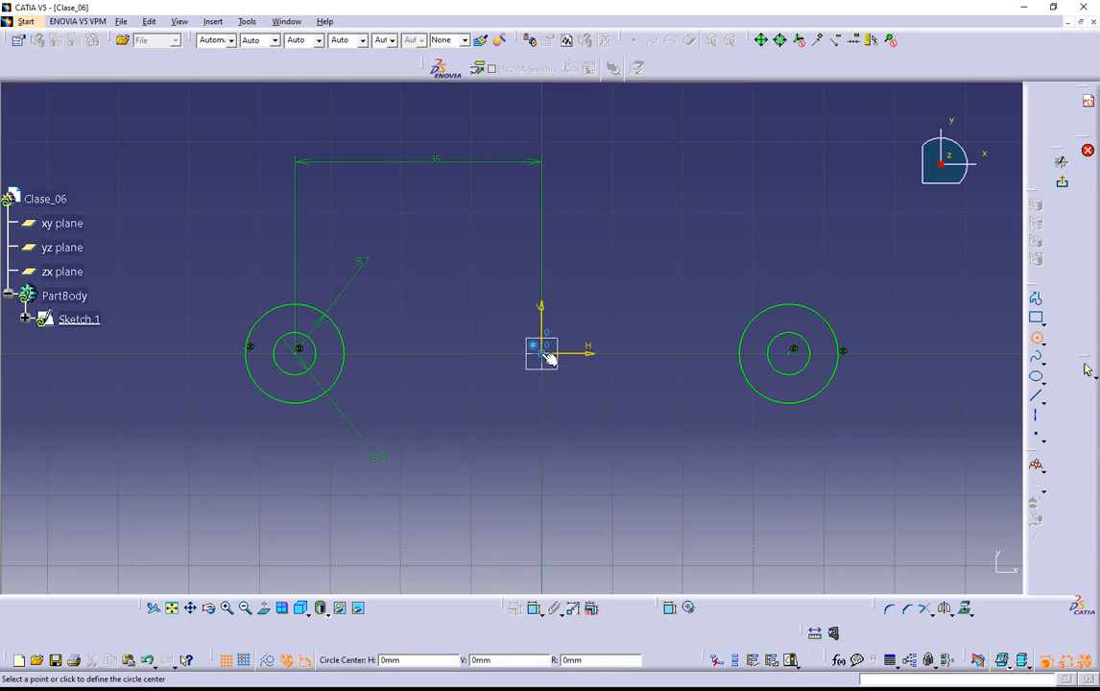
click(544, 353)
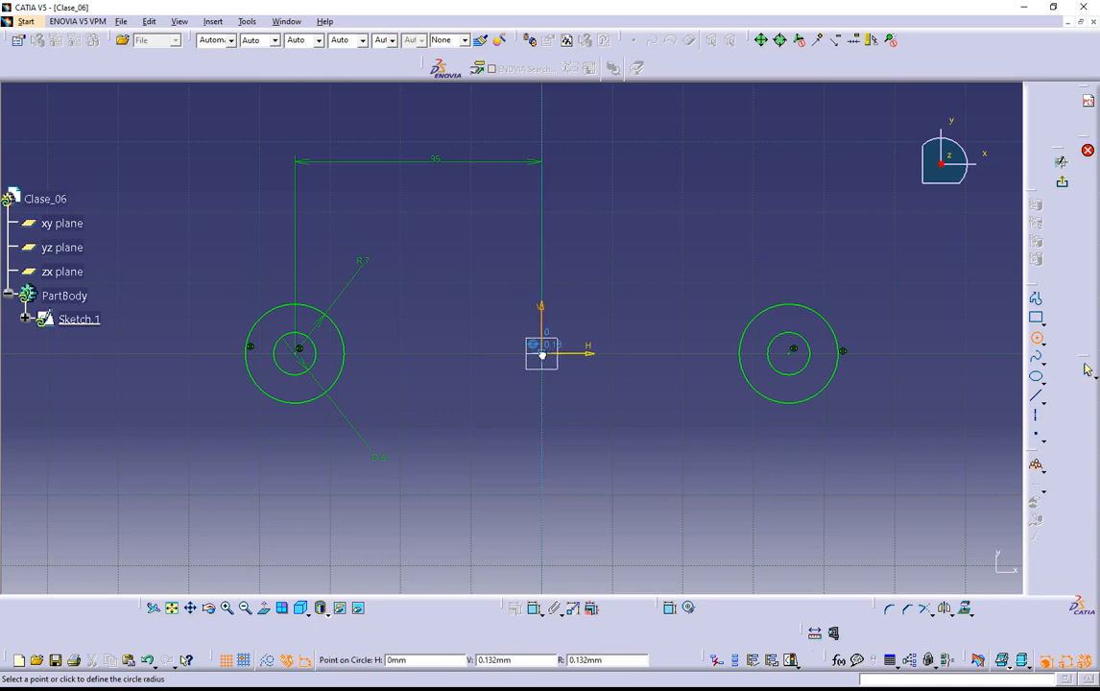
click(600, 257)
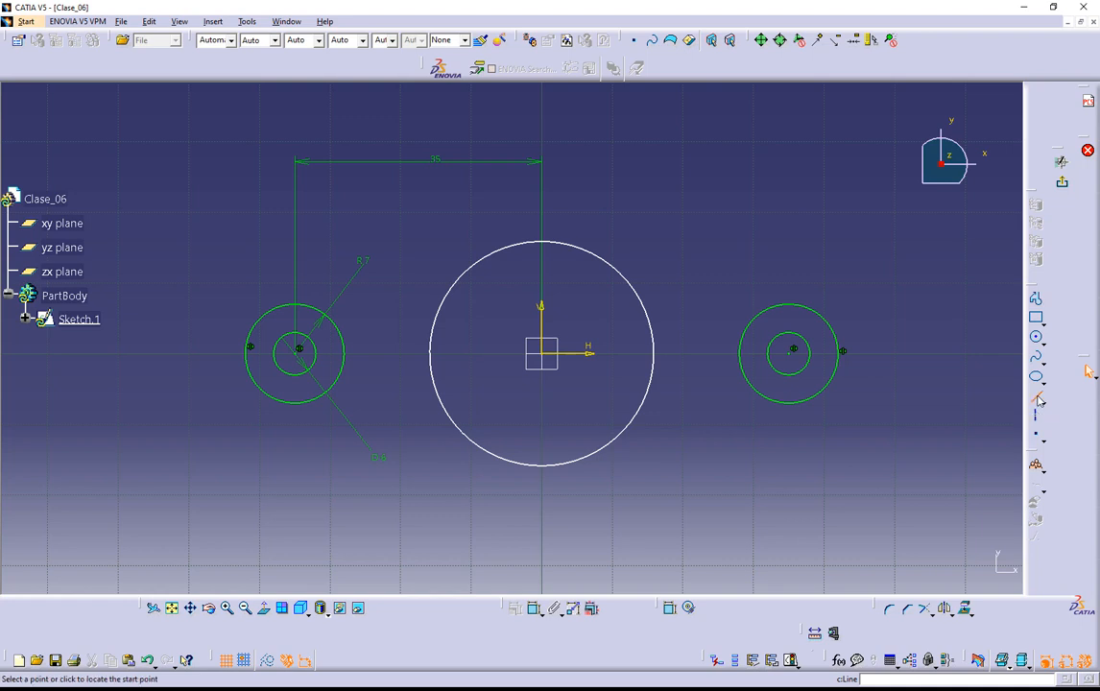
click(1038, 399)
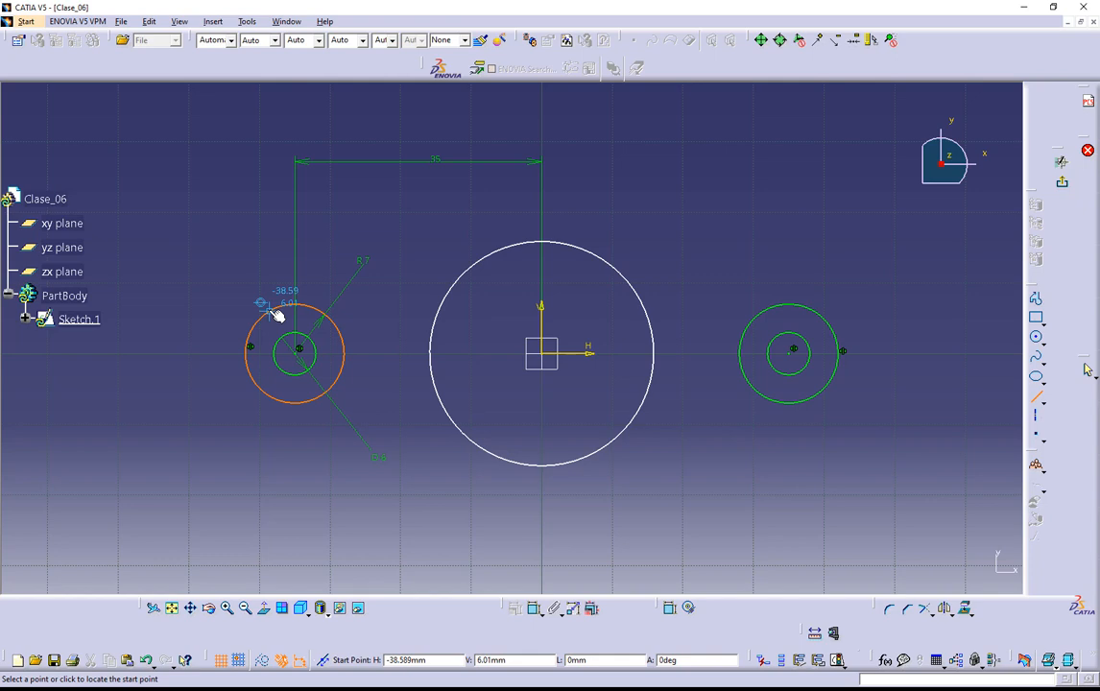
click(270, 310)
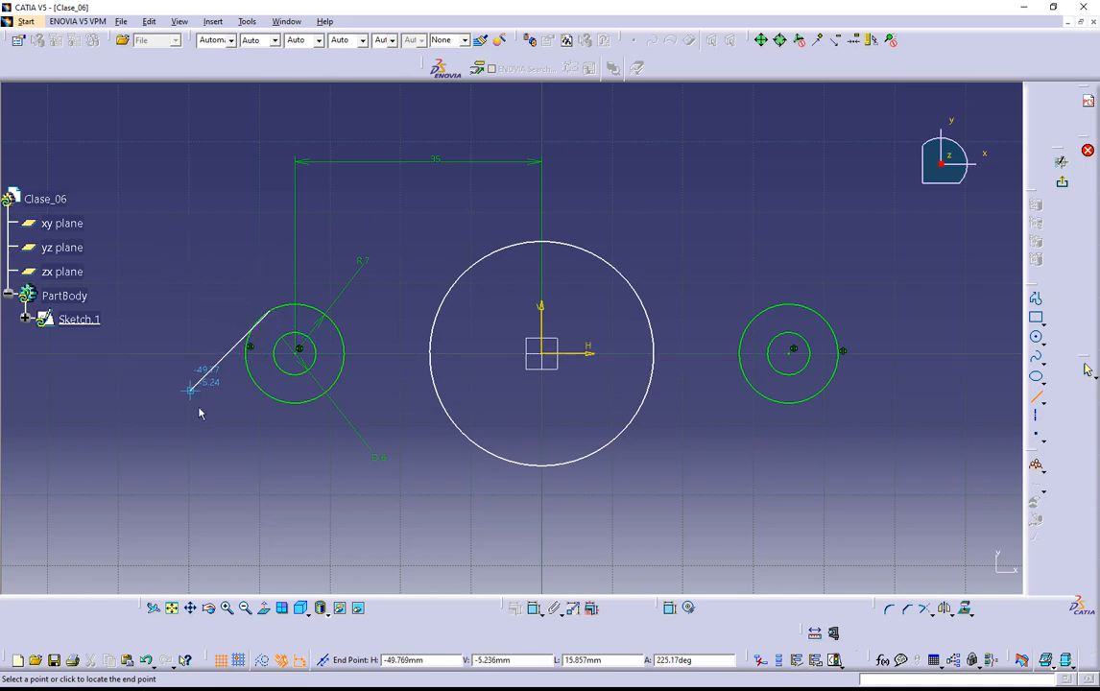
key(Escape)
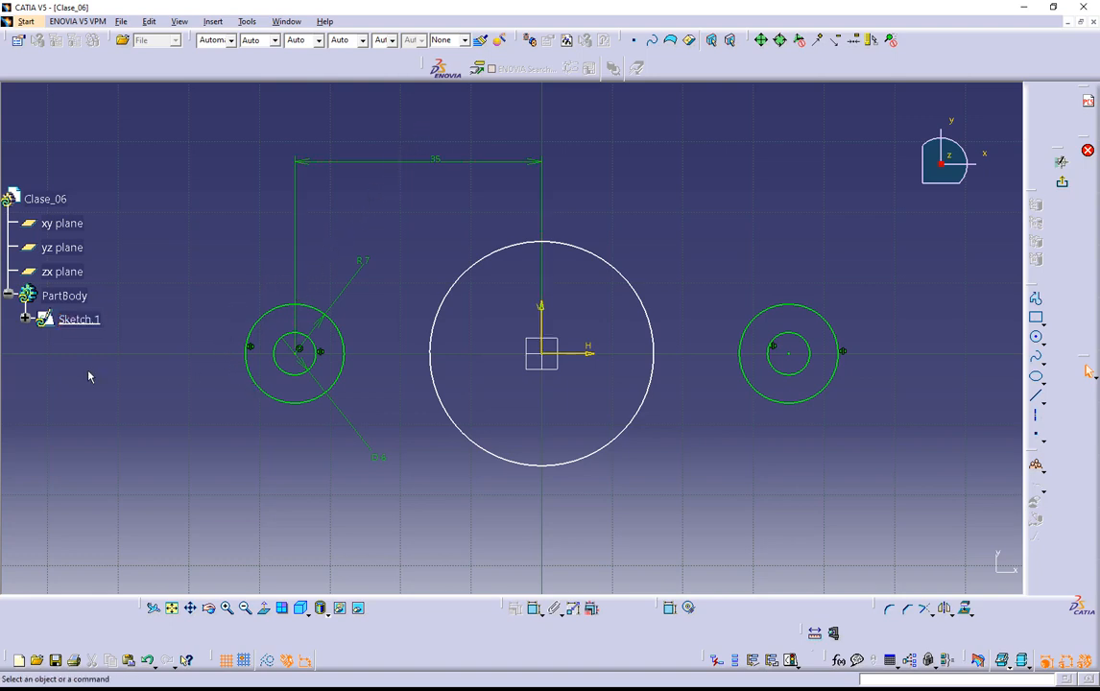
Draw a line from the upper part of the original outer end circle to the upper part of the central circle.
click(1038, 299)
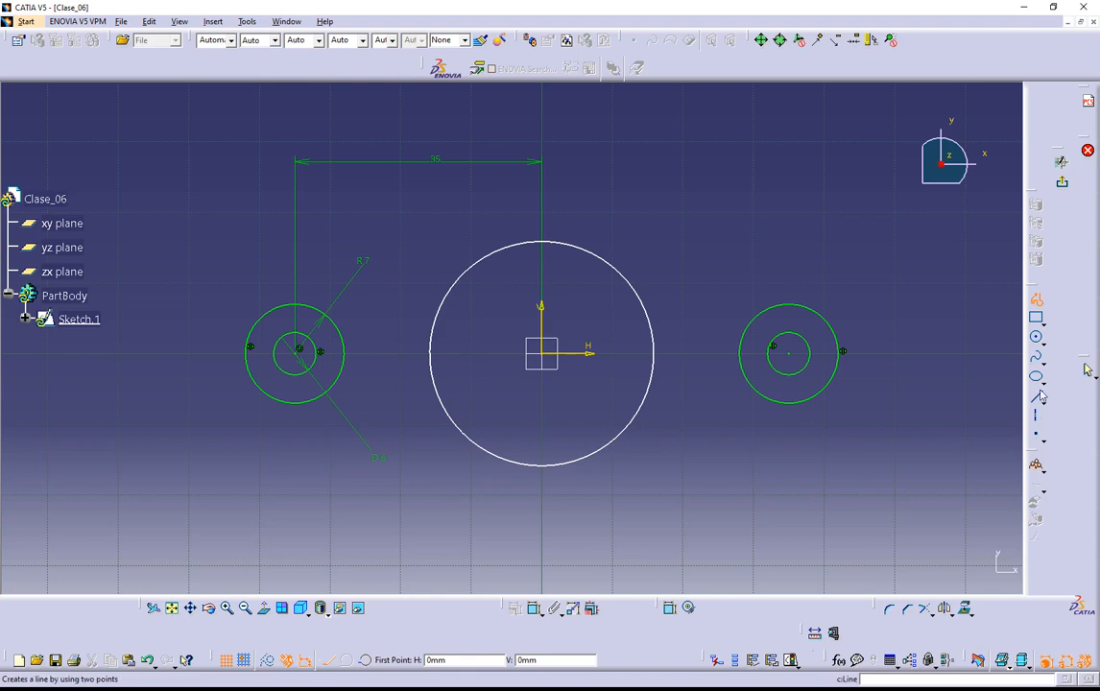
click(1037, 396)
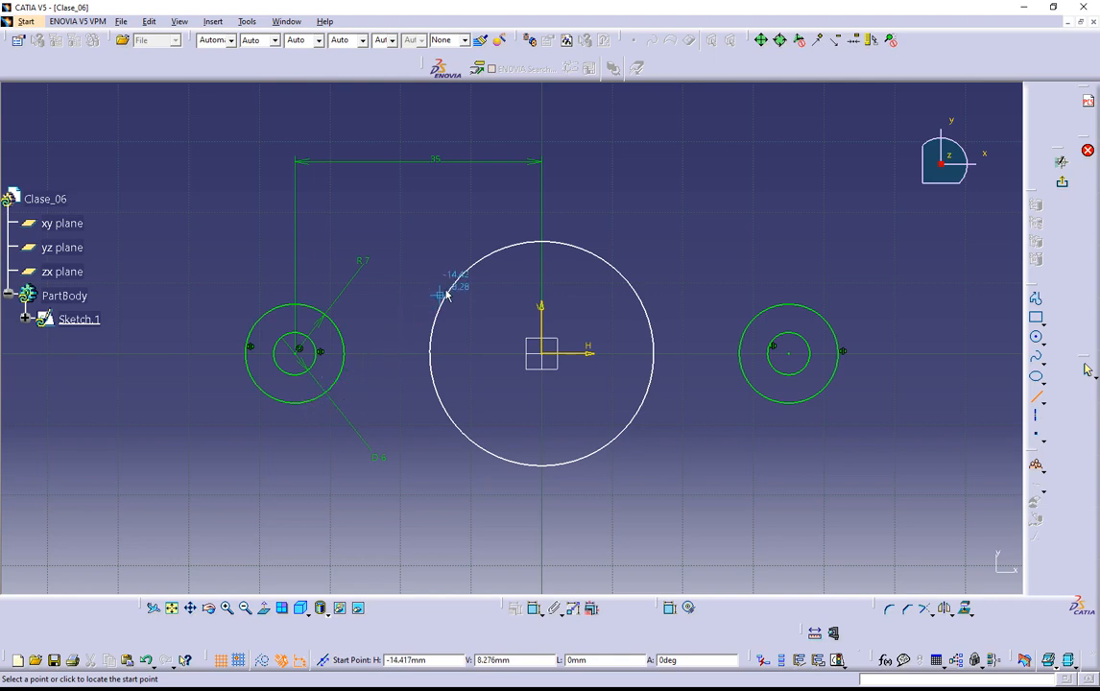
click(273, 313)
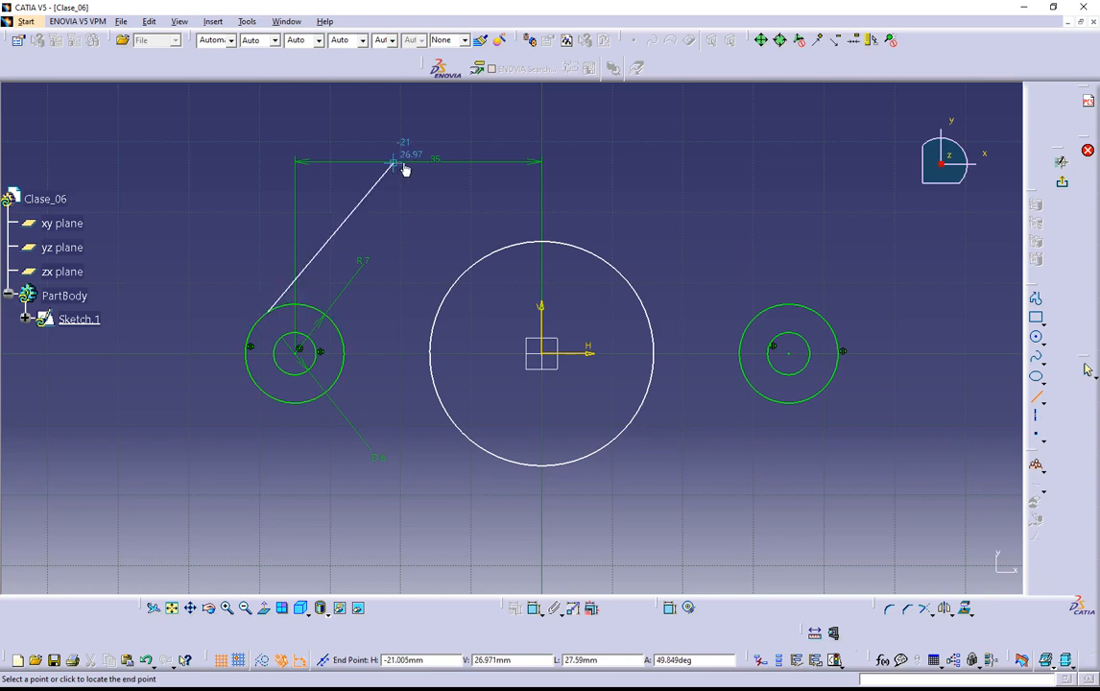
click(523, 247)
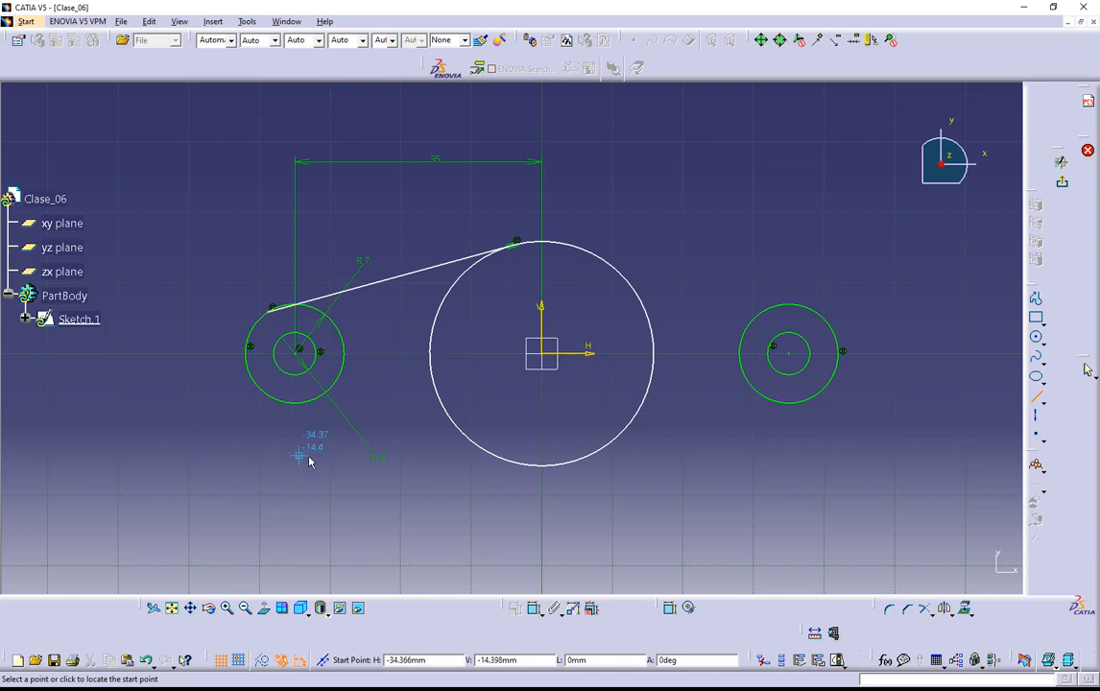
key(Escape)
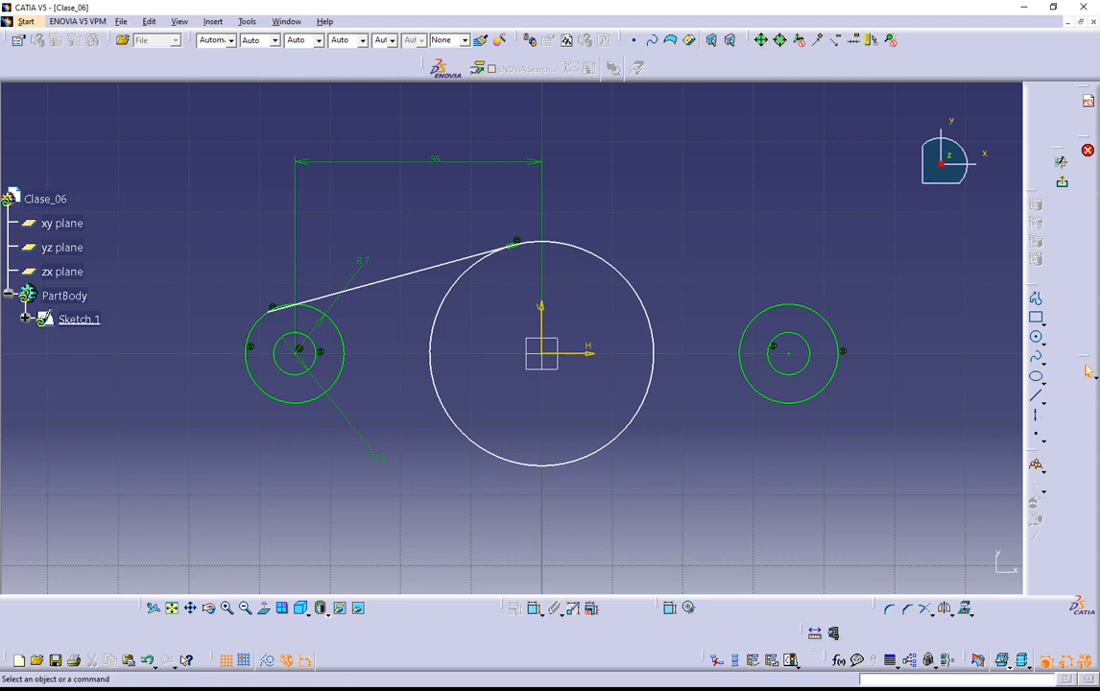
Switch to Photos and examine the plan view in Examen_1.png for the central circles' diameters and the connecting side lines.
key(alt+Tab)
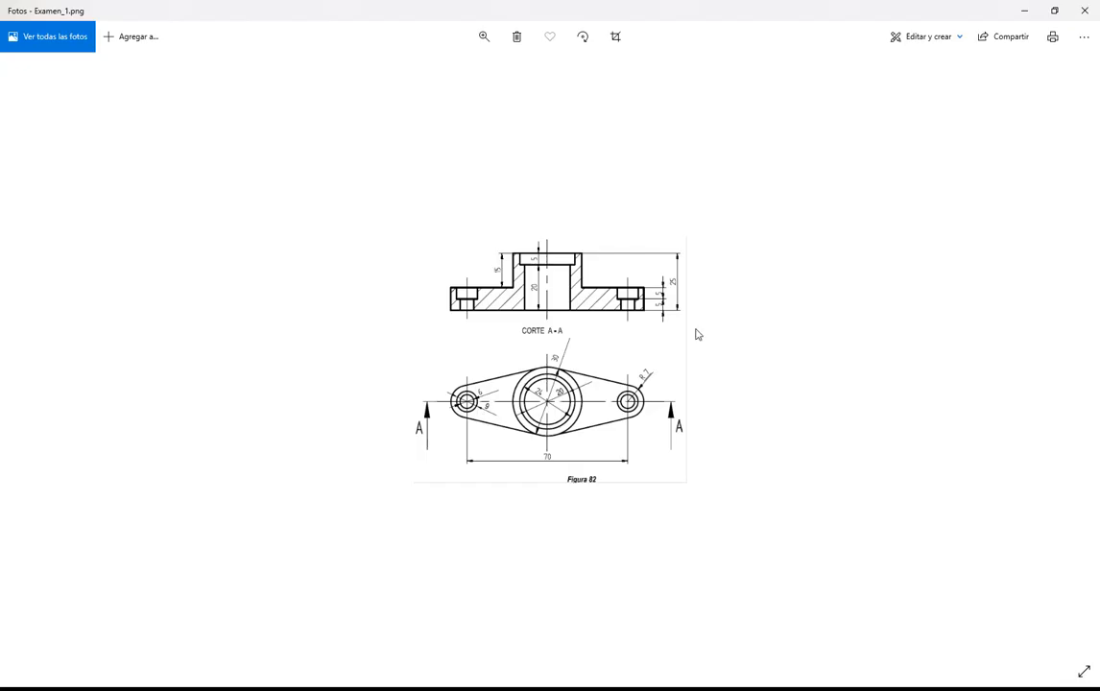
scroll(542, 457, up, 4)
scroll(541, 461, up, 1)
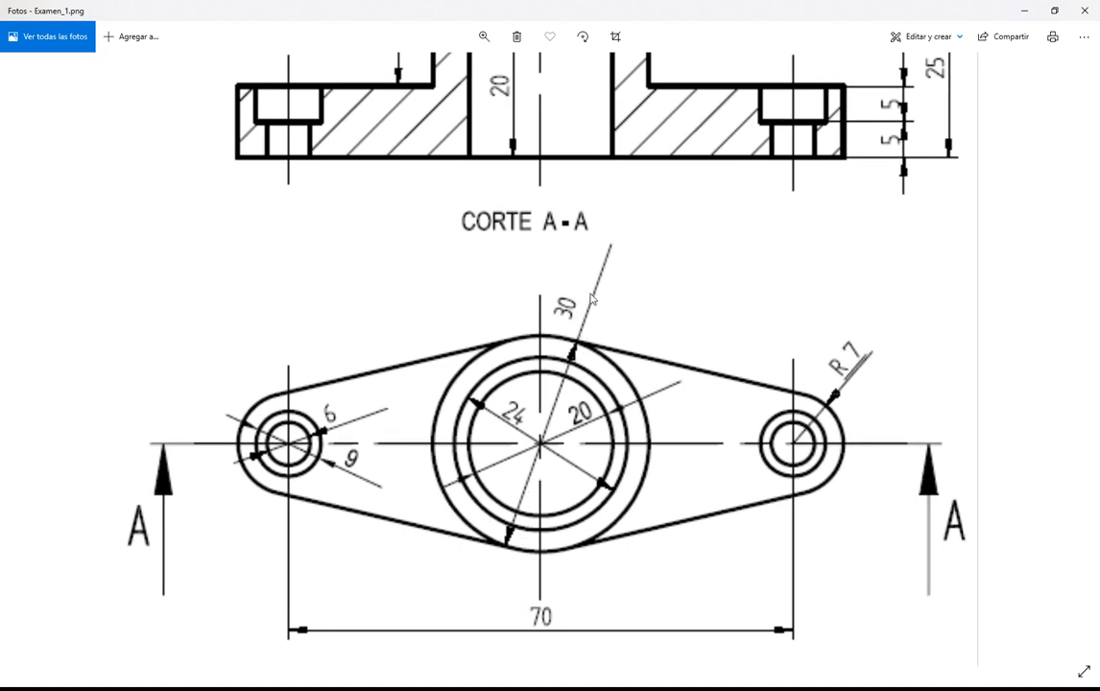
Switch back to CATIA and dimension the central circle as a diameter of 30 mm.
key(alt+Tab)
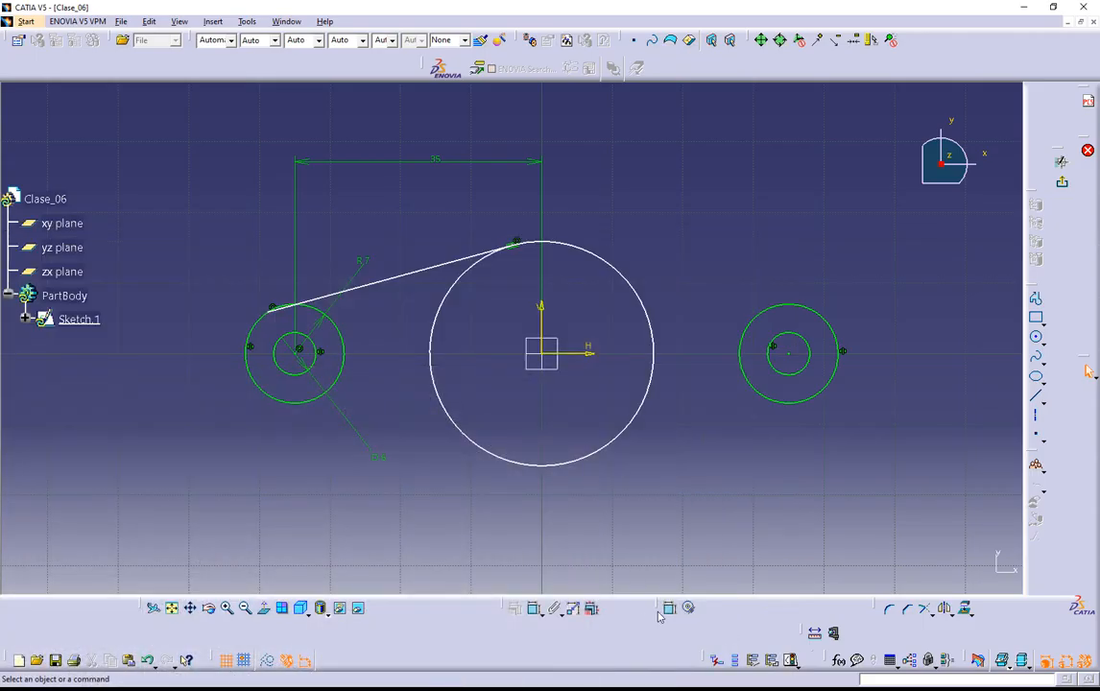
click(620, 437)
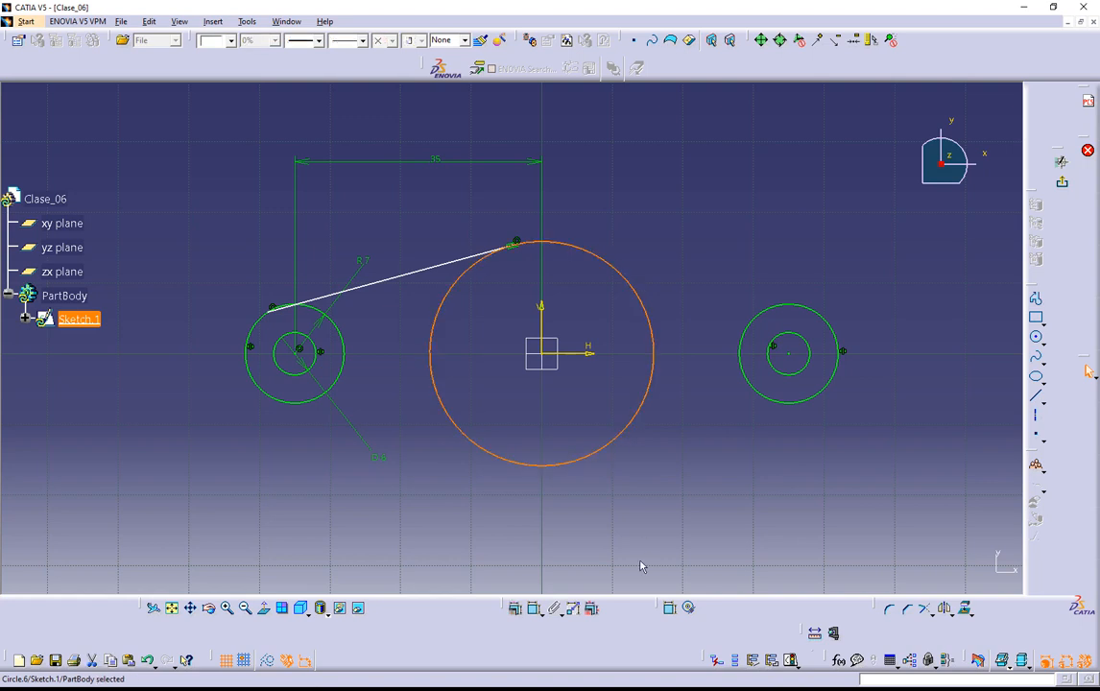
click(535, 607)
click(682, 477)
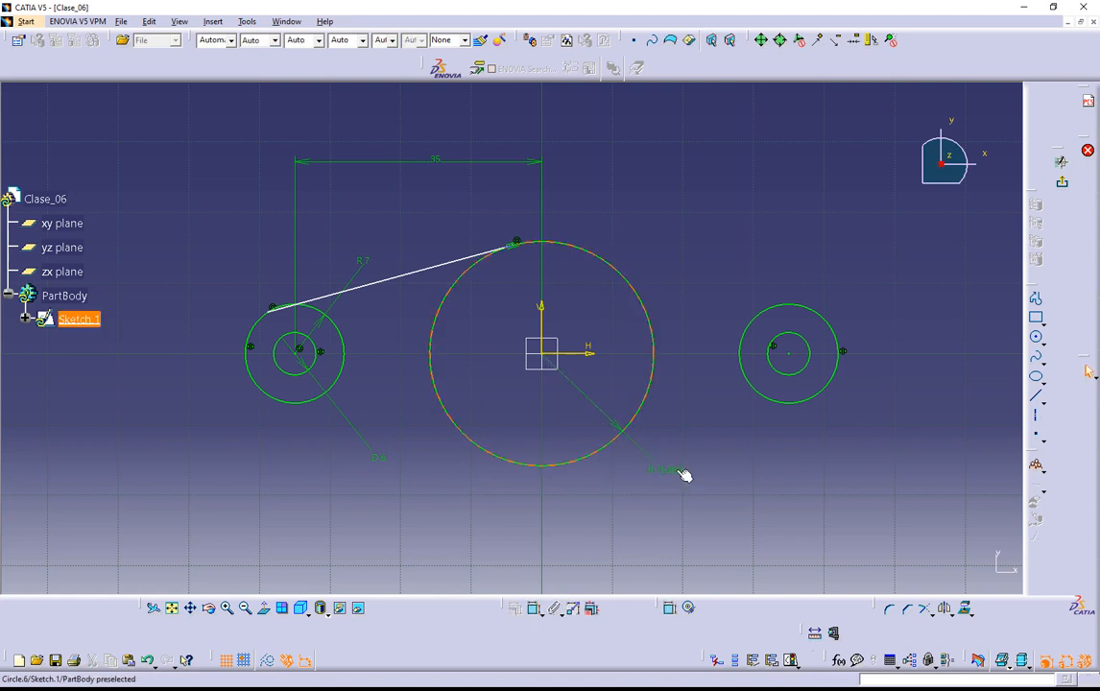
double_click(672, 470)
click(685, 393)
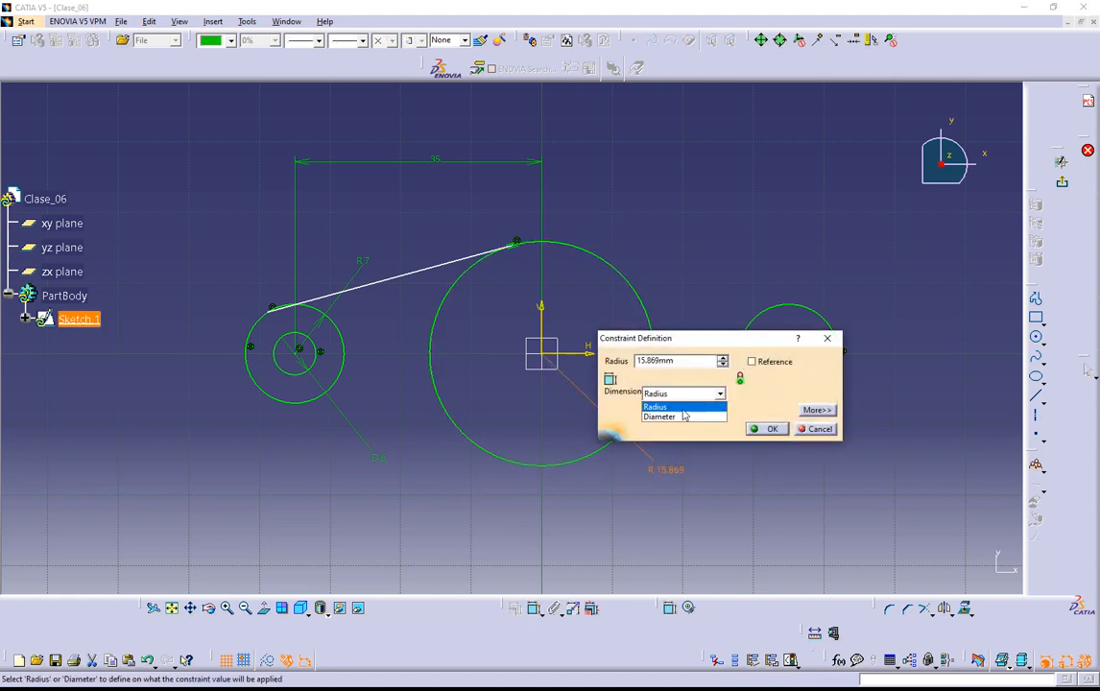
click(670, 416)
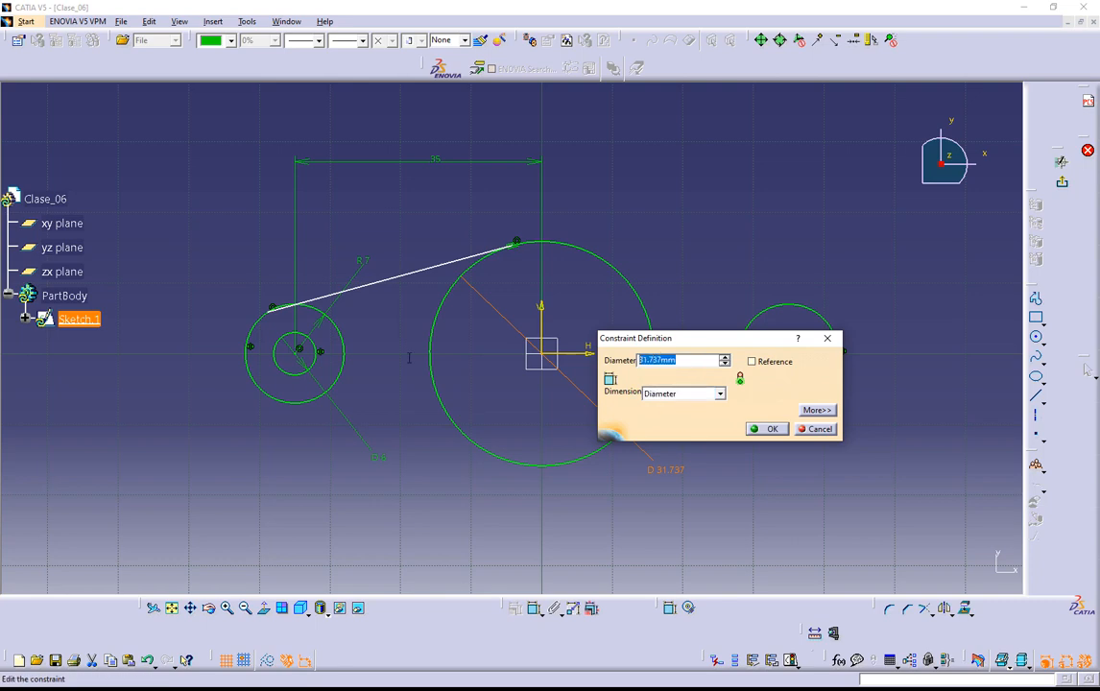
text(30)
key(Return)
click(388, 348)
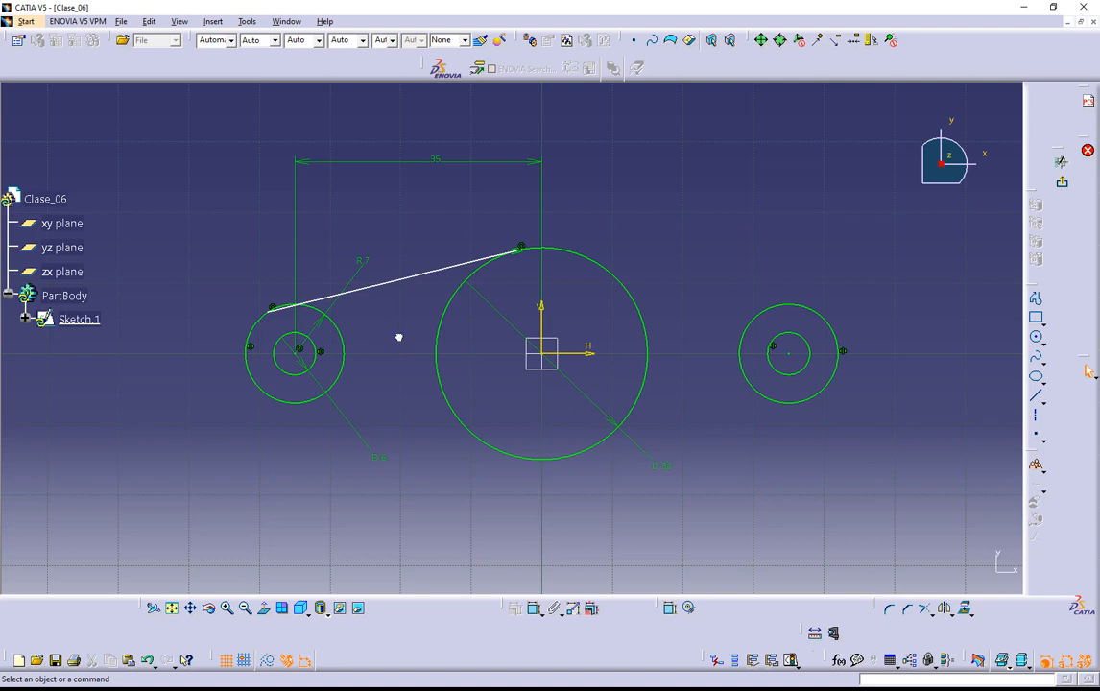
Constrain the connecting line to be tangent to the original outer end circle of radius 7.
middle_drag(245, 336, 248, 279)
click(245, 336)
mouse_move(306, 359)
middle_down()
mouse_move(381, 322)
mouse_move(444, 371)
mouse_move(467, 405)
middle_up()
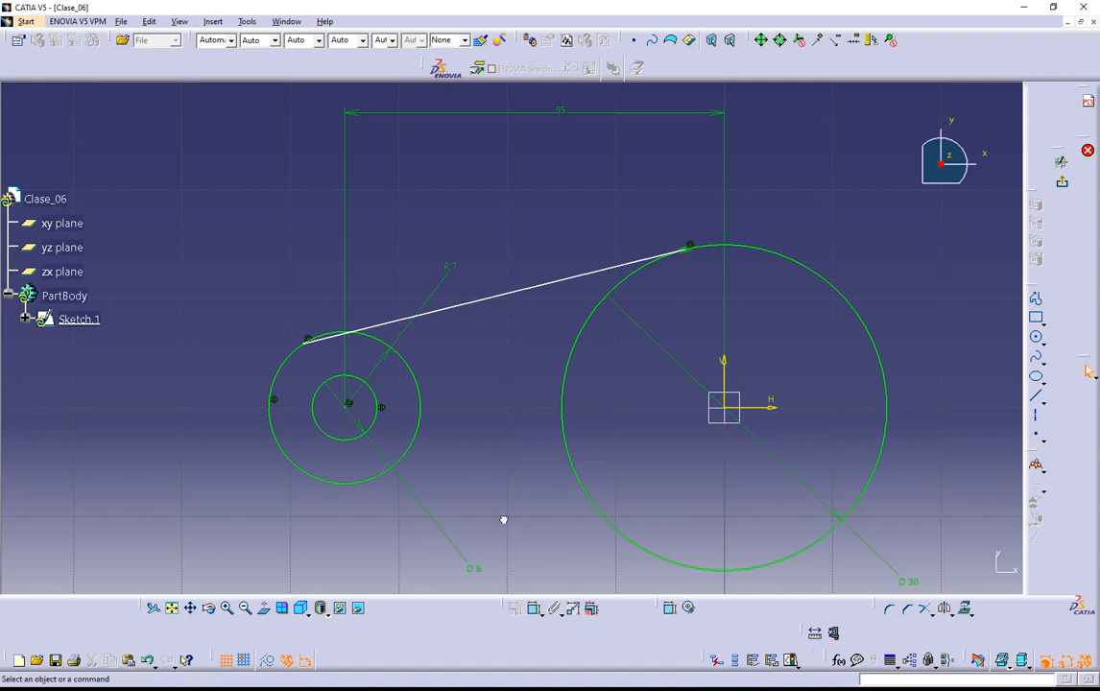
click(287, 362)
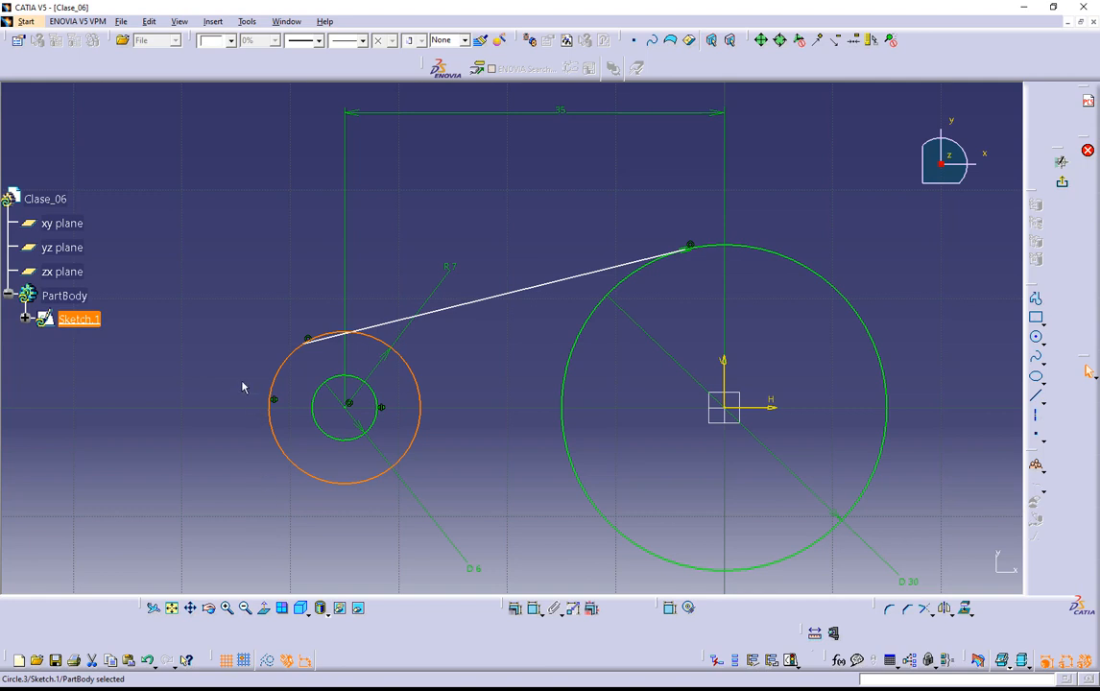
ctrl+click(377, 322)
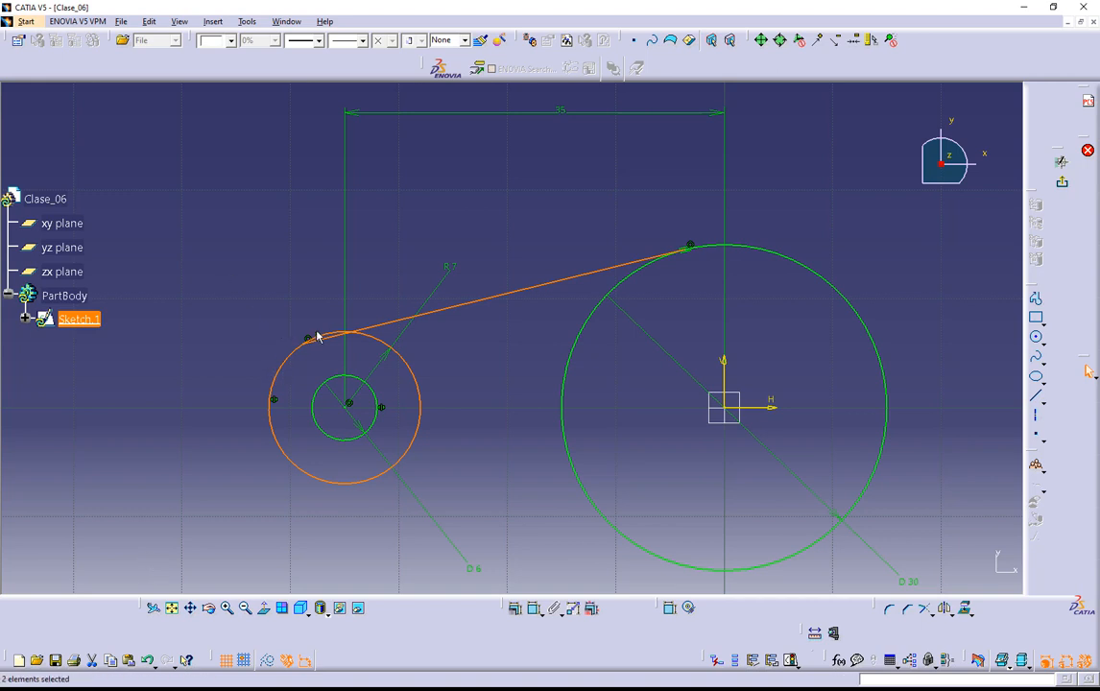
click(517, 612)
drag(802, 314, 603, 340)
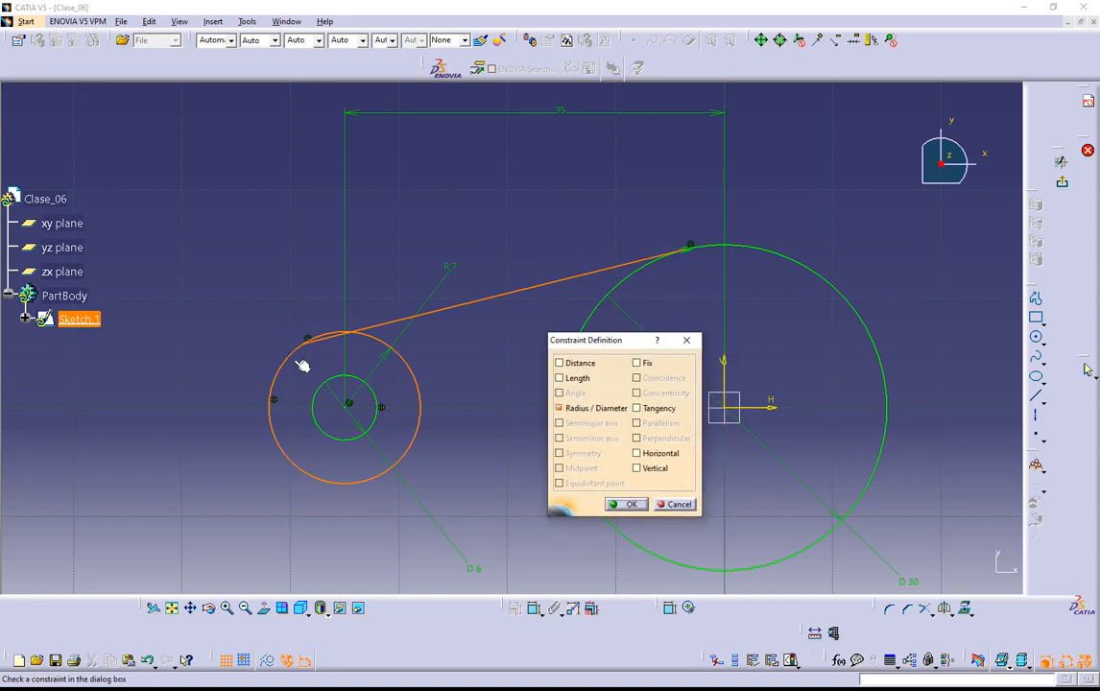
click(636, 408)
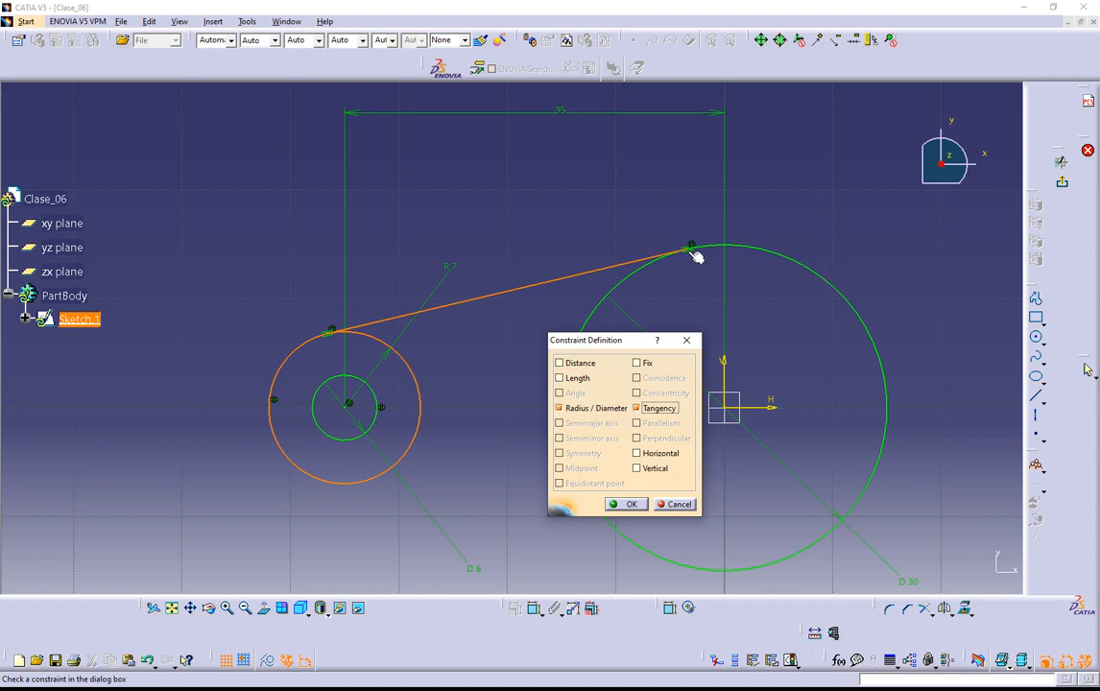
click(624, 503)
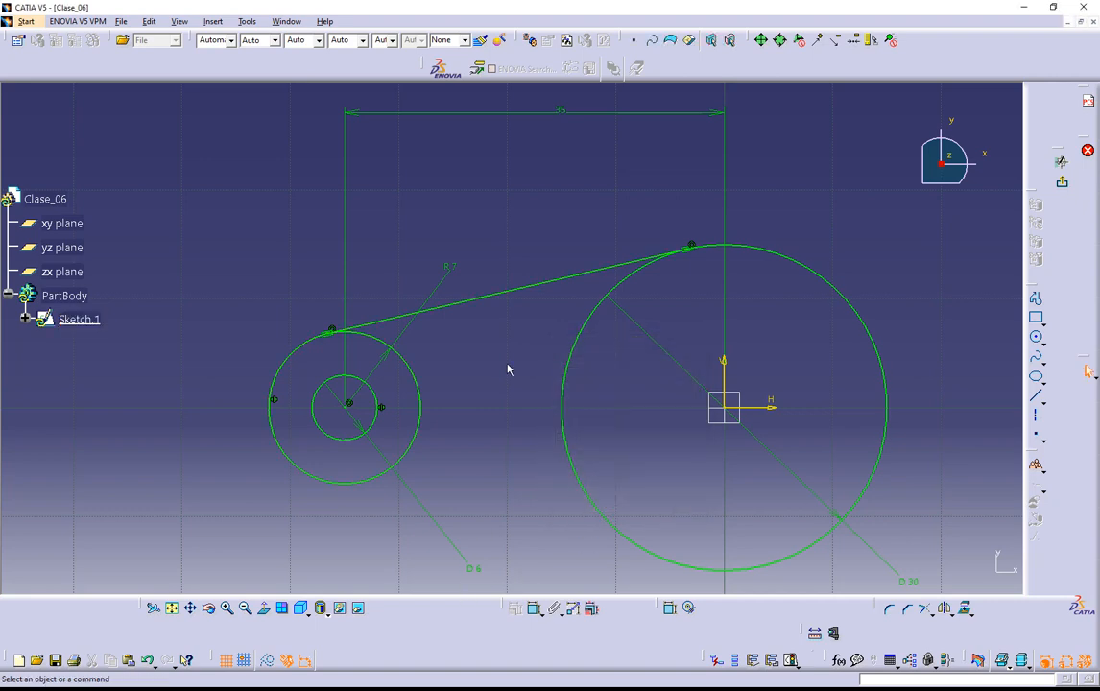
Mirror the tangent connecting line about the horizontal sketch axis.
mouse_move(509, 369)
ctrl+middle_down()
mouse_move(507, 402)
mouse_move(507, 384)
ctrl+middle_up()
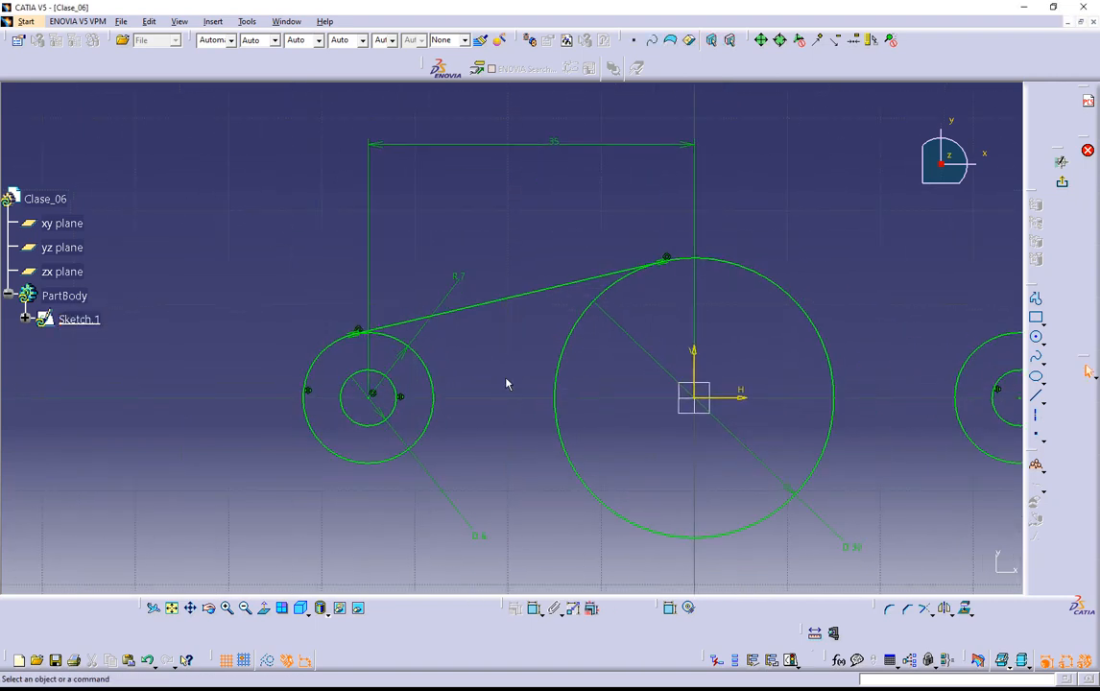
middle_drag(530, 256, 466, 206)
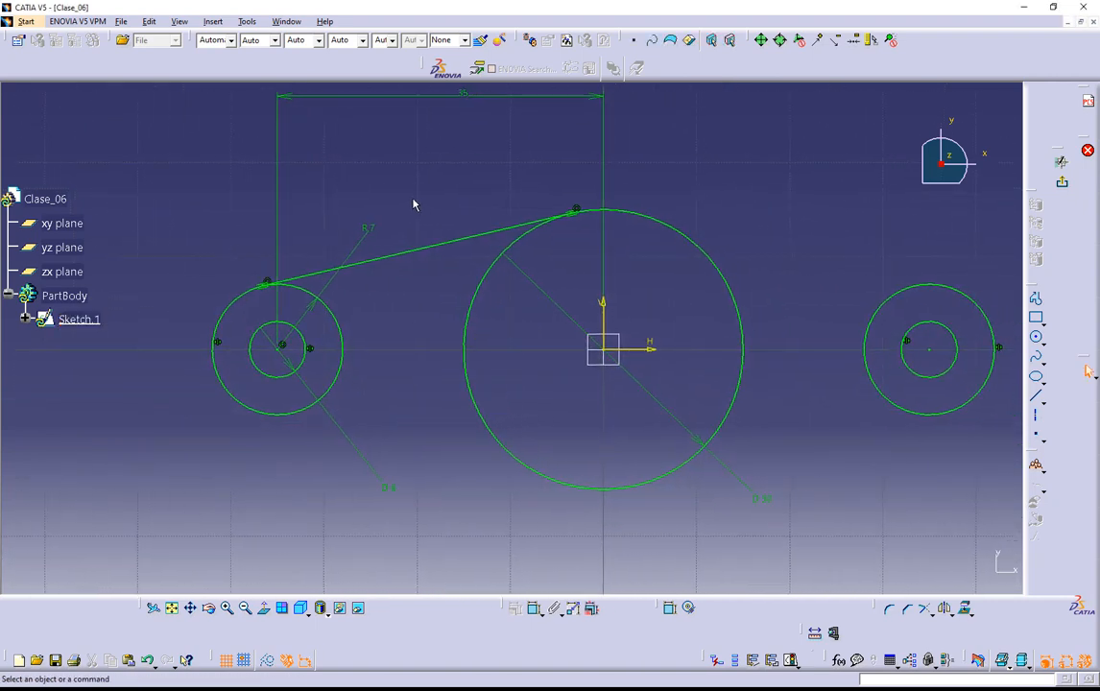
click(411, 249)
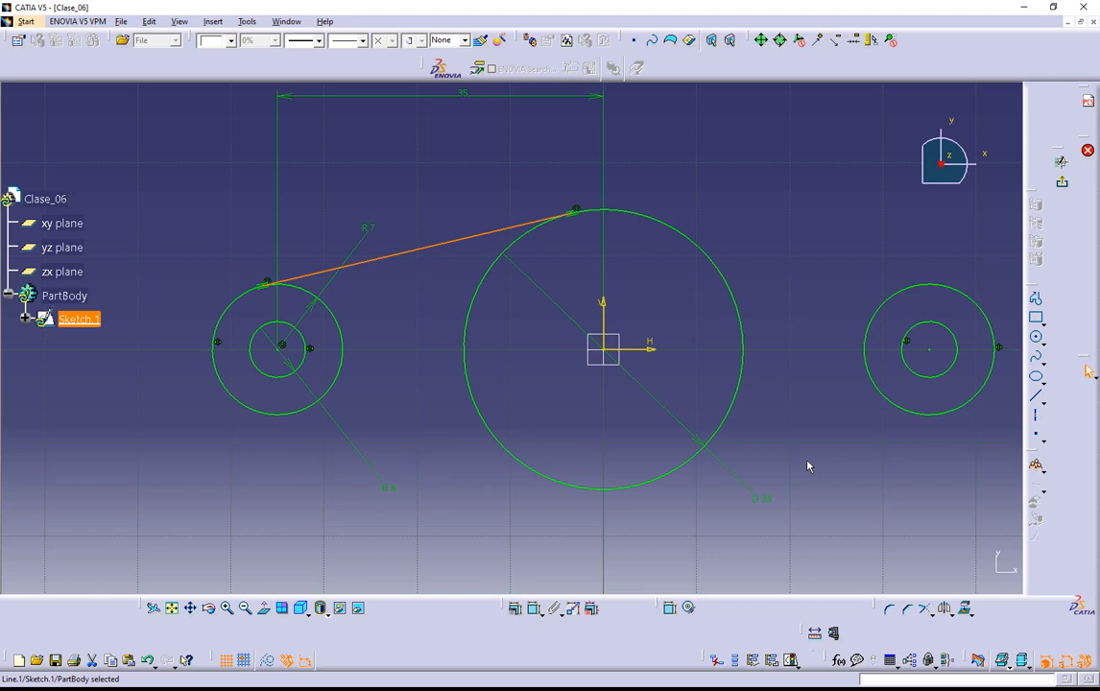
click(945, 609)
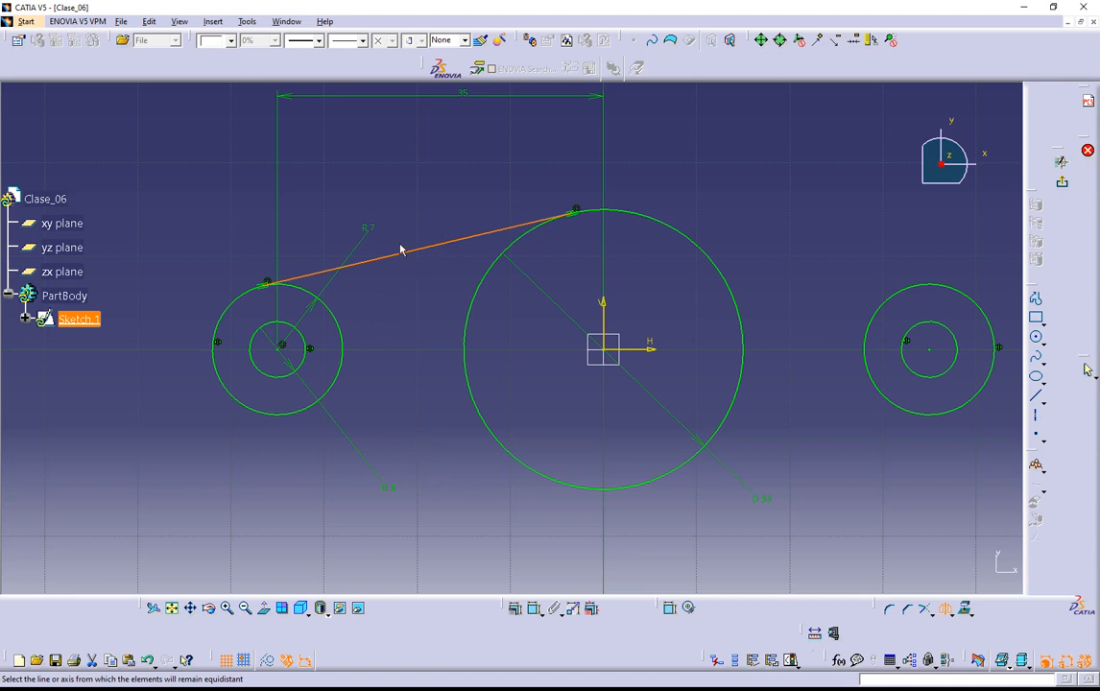
click(647, 348)
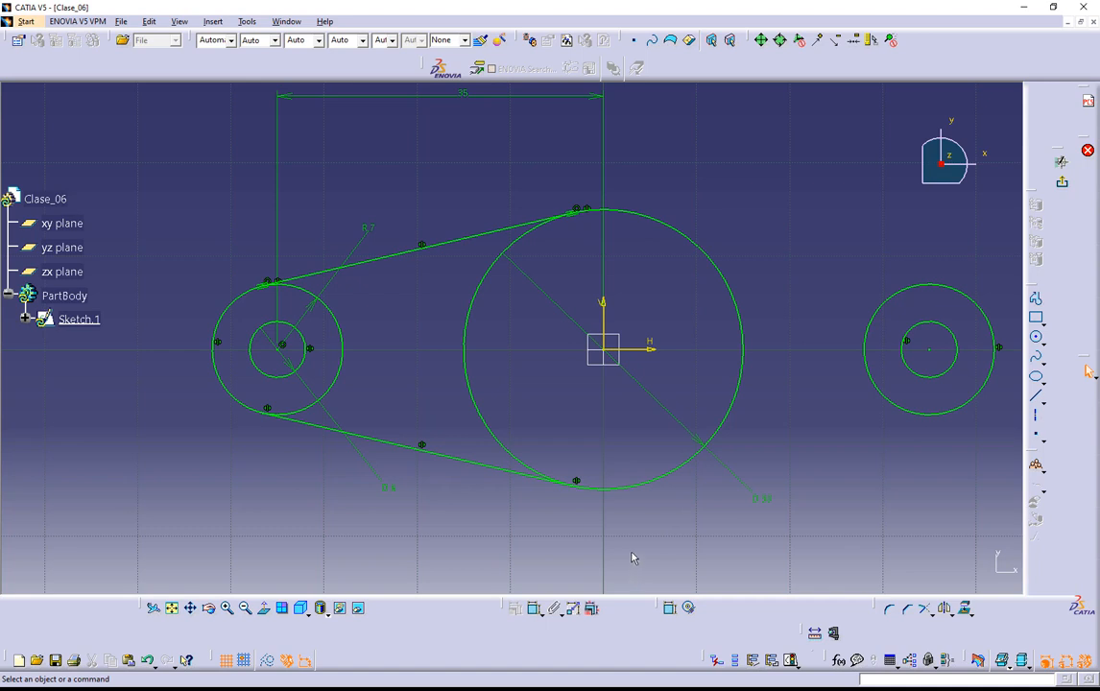
Mirror the upper and lower connecting lines about the vertical sketch axis to join the central circle to the opposite end circle.
click(419, 451)
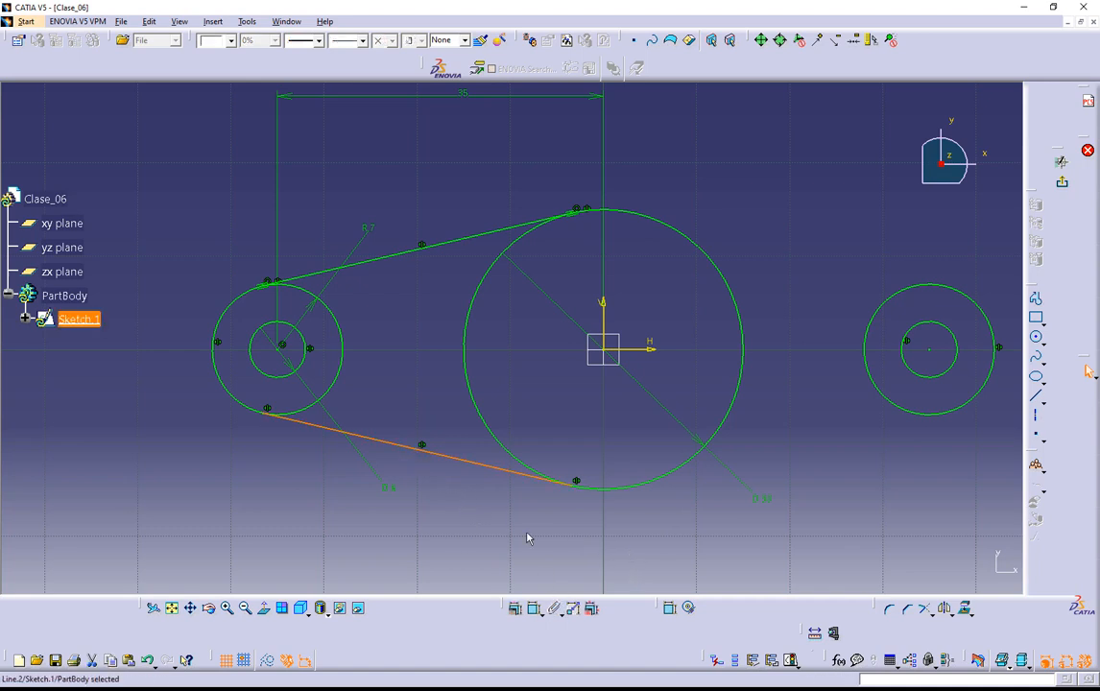
ctrl+click(397, 259)
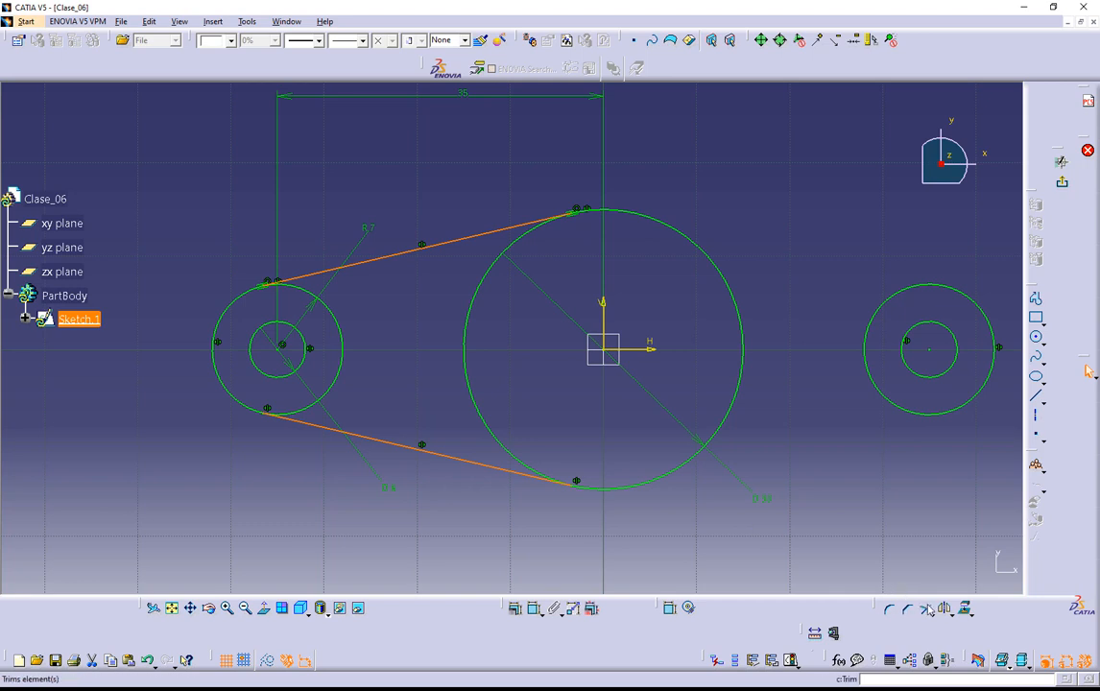
click(946, 610)
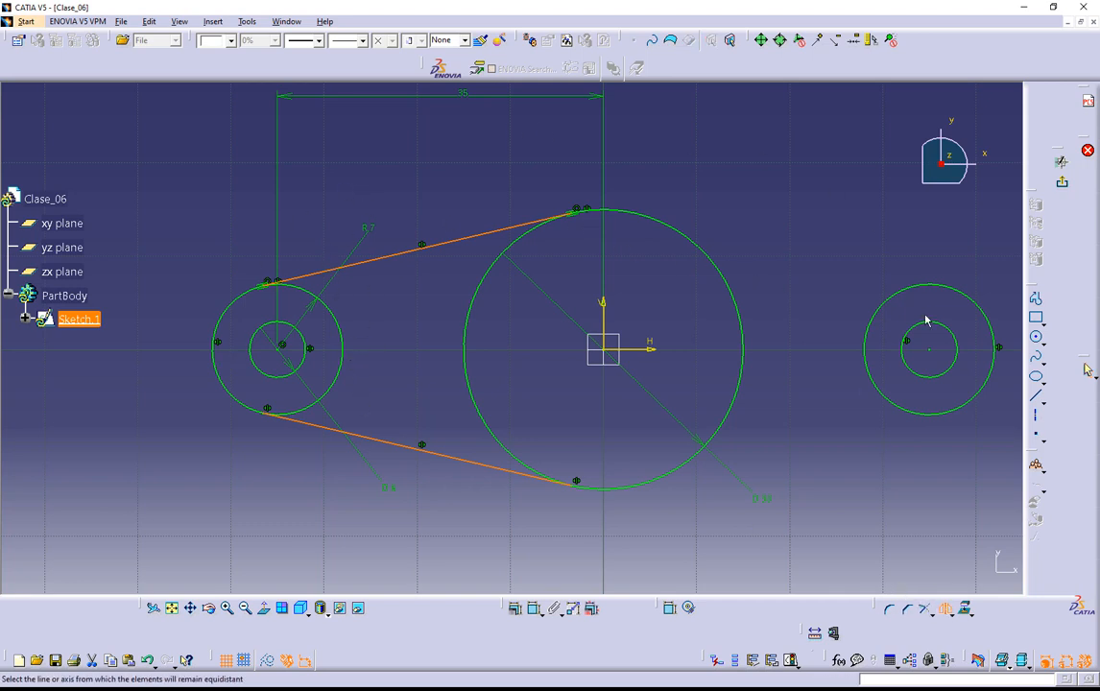
click(605, 317)
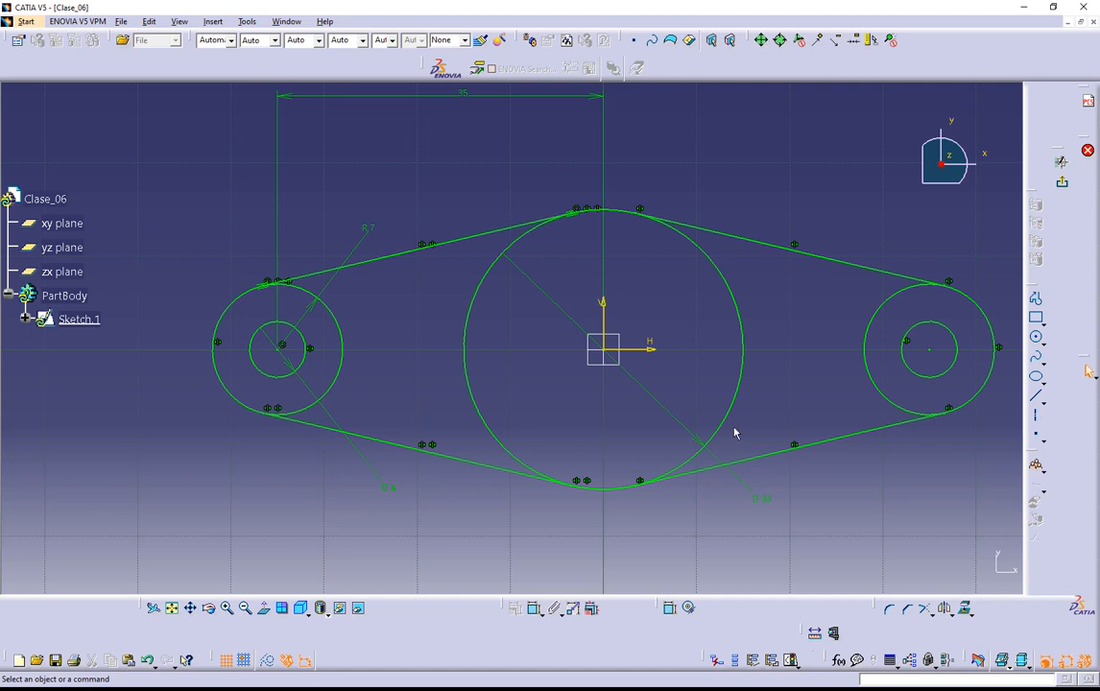
Quick-trim the inner arcs of both outer end circles and the side arcs of the central circle, leaving one closed outline.
click(931, 616)
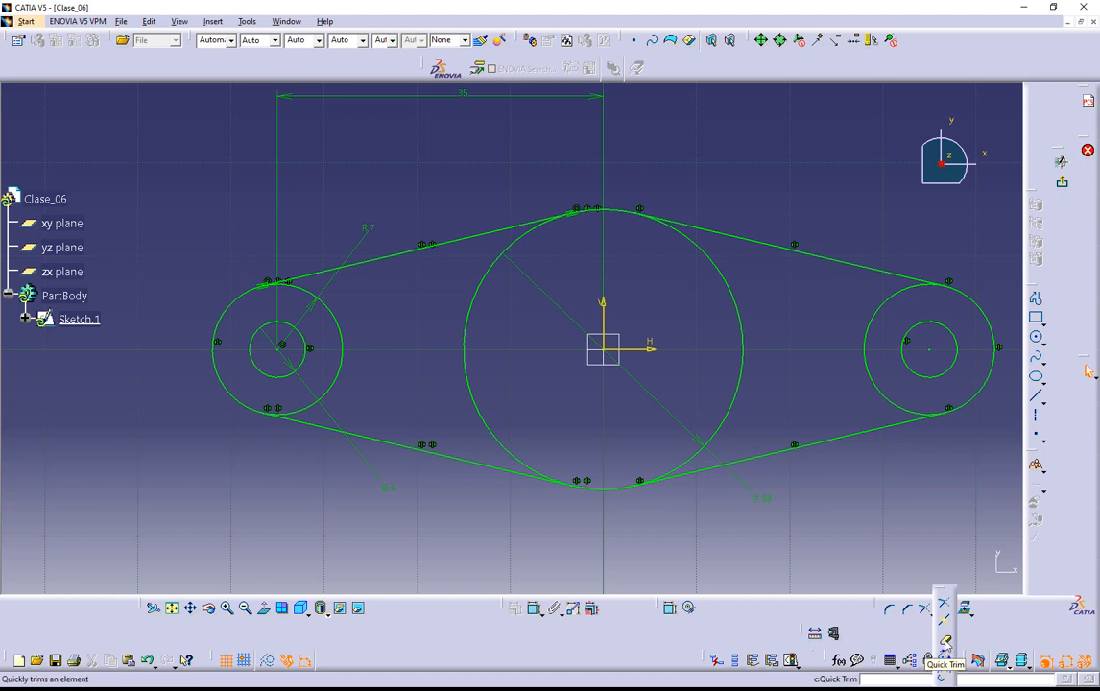
click(945, 643)
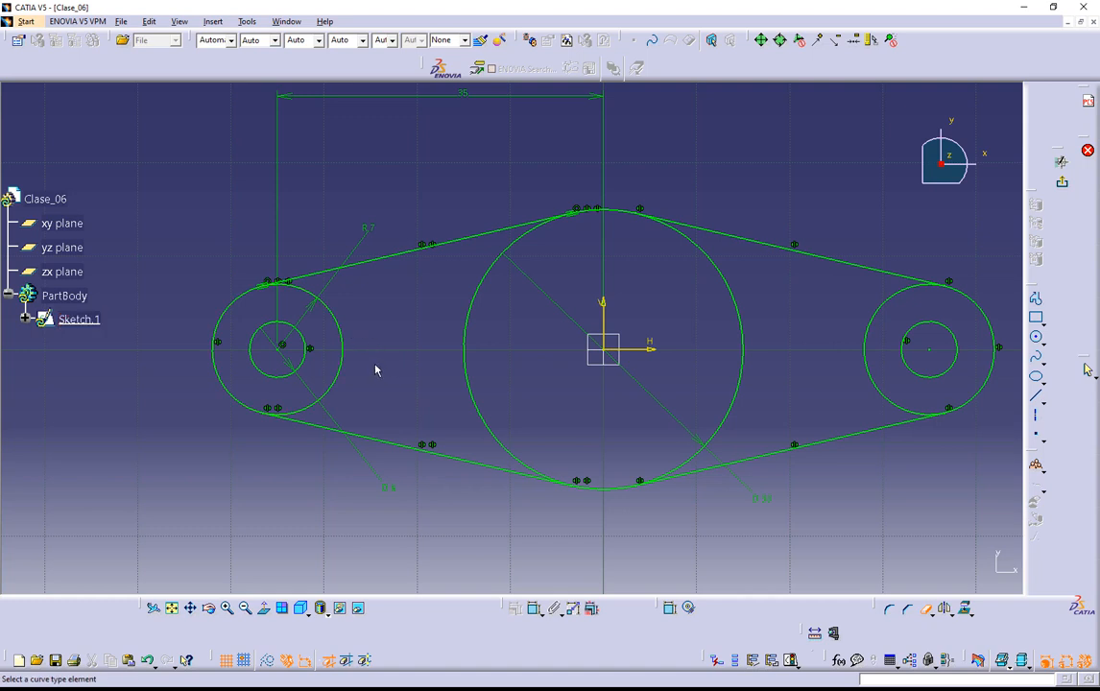
click(323, 306)
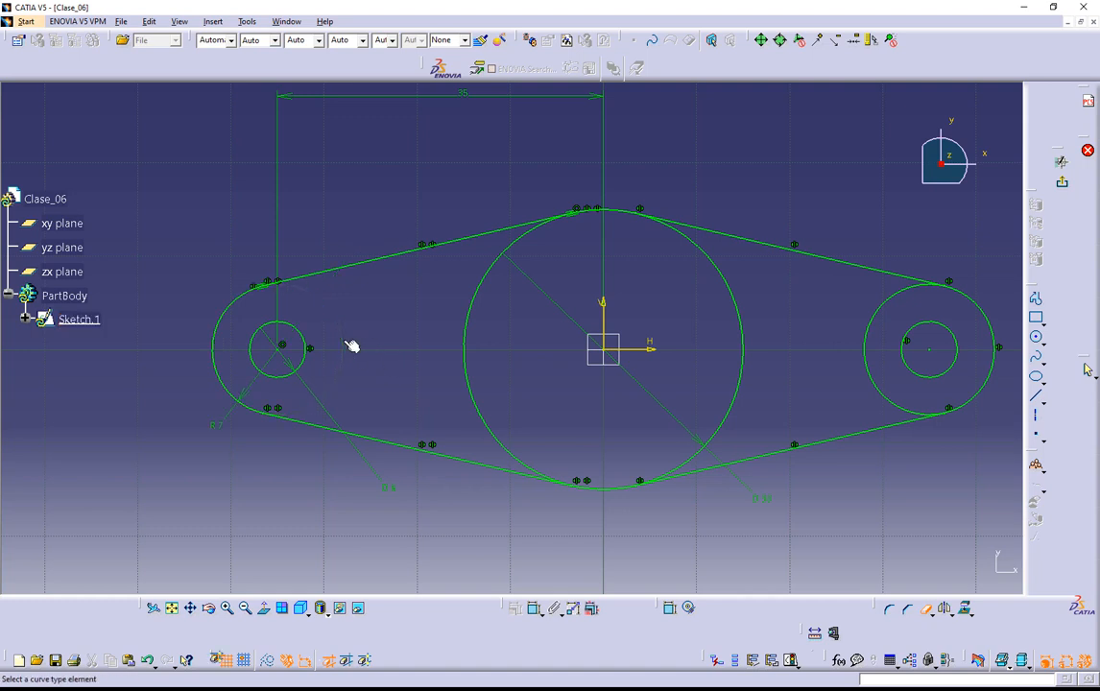
click(467, 336)
click(747, 340)
click(870, 336)
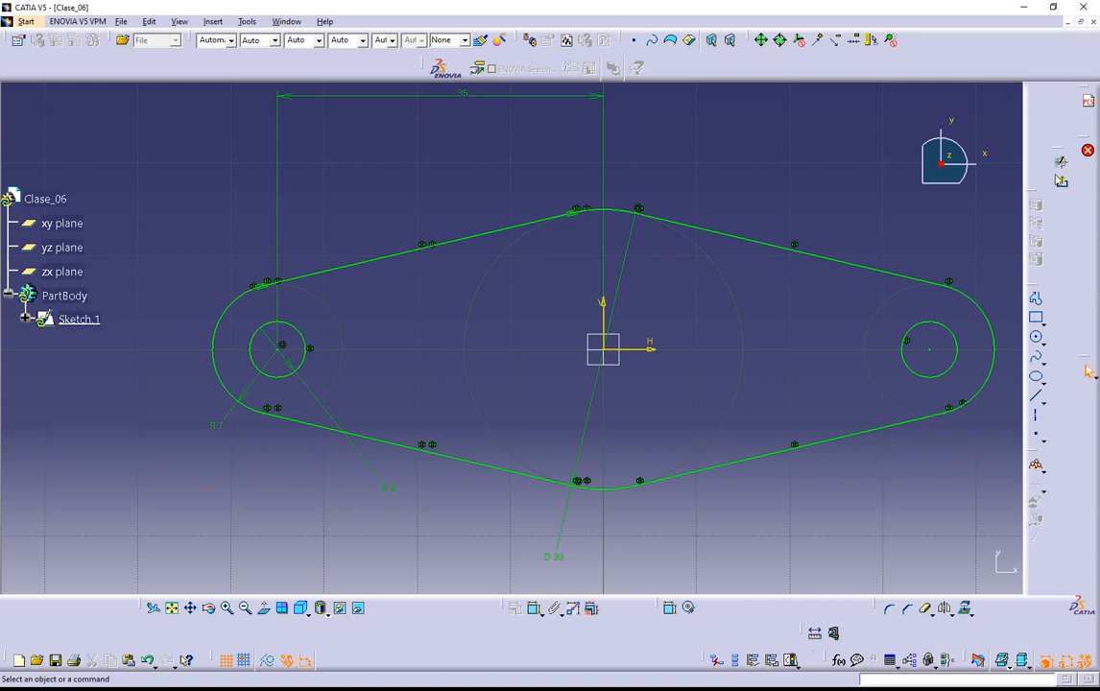
Exit the sketch and pad the base outline upward to the flange thickness given in the section view of Examen_1.png.
click(1064, 189)
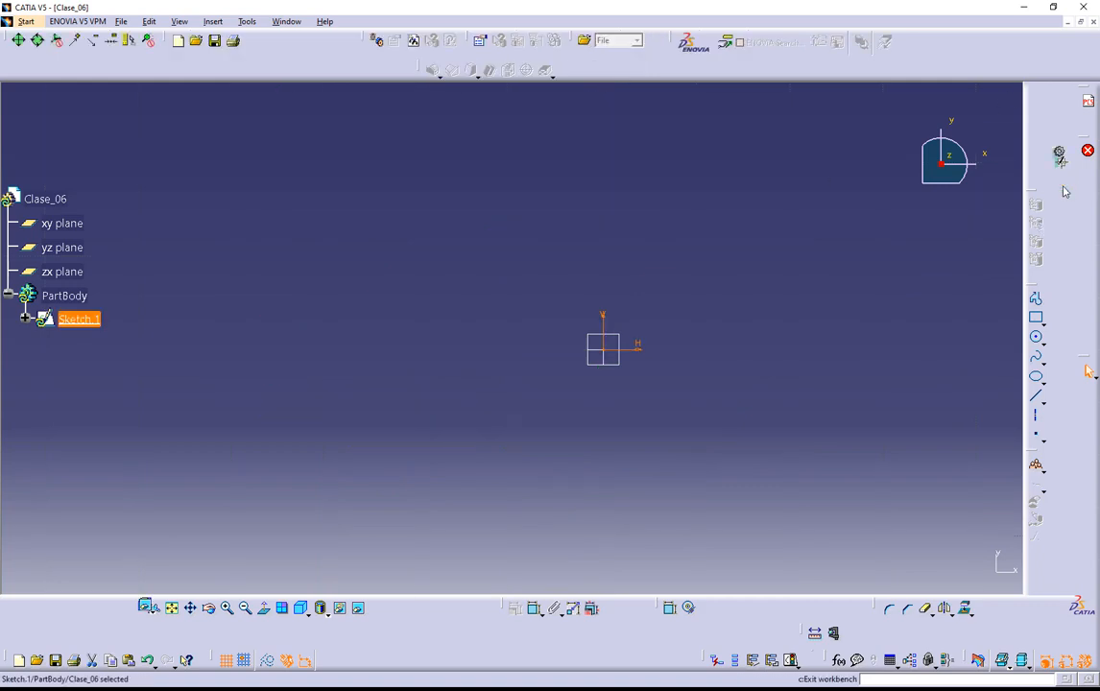
middle_drag(662, 389, 699, 361)
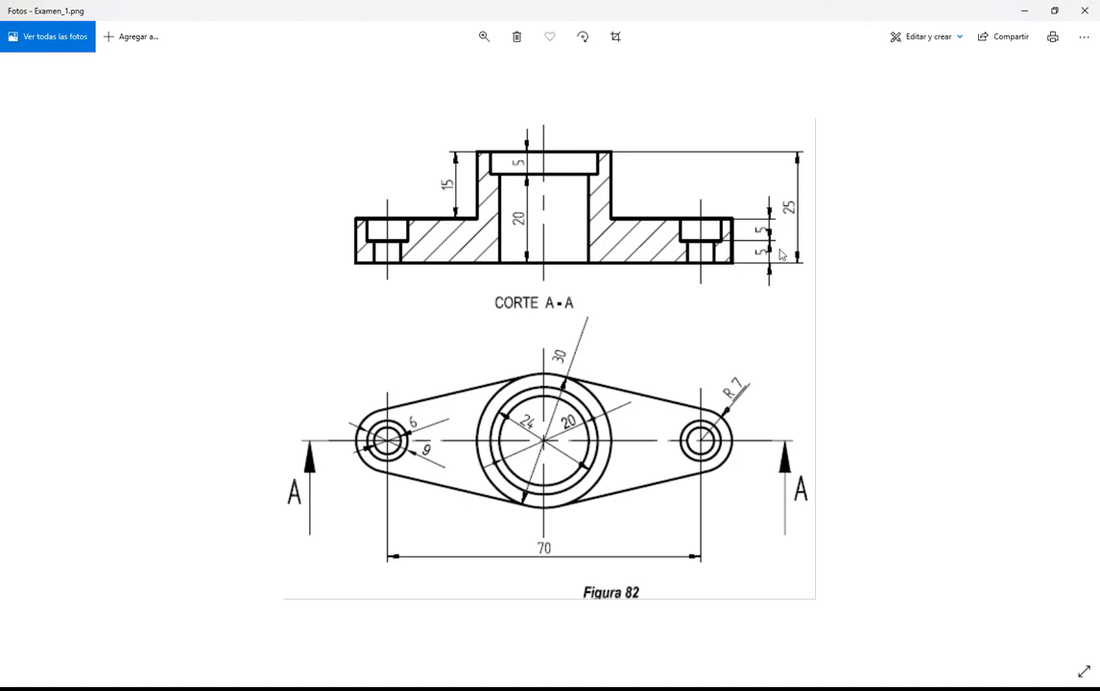
click(1023, 13)
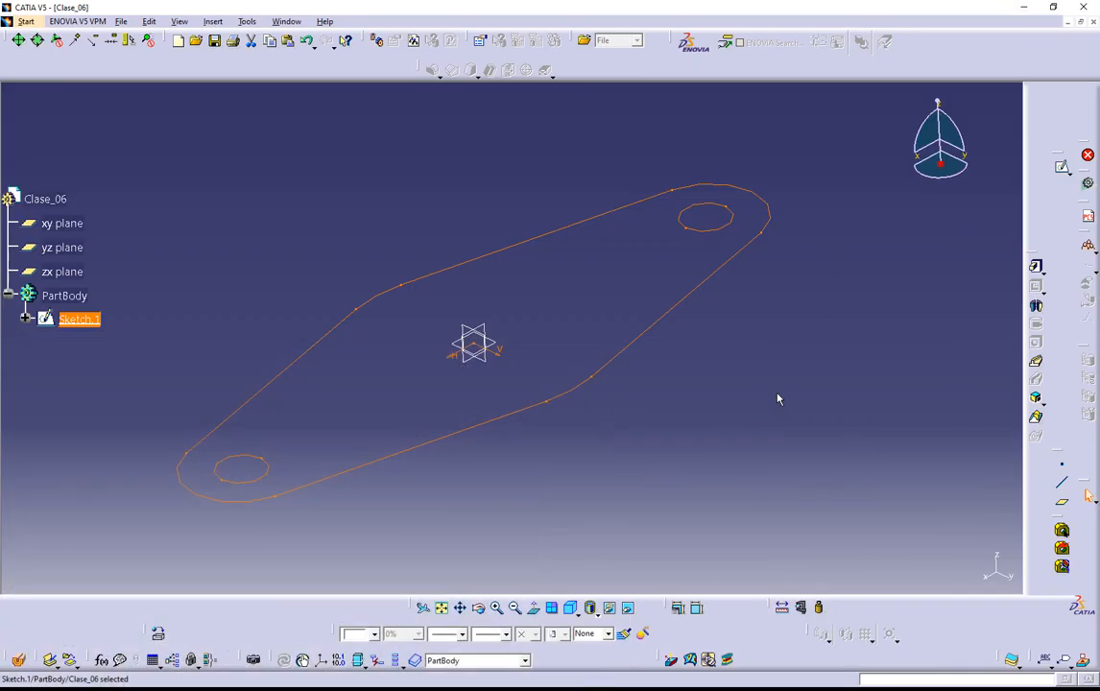
click(1035, 267)
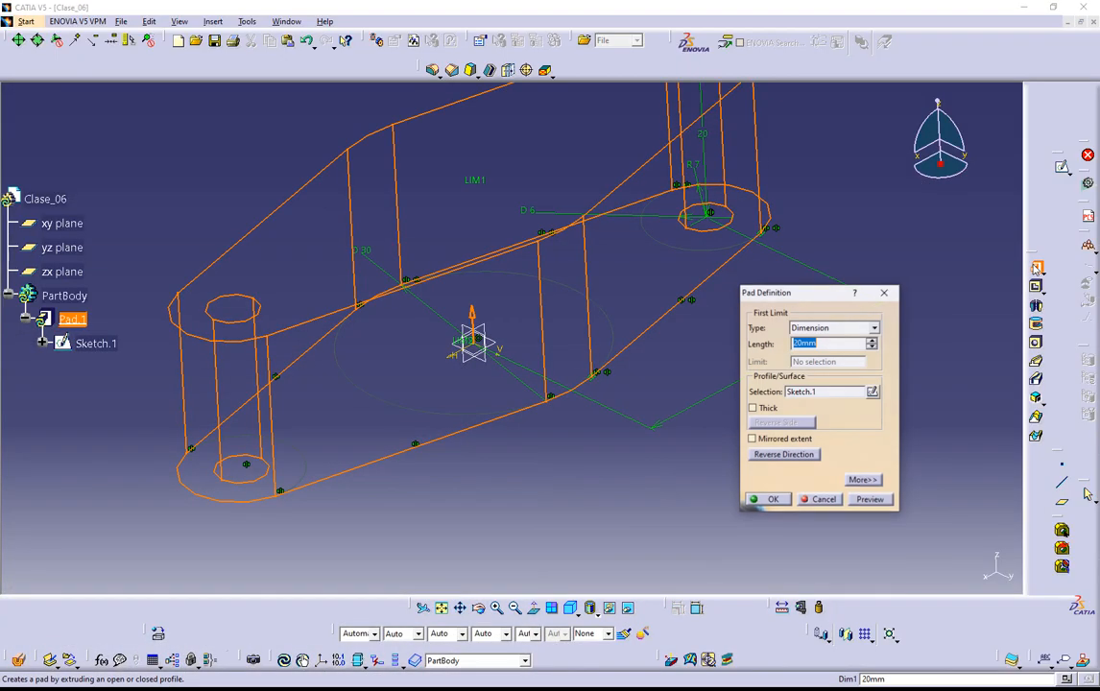
click(768, 499)
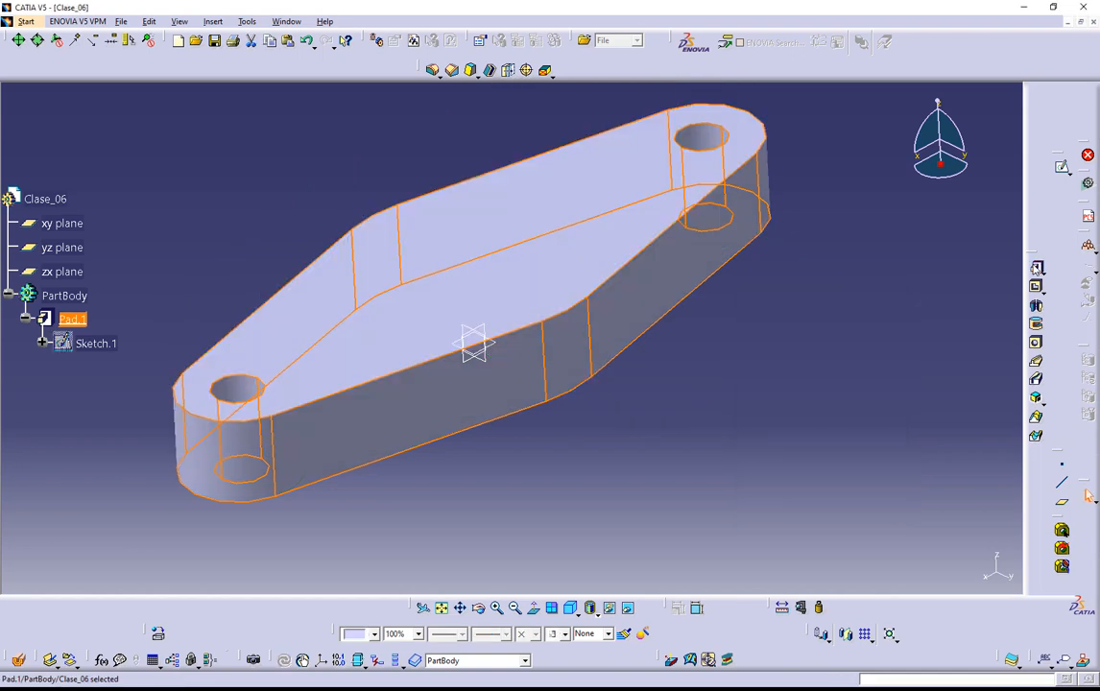
Start a new sketch on the upper face of the base pad.
middle_drag(528, 216, 533, 298)
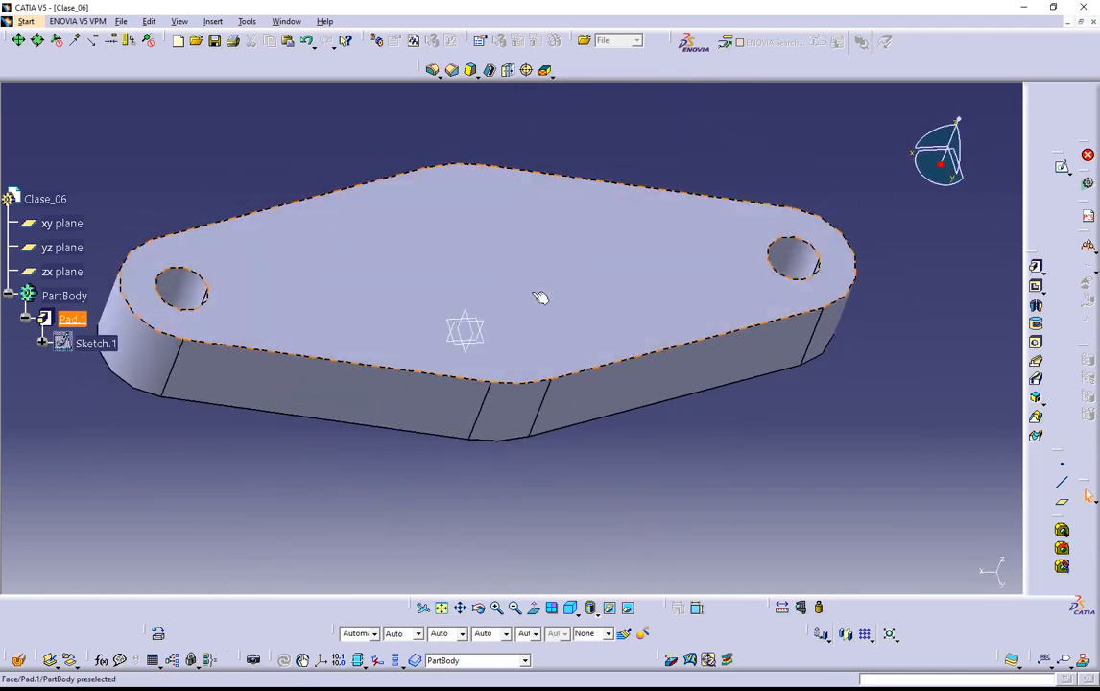
click(495, 269)
middle_drag(445, 516, 502, 309)
click(489, 303)
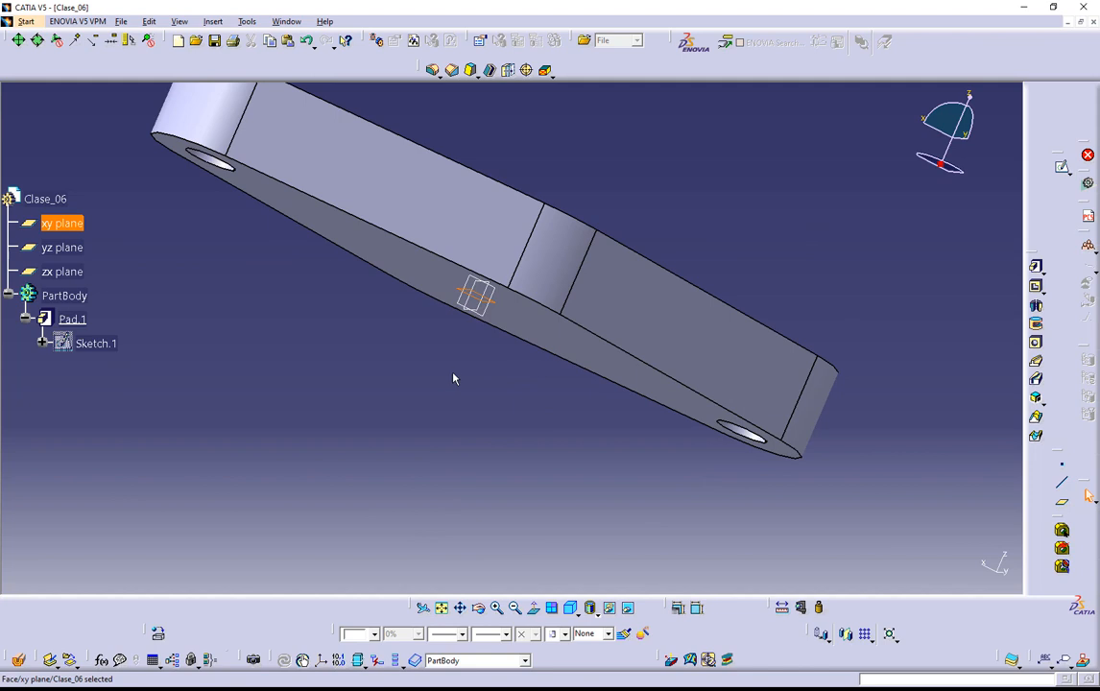
middle_drag(651, 171, 547, 215)
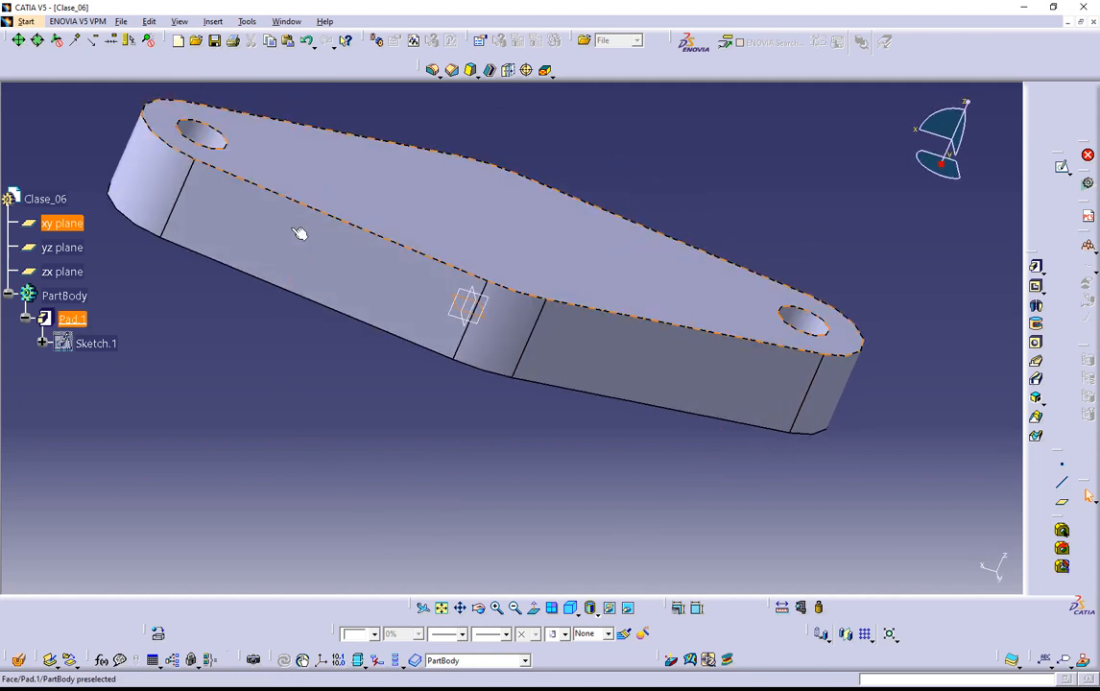
click(523, 219)
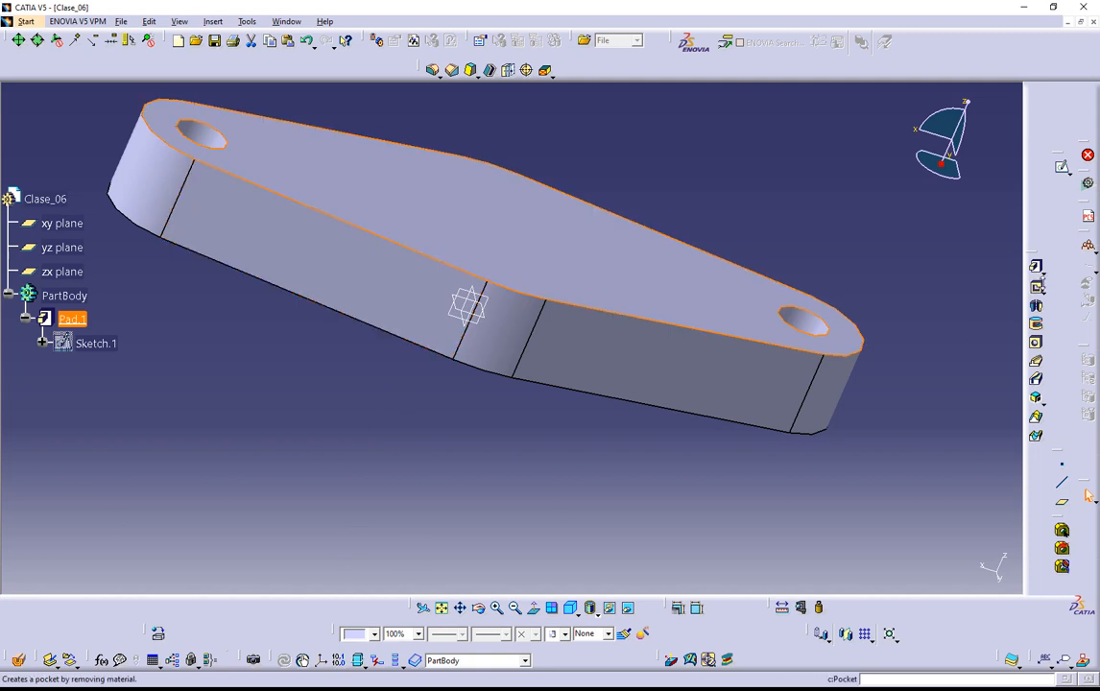
click(1062, 169)
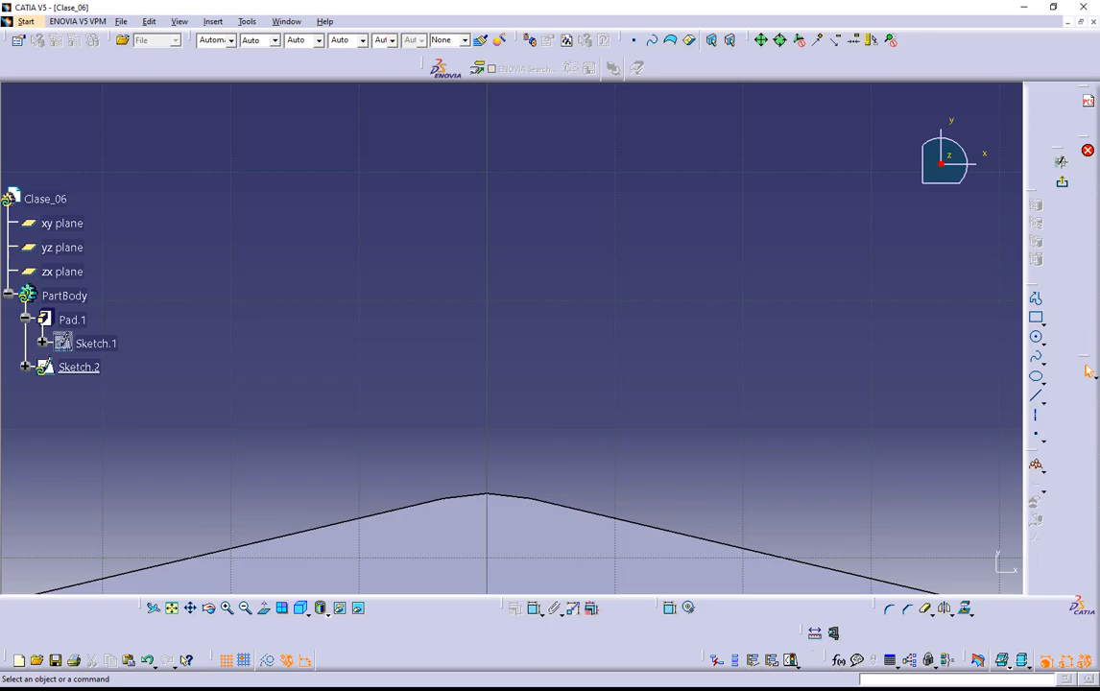
Examine the section and plan views of Examen_1.png for the central boss's height and diameters, and return to the CATIA sketch.
key(alt+Tab)
scroll(561, 420, up, 5)
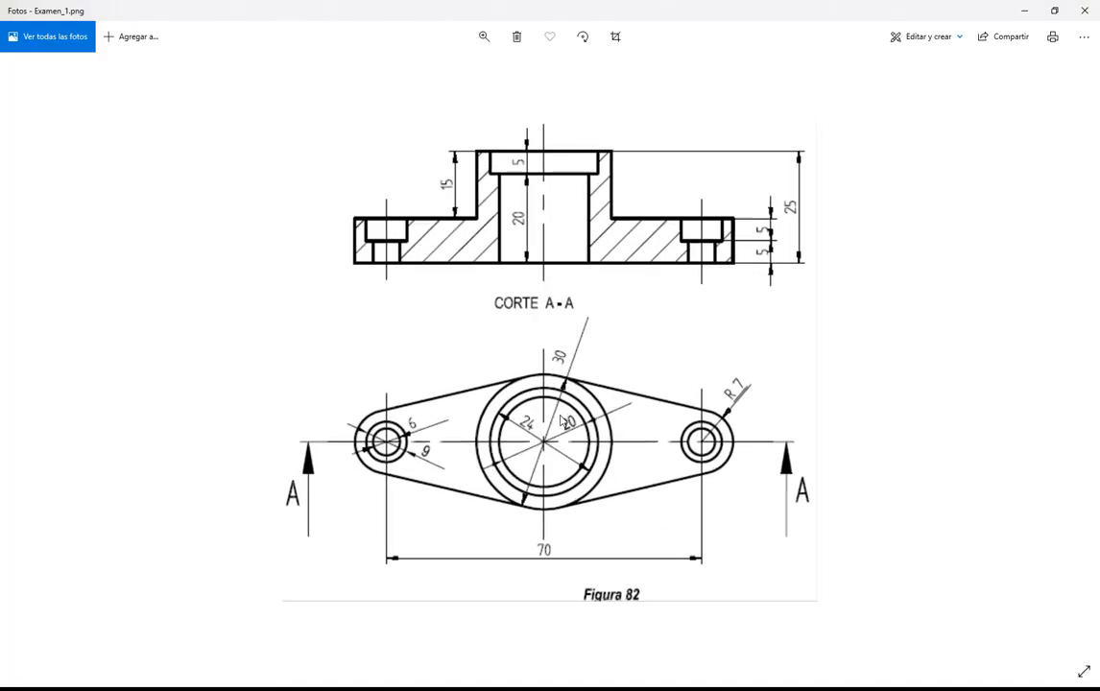
key(Left)
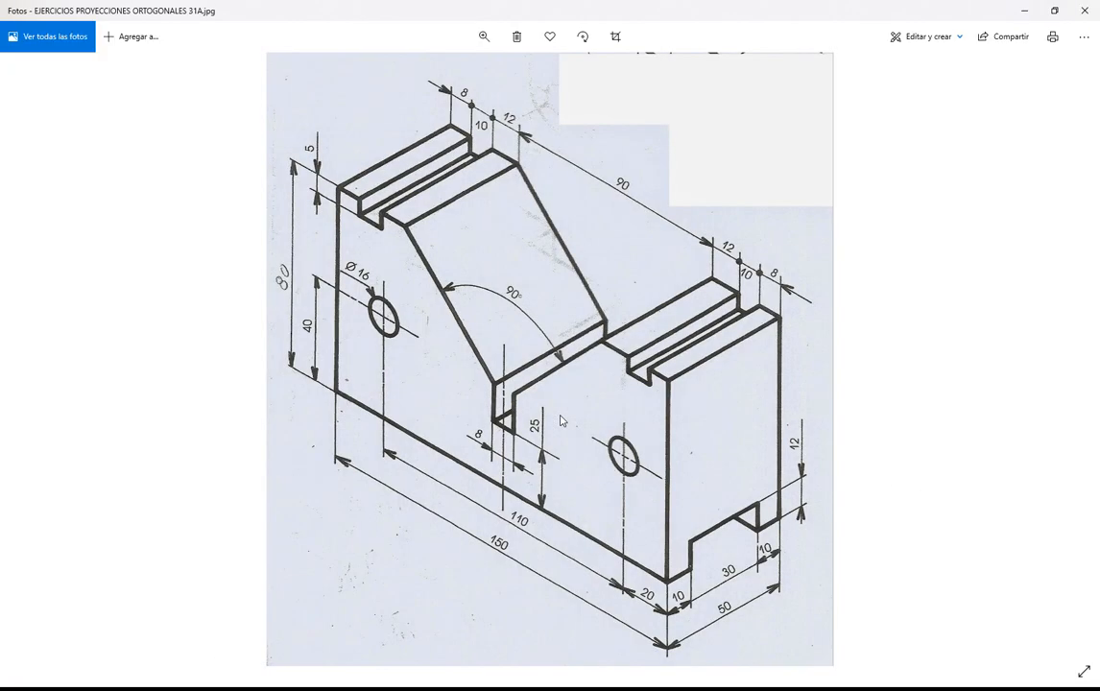
key(Right)
scroll(562, 420, up, 5)
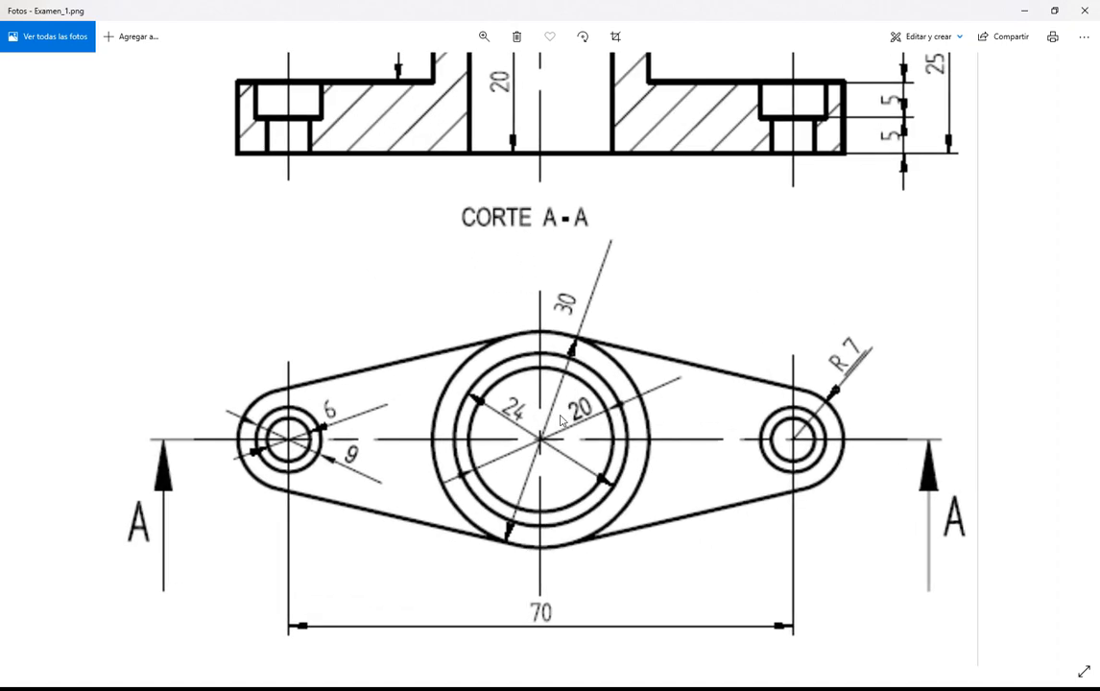
drag(423, 201, 459, 346)
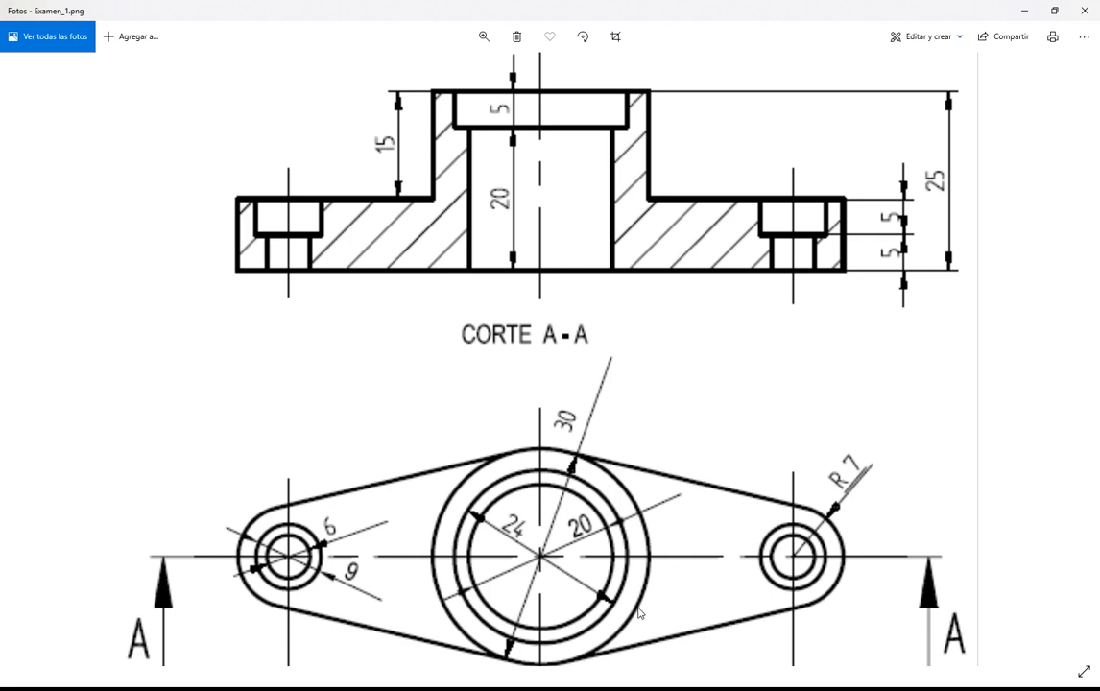
click(1025, 11)
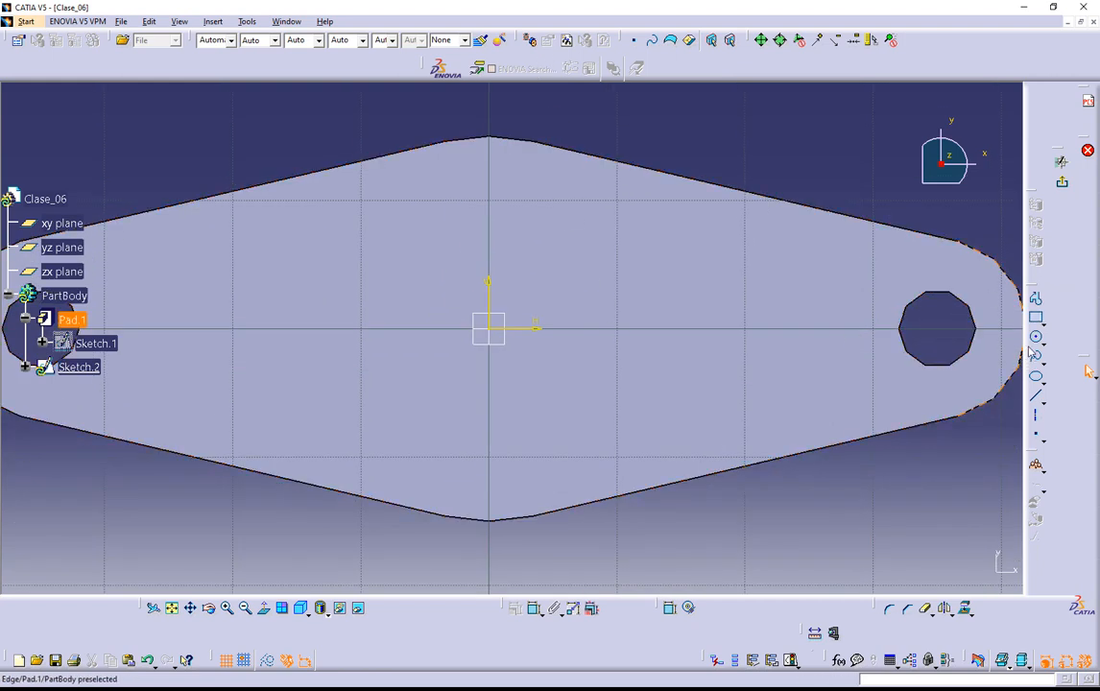
Draw a circle centred on the sketch origin, larger than the flange's central width.
click(1037, 338)
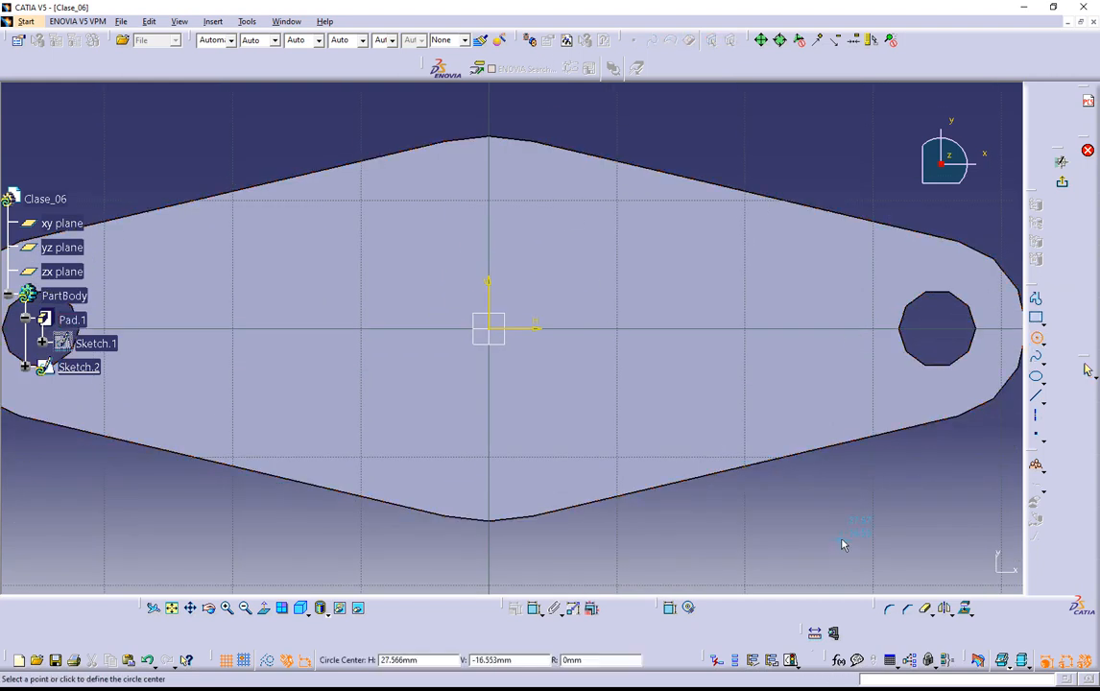
click(489, 329)
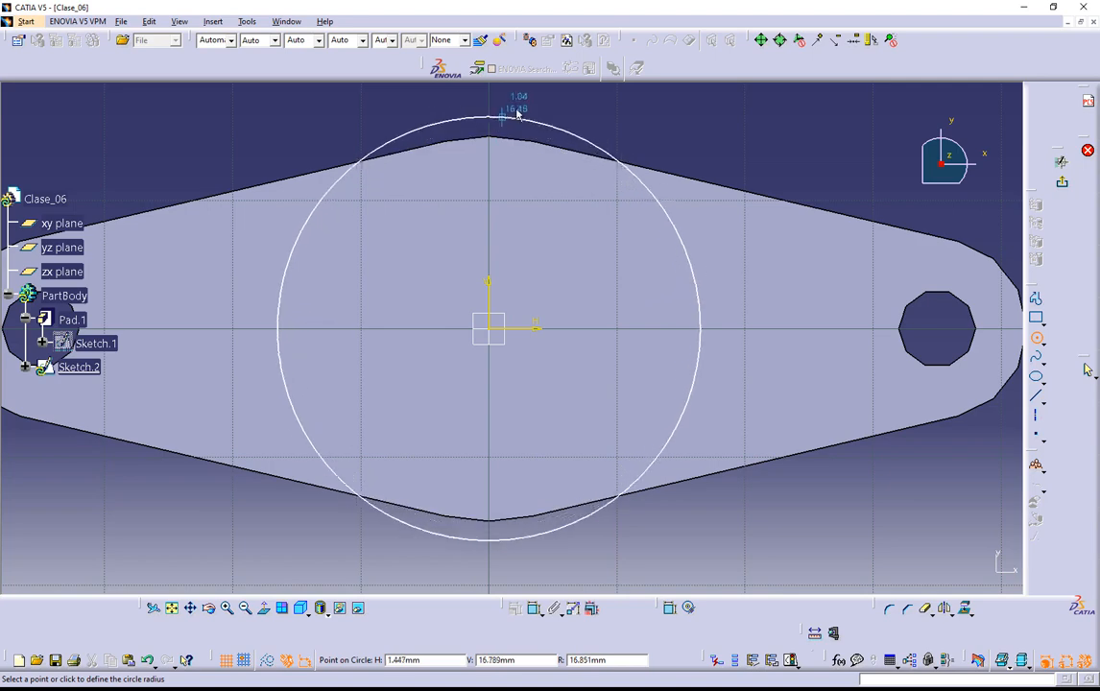
click(615, 107)
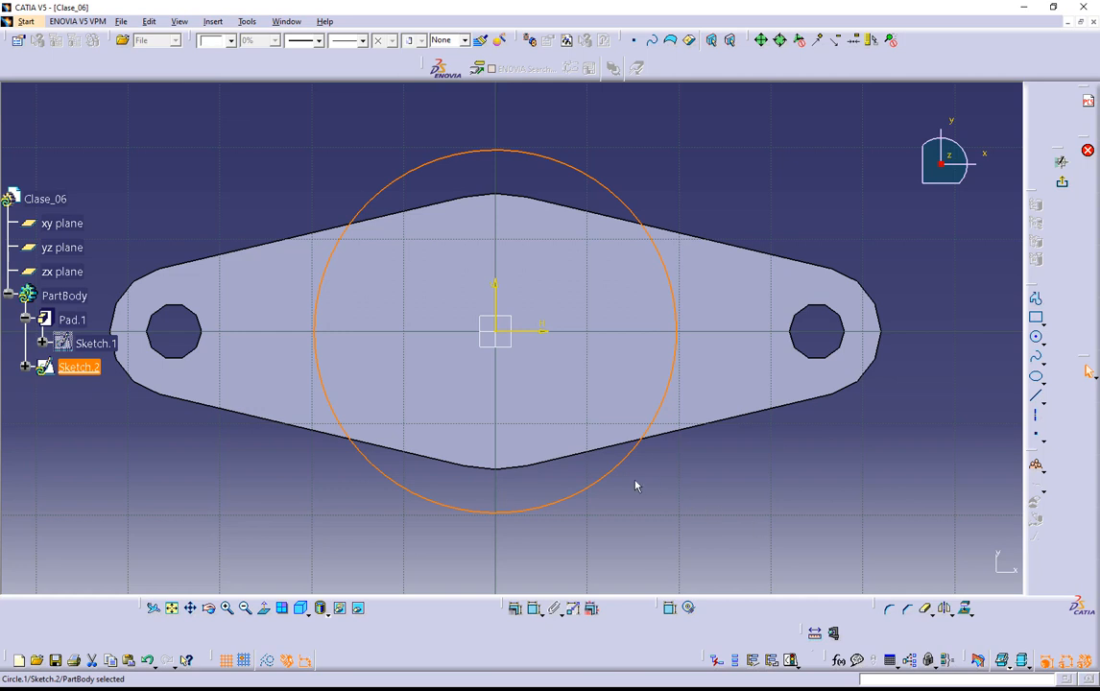
click(636, 559)
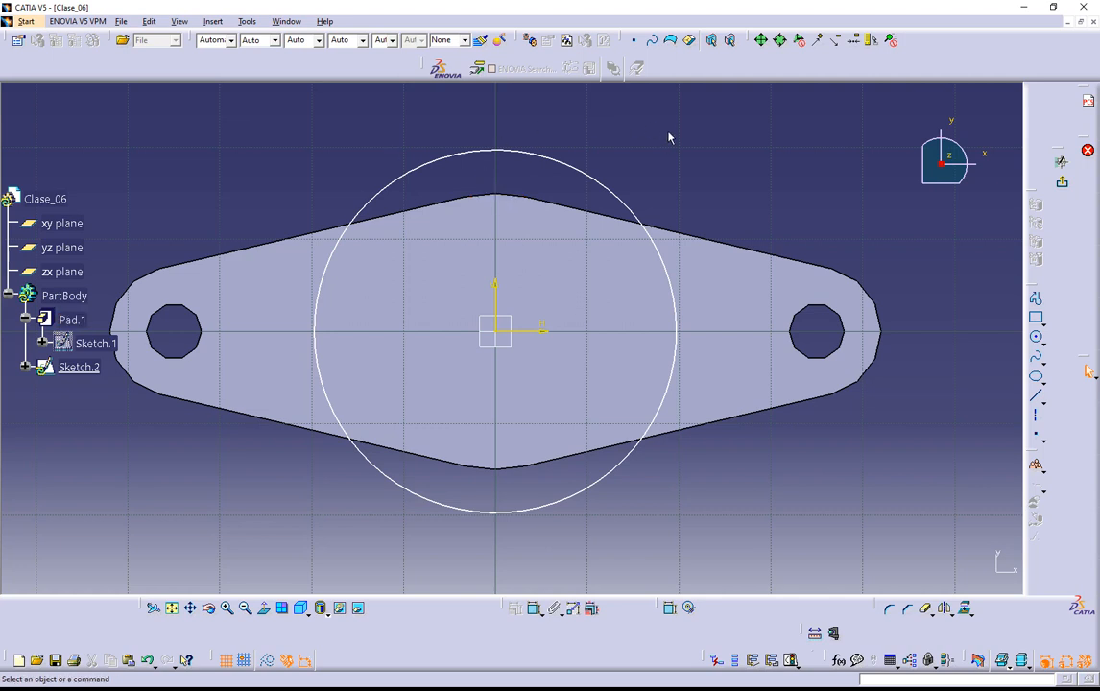
Constrain the circle to be coincident with the curved edge at the upper middle of the base flange.
click(468, 154)
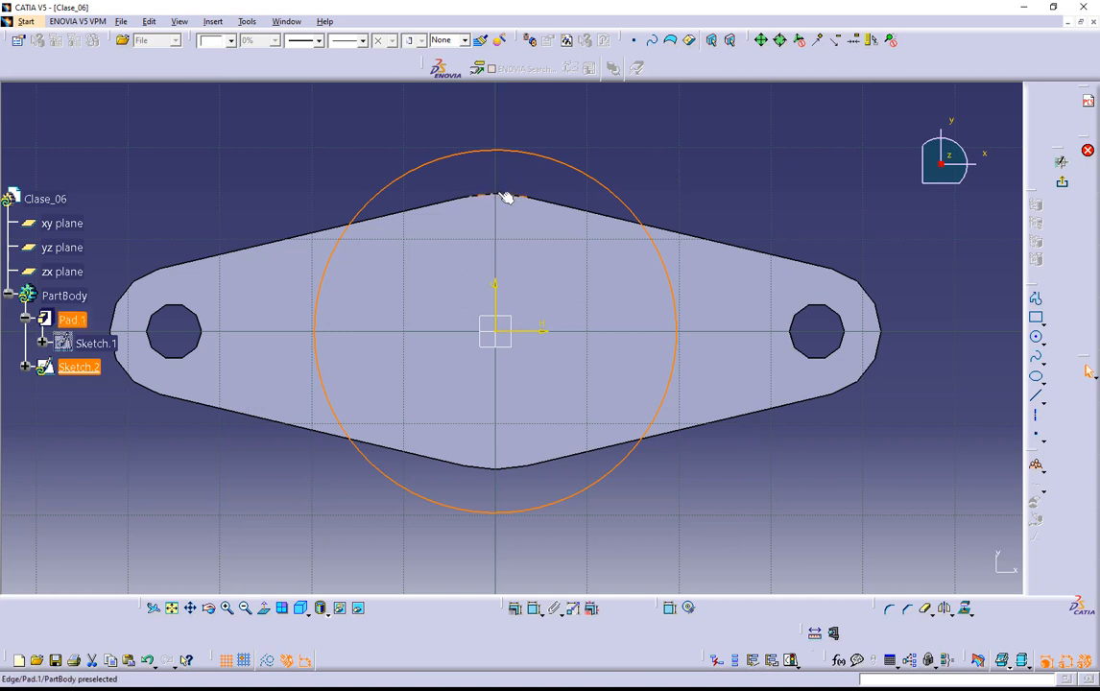
middle_drag(509, 238, 517, 96)
mouse_move(543, 221)
middle_down()
mouse_move(590, 435)
mouse_move(646, 586)
middle_up()
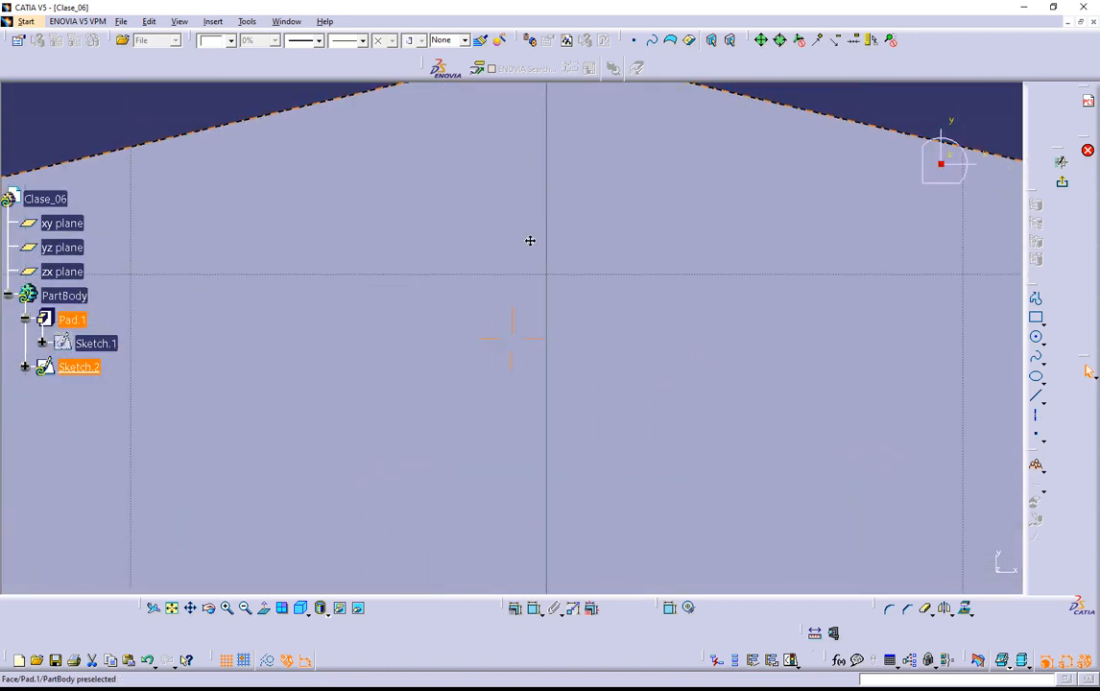
middle_drag(530, 162, 514, 435)
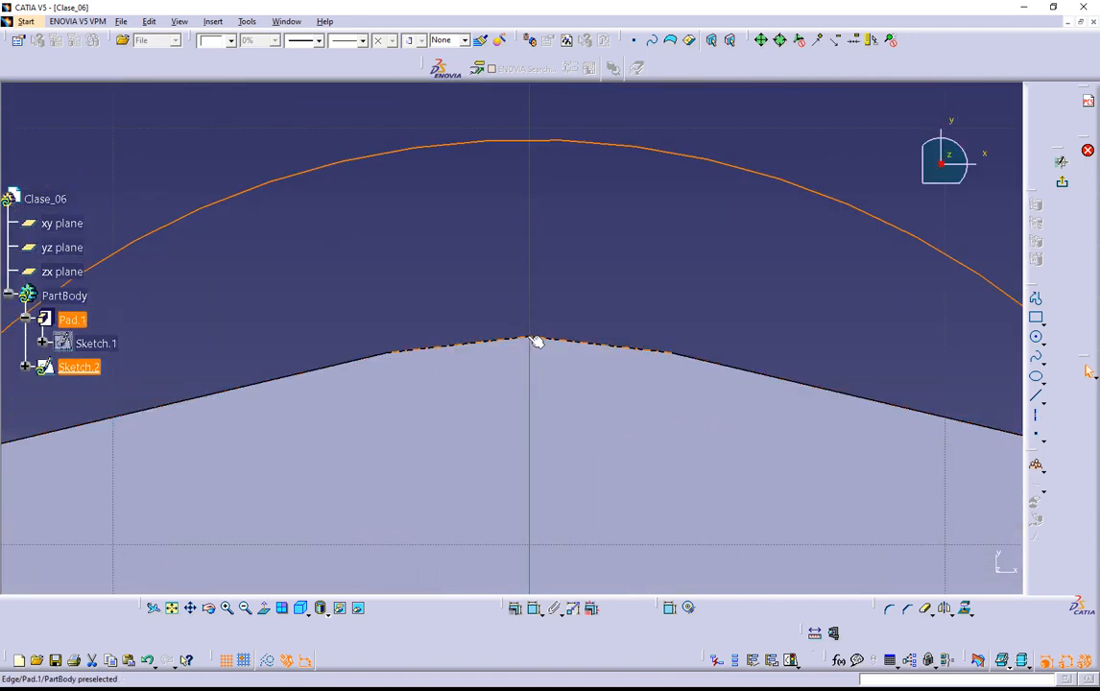
ctrl+click(661, 351)
ctrl+middle_drag(501, 221, 579, 342)
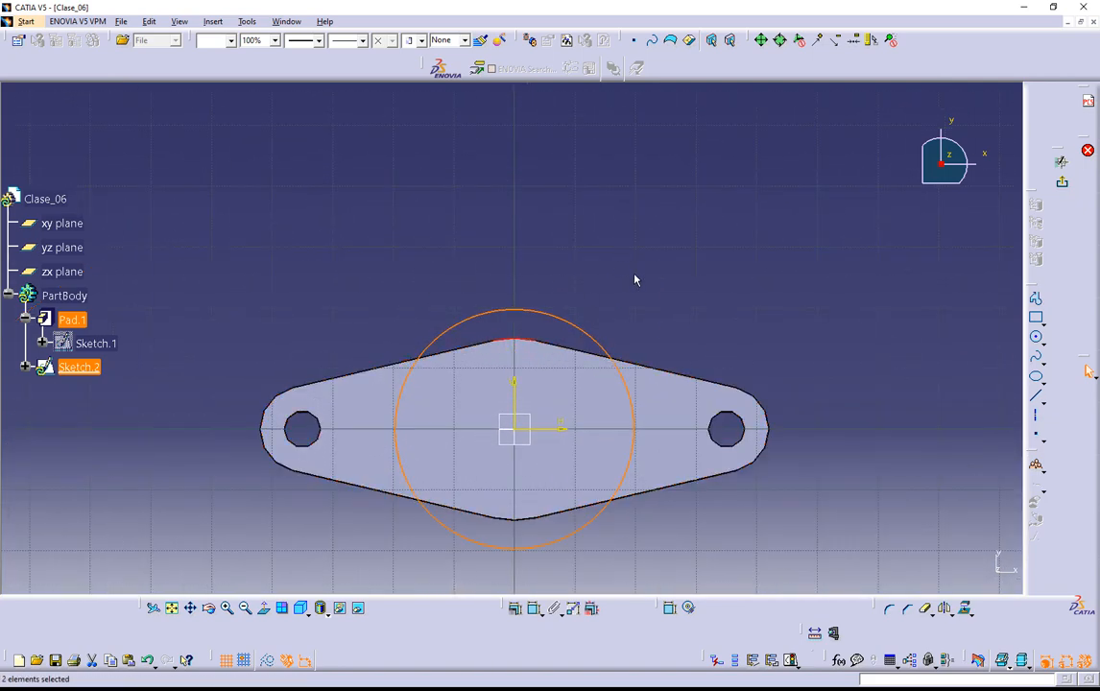
middle_drag(635, 298, 616, 193)
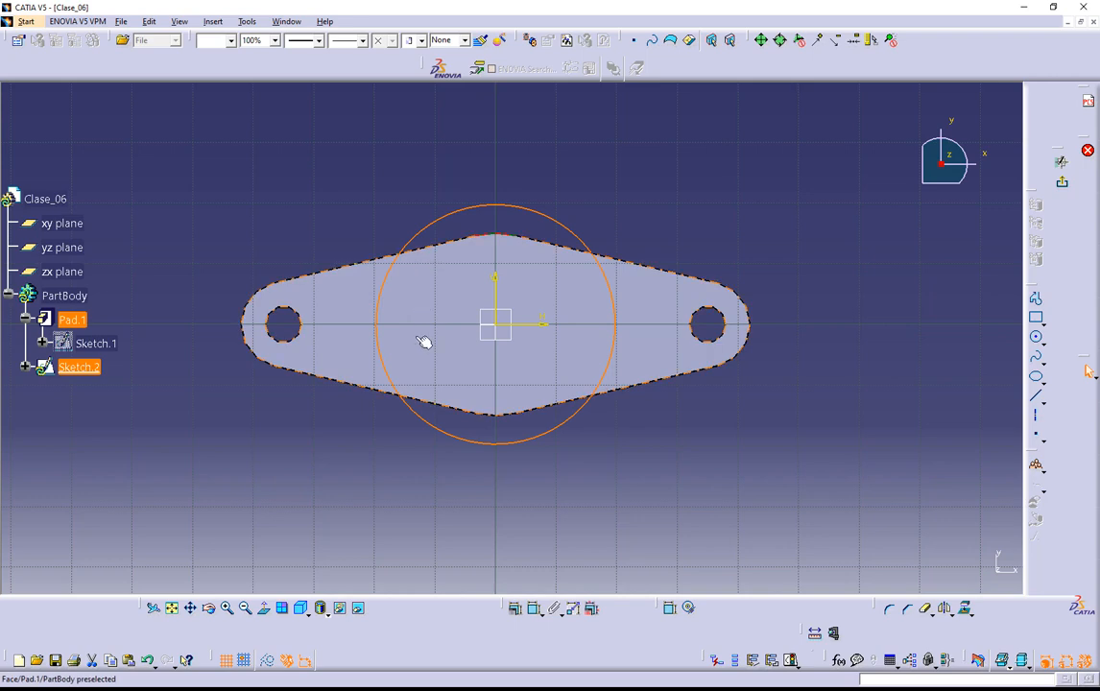
click(516, 611)
drag(608, 343, 749, 337)
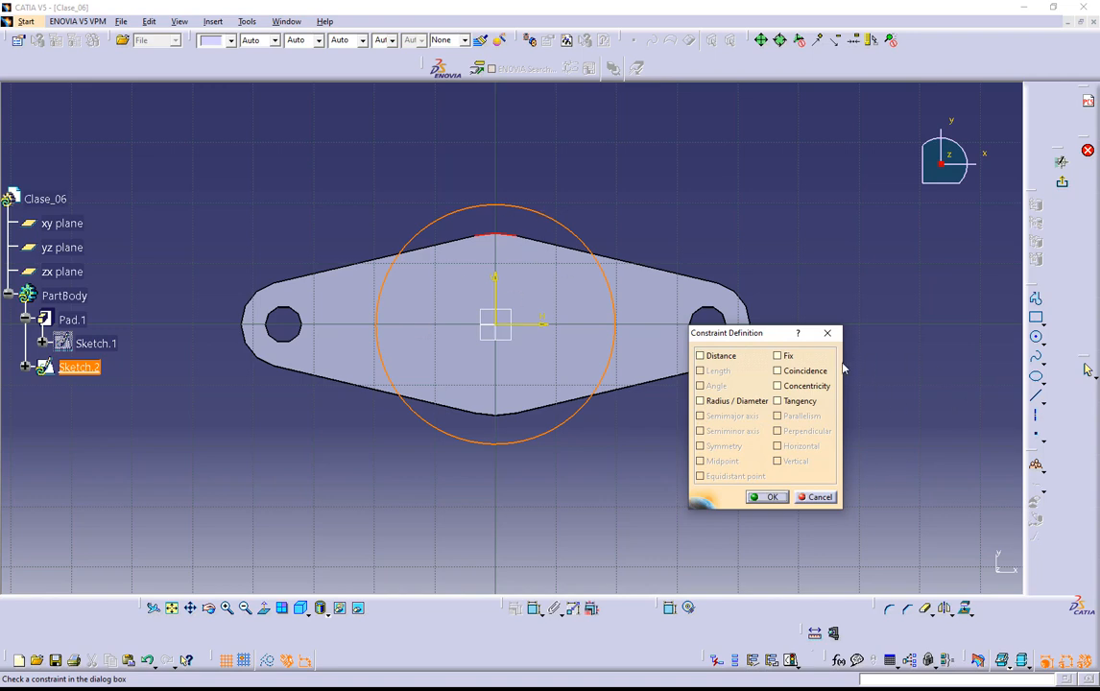
click(777, 371)
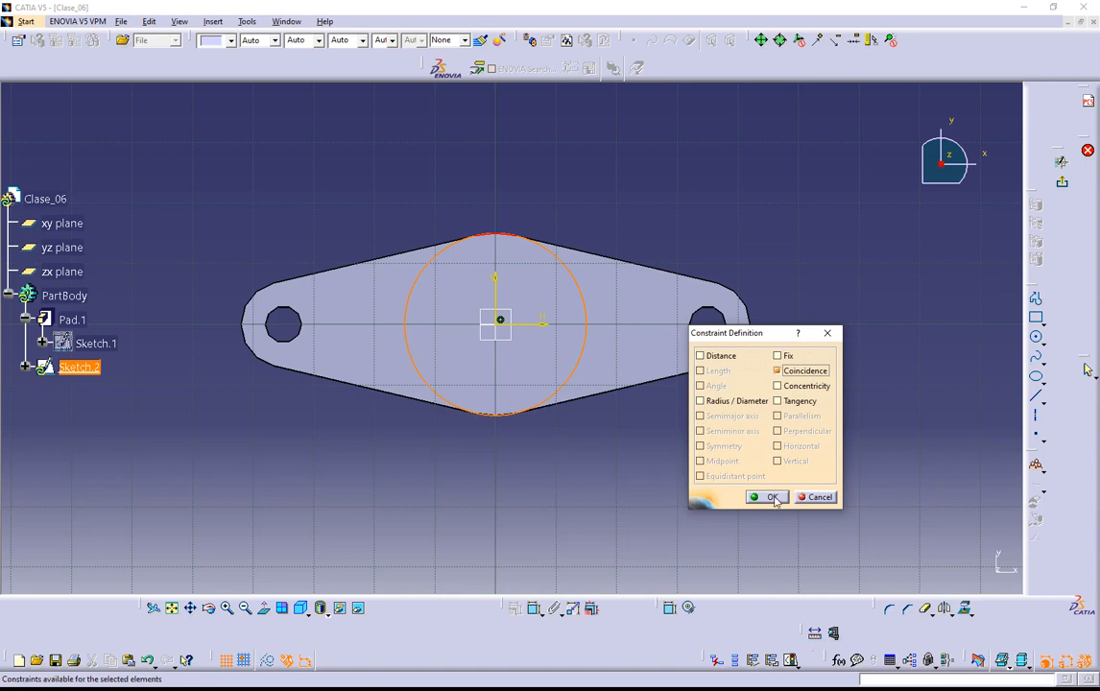
click(772, 497)
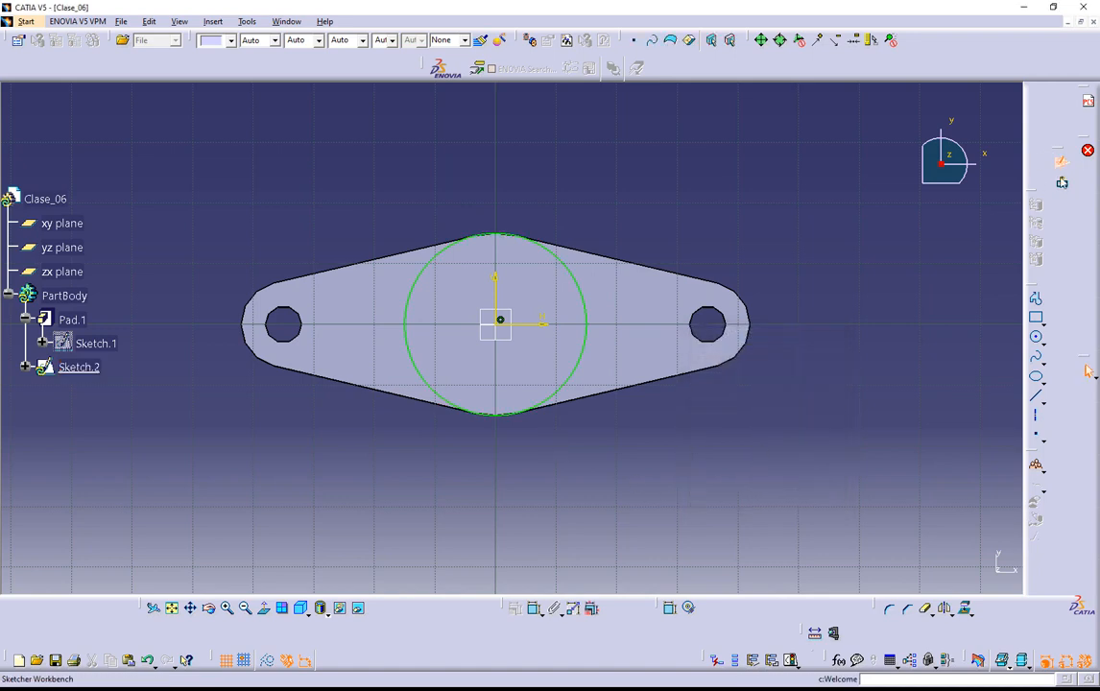
Exit the sketch and pad the central circle upward 15 mm to form the boss.
click(1060, 162)
middle_drag(652, 353, 523, 423)
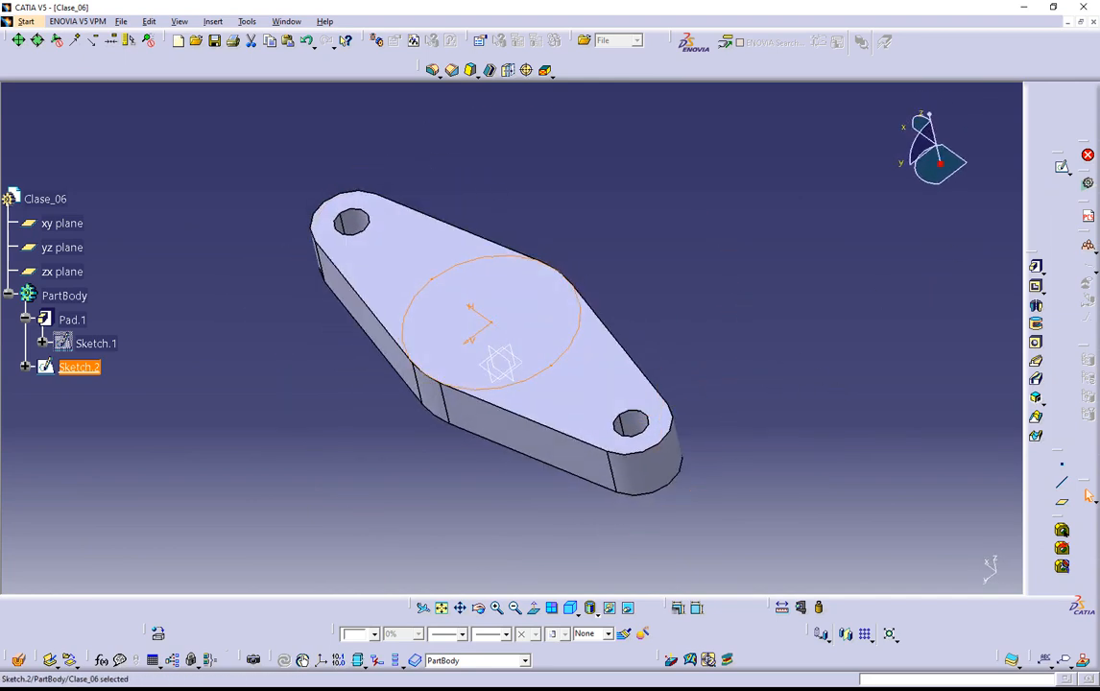
key(alt+Tab)
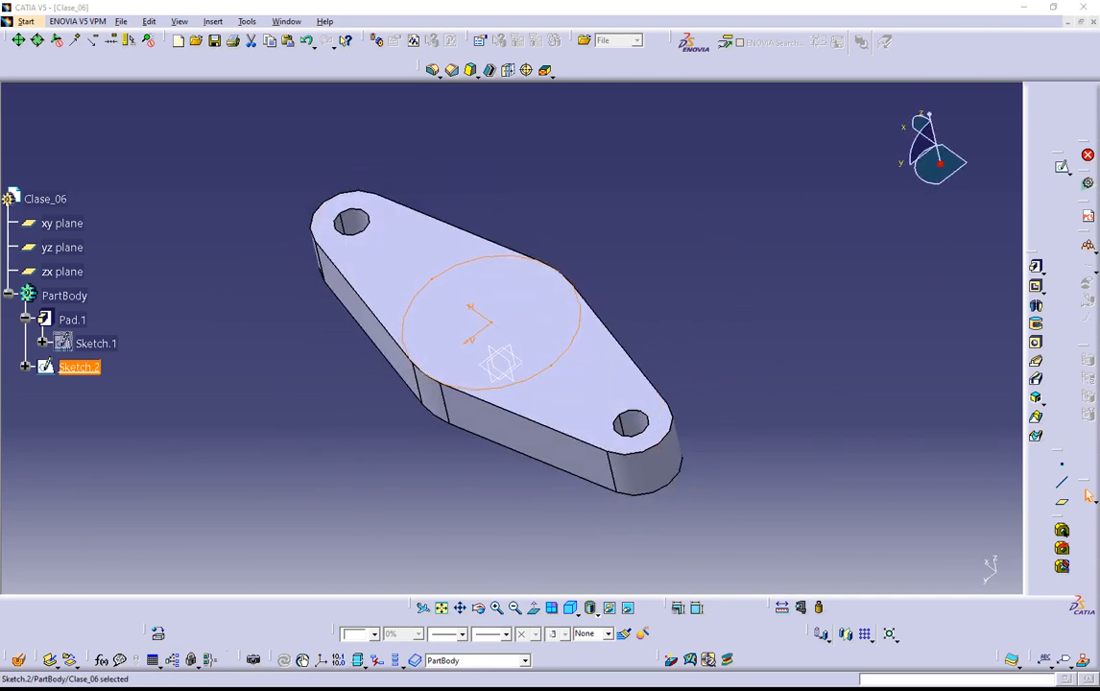
click(1024, 11)
click(1034, 269)
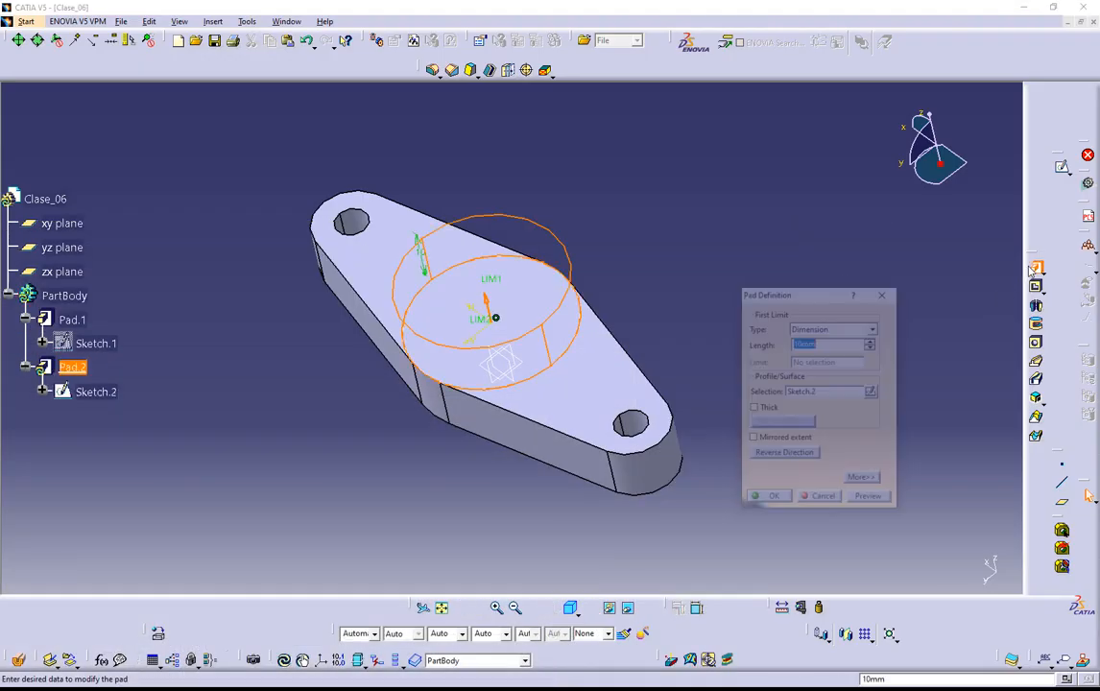
text(15)
key(Return)
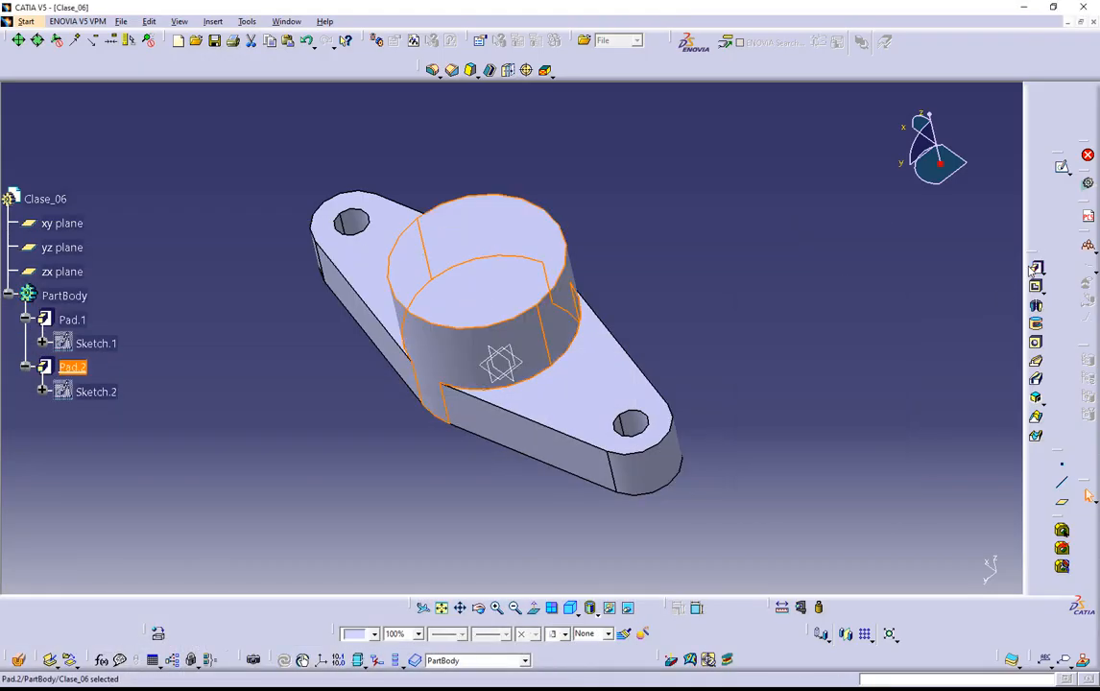
Start a sketch on the boss's top face and draw an origin-centred circle about 19.5 mm in diameter.
click(656, 302)
middle_drag(328, 503, 458, 464)
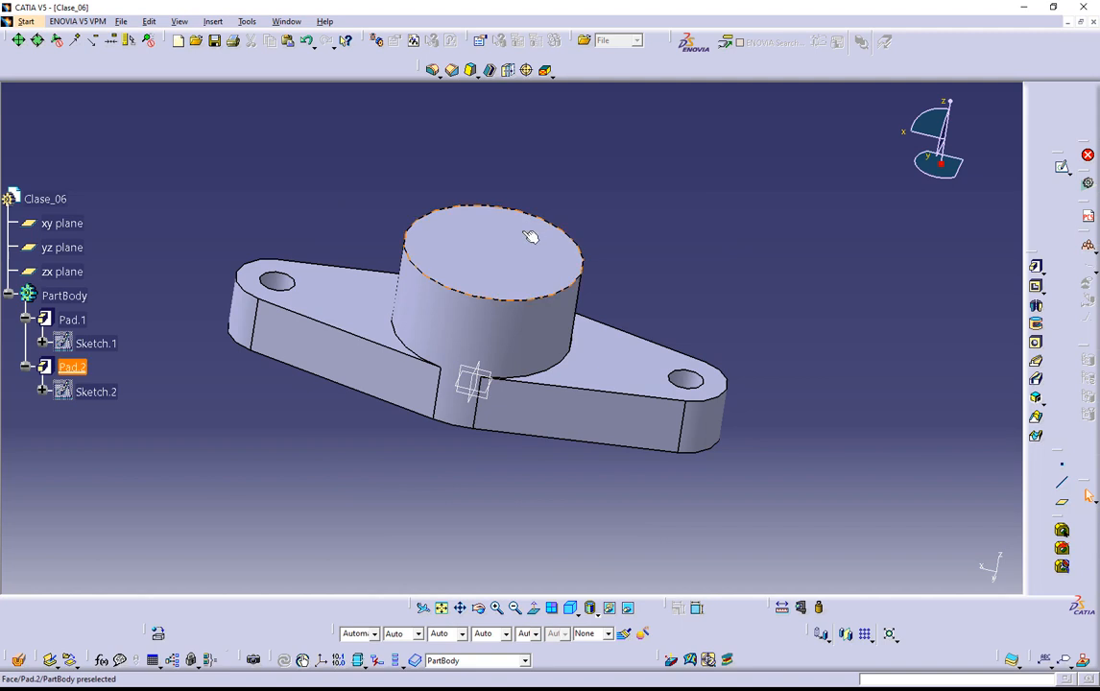
click(496, 257)
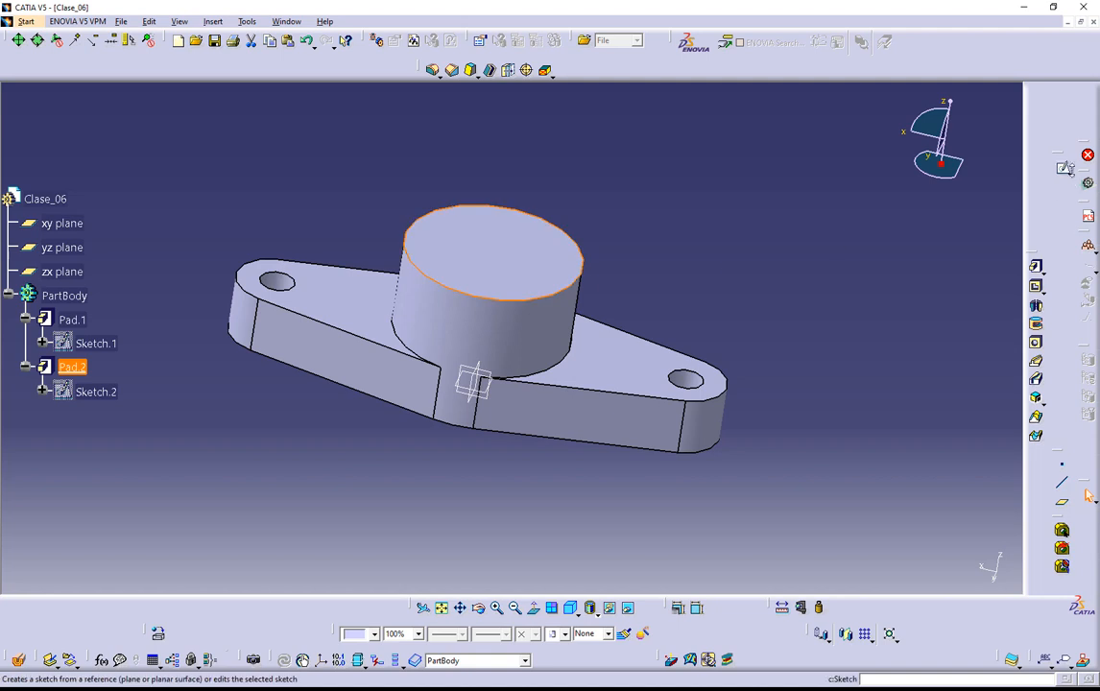
click(1063, 169)
middle_drag(714, 356, 658, 221)
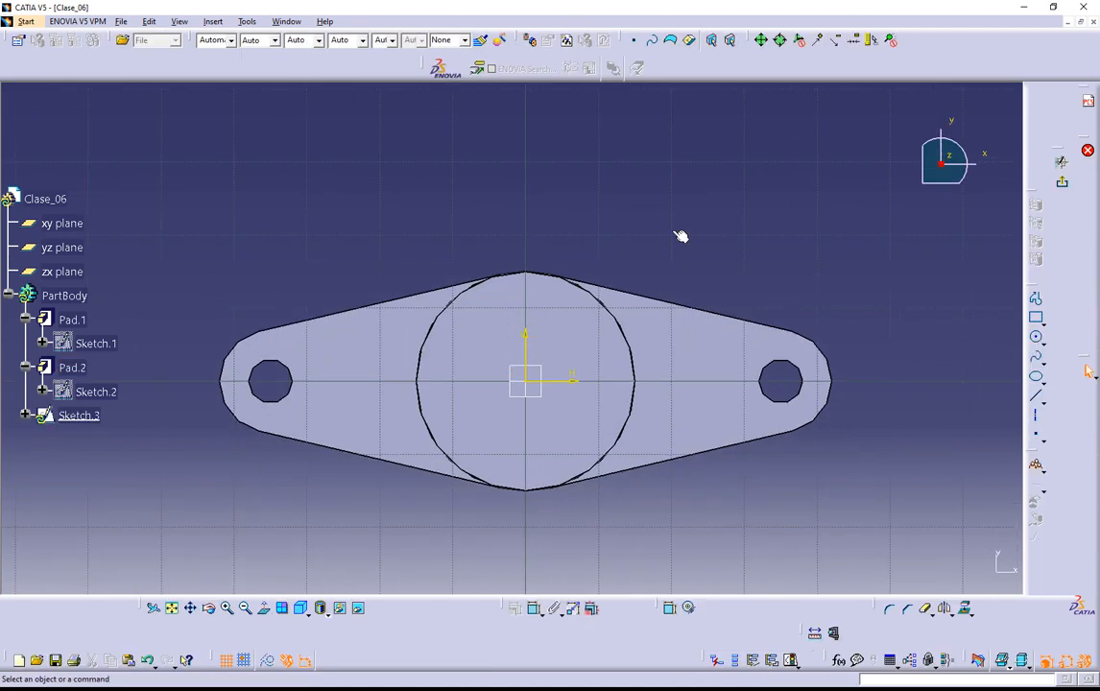
click(1036, 337)
click(525, 381)
click(537, 311)
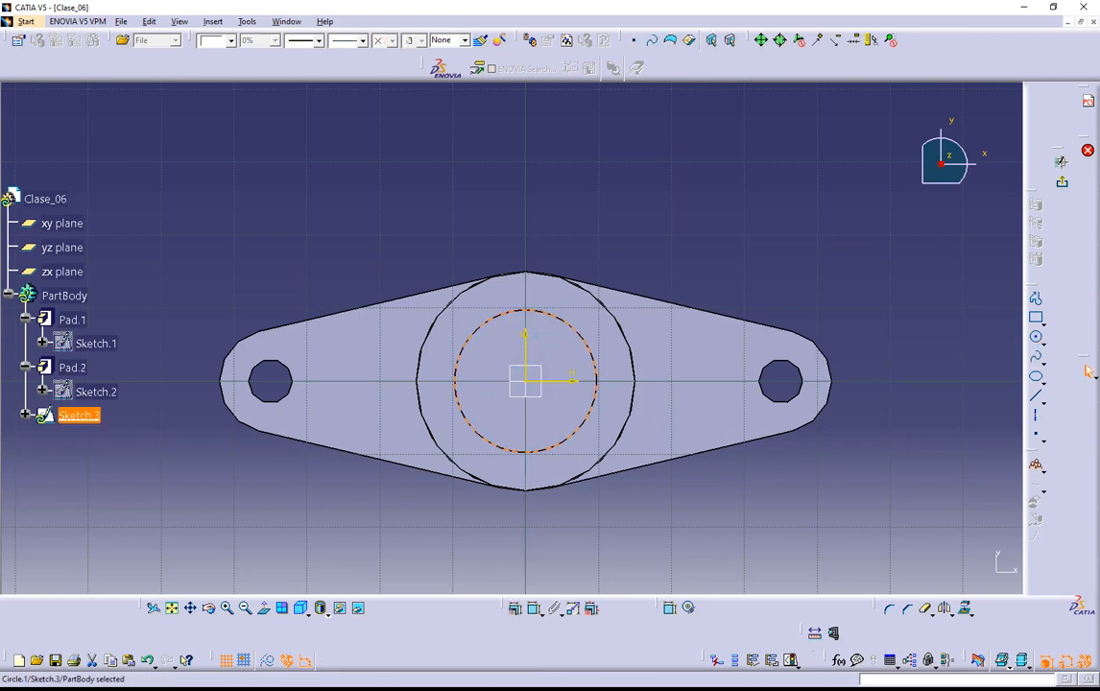
Check the bore diameter in Examen_1.png and dimension the new circle on the boss to a 20 mm diameter.
key(alt+Tab)
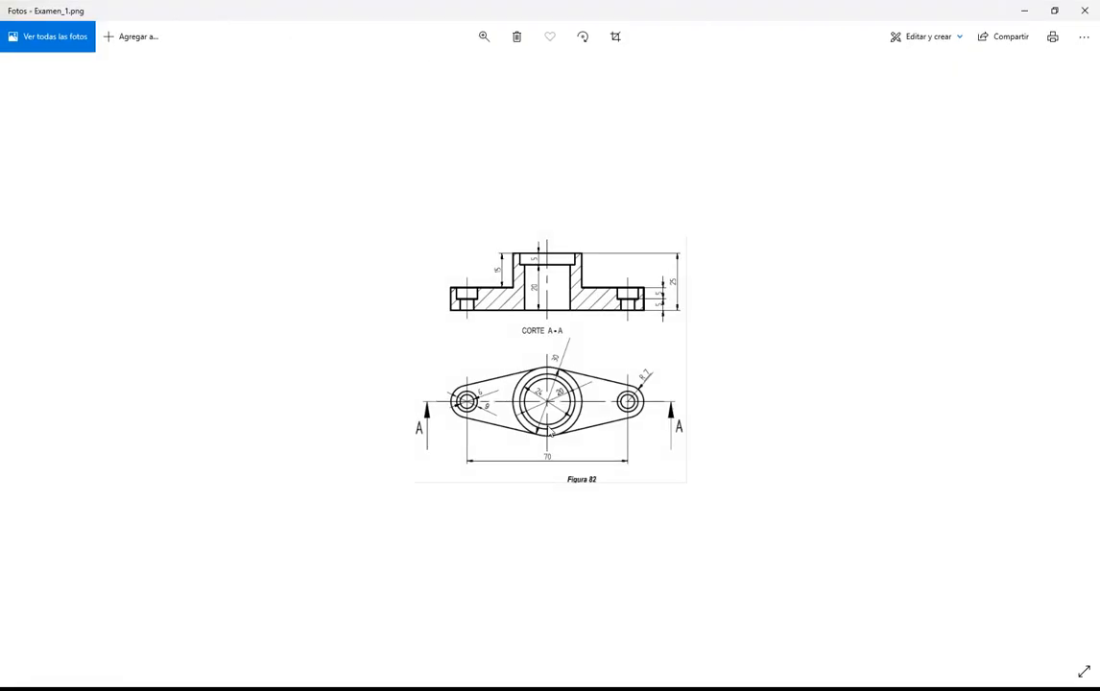
scroll(557, 389, up, 5)
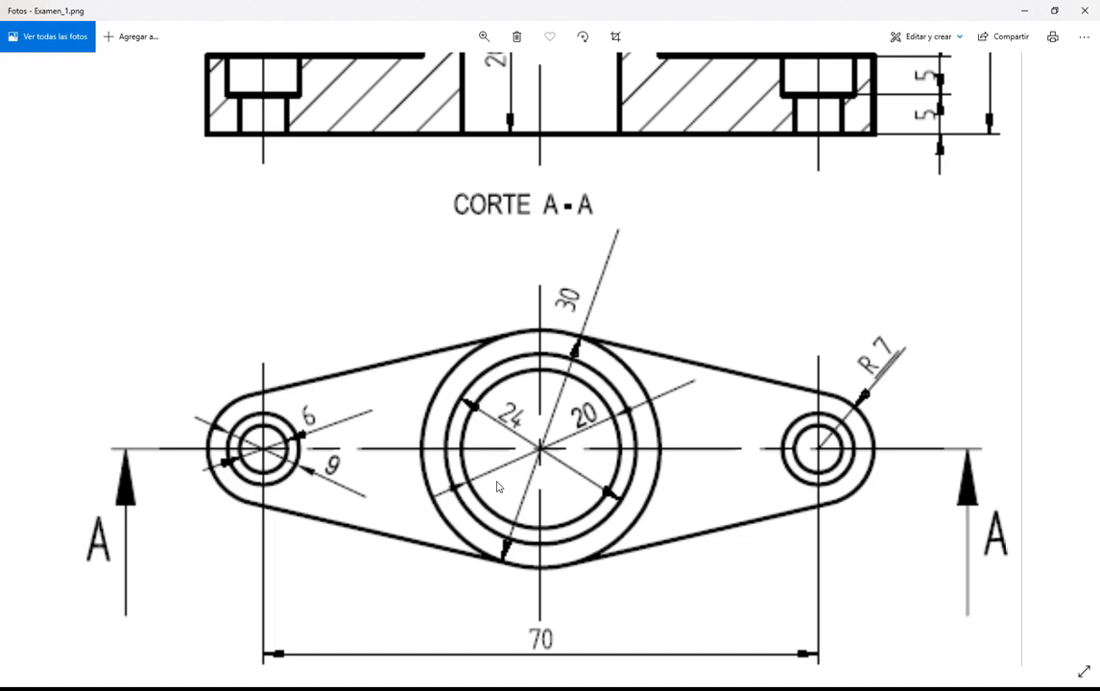
mouse_move(524, 218)
mouse_down()
mouse_move(524, 456)
mouse_move(568, 171)
mouse_move(559, 169)
mouse_up()
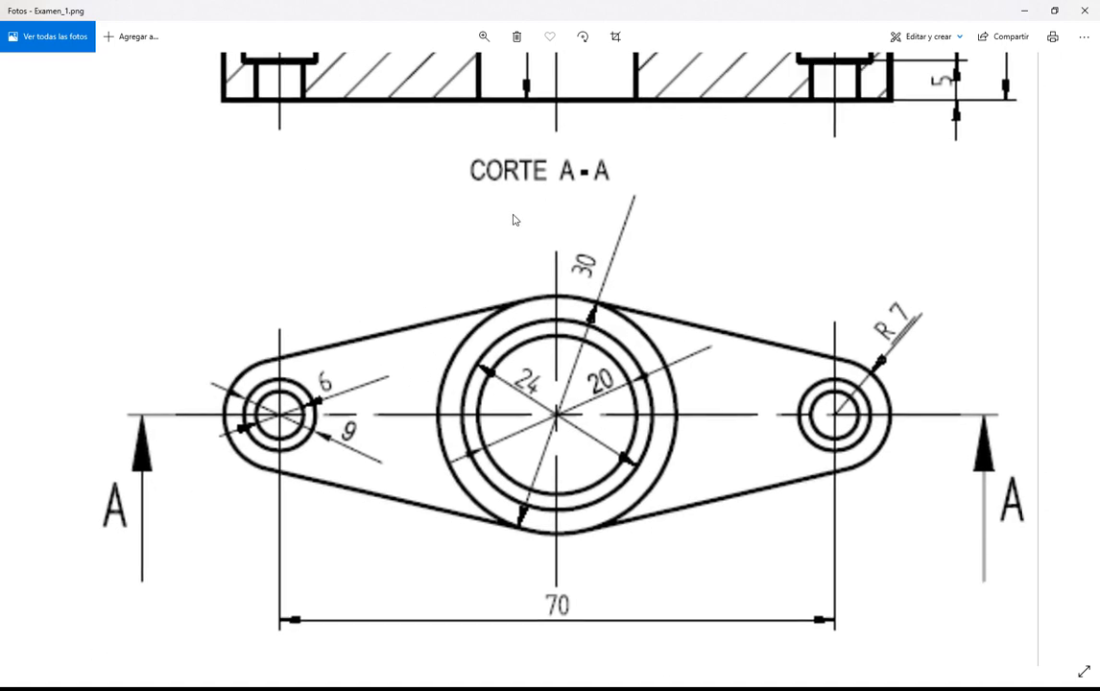
mouse_move(476, 303)
mouse_down()
mouse_move(444, 484)
mouse_move(477, 281)
mouse_up()
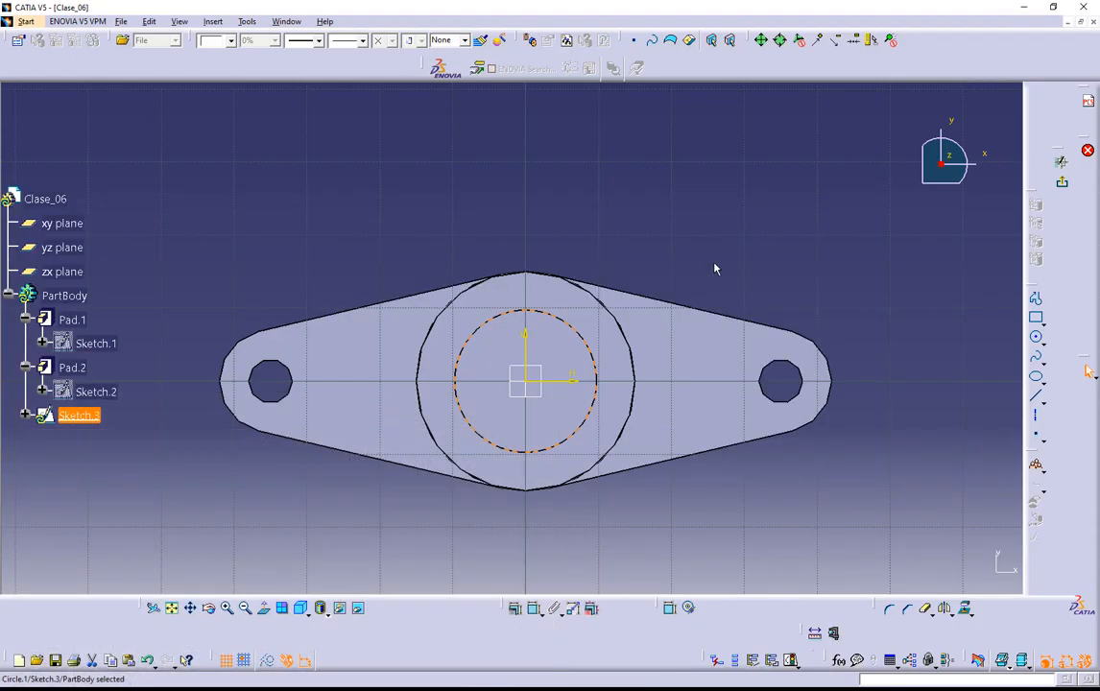
click(1023, 10)
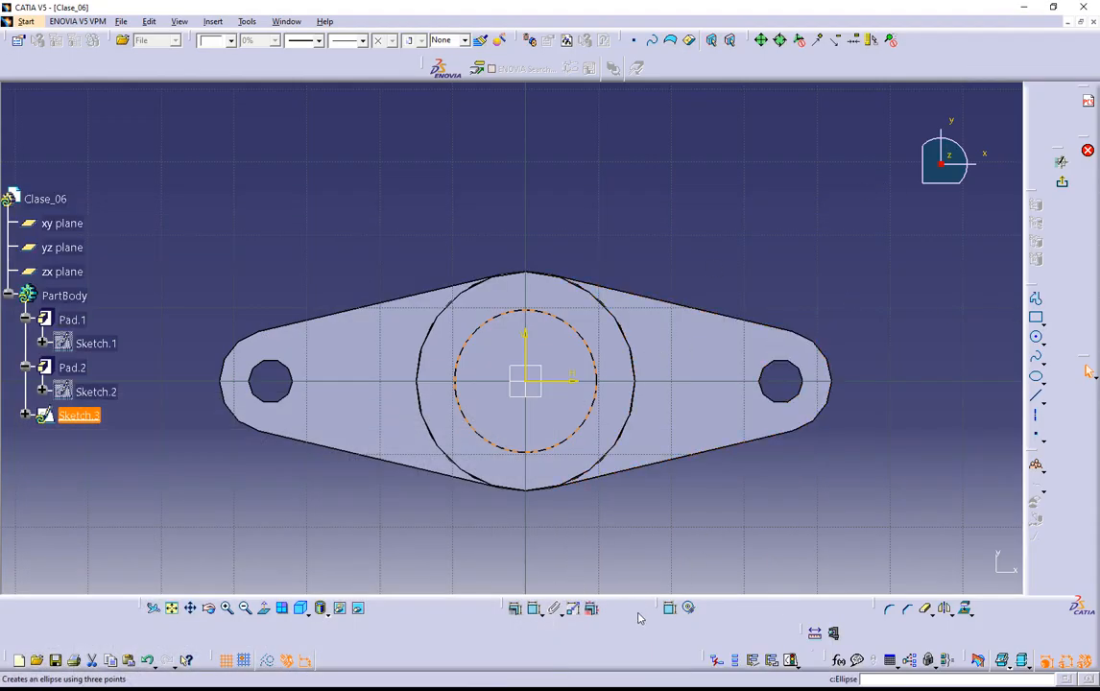
click(530, 610)
click(630, 173)
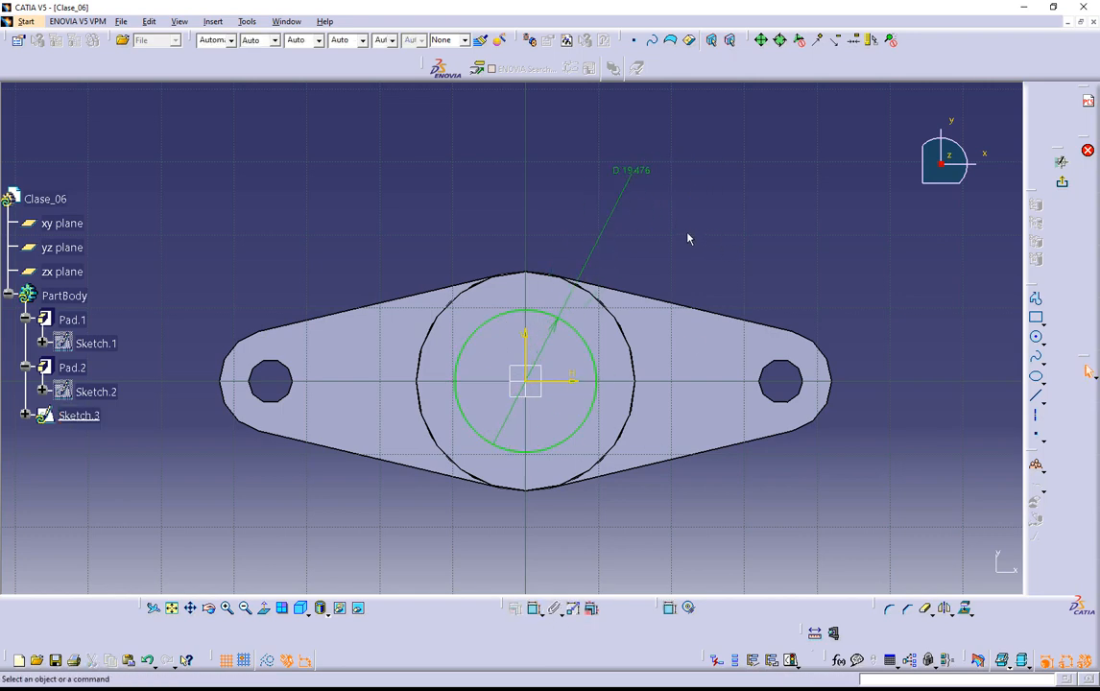
double_click(636, 170)
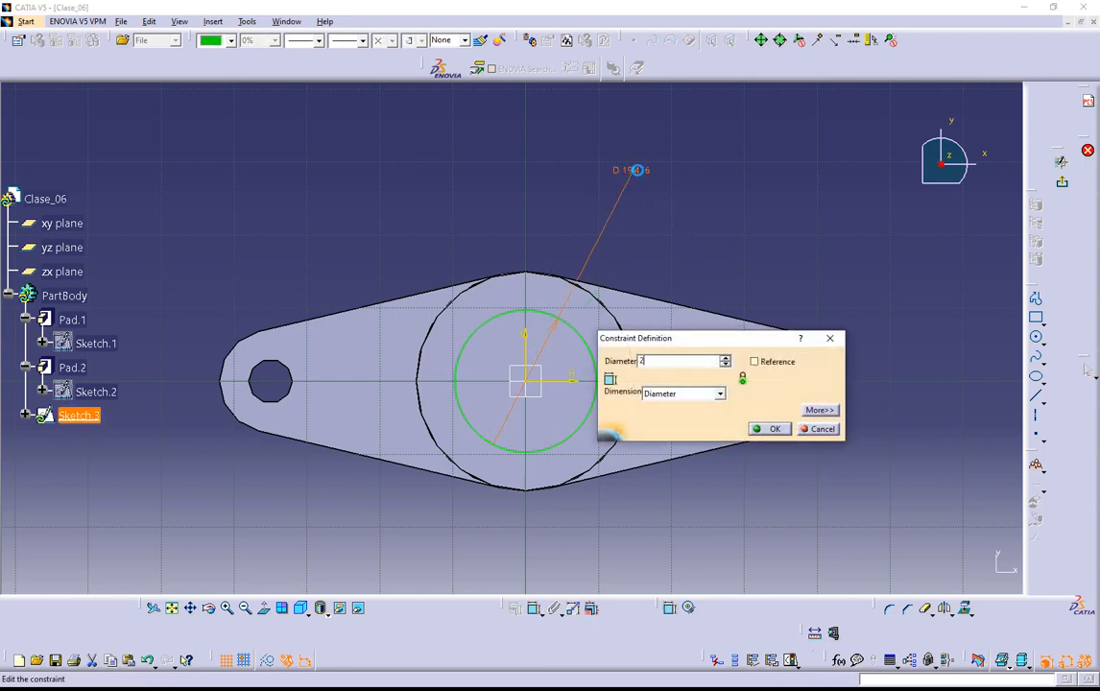
text(20)
key(Return)
Exit the sketch and pocket the 20 mm circle through the boss and base flange with the Up to last limit.
click(1061, 161)
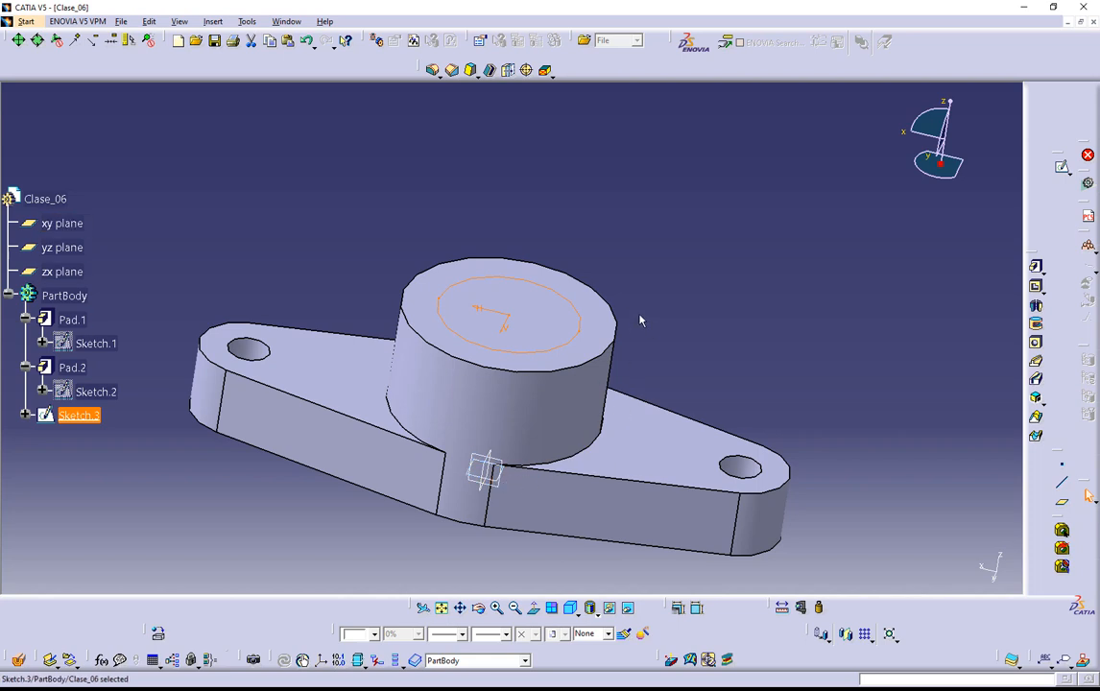
click(1037, 288)
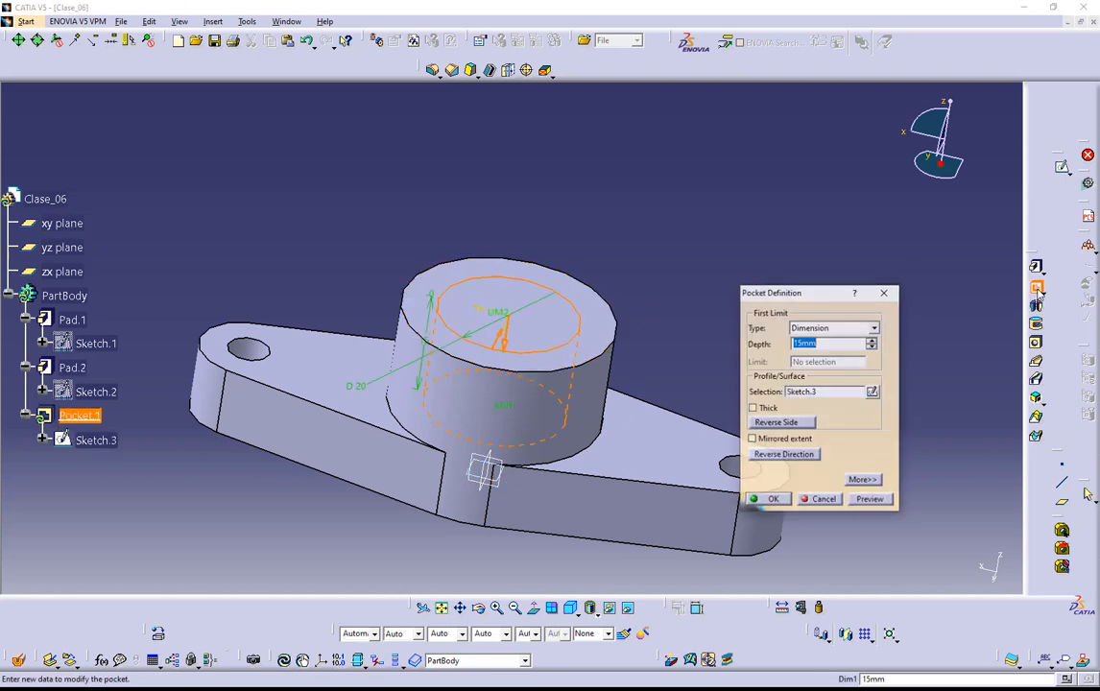
middle_drag(593, 407, 451, 377)
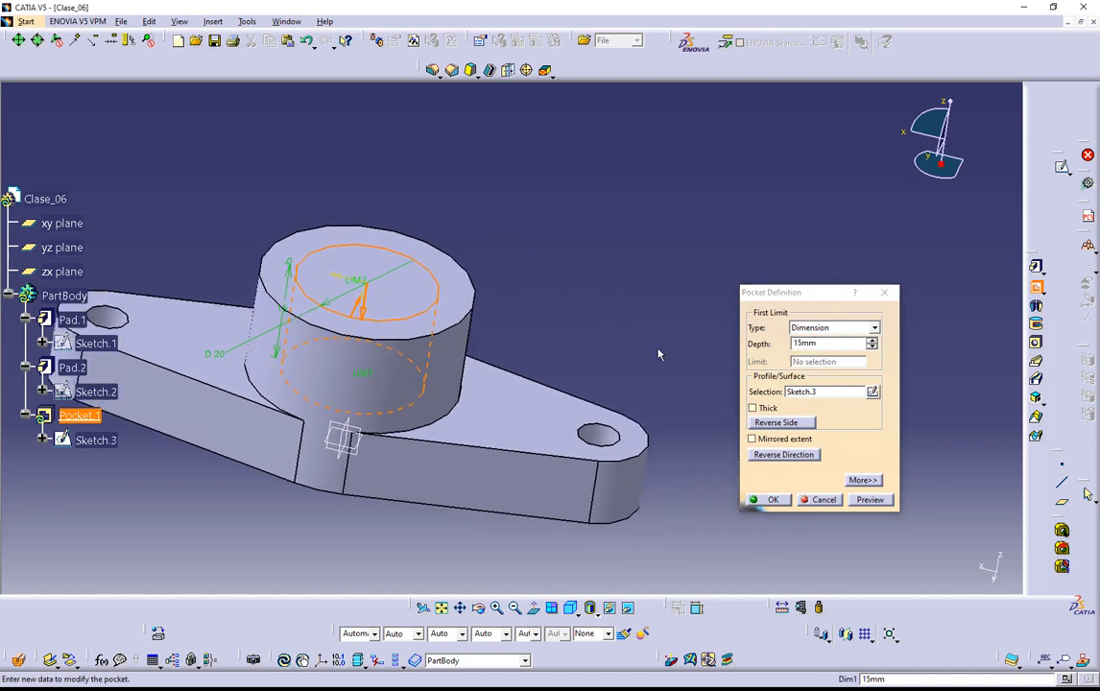
click(745, 308)
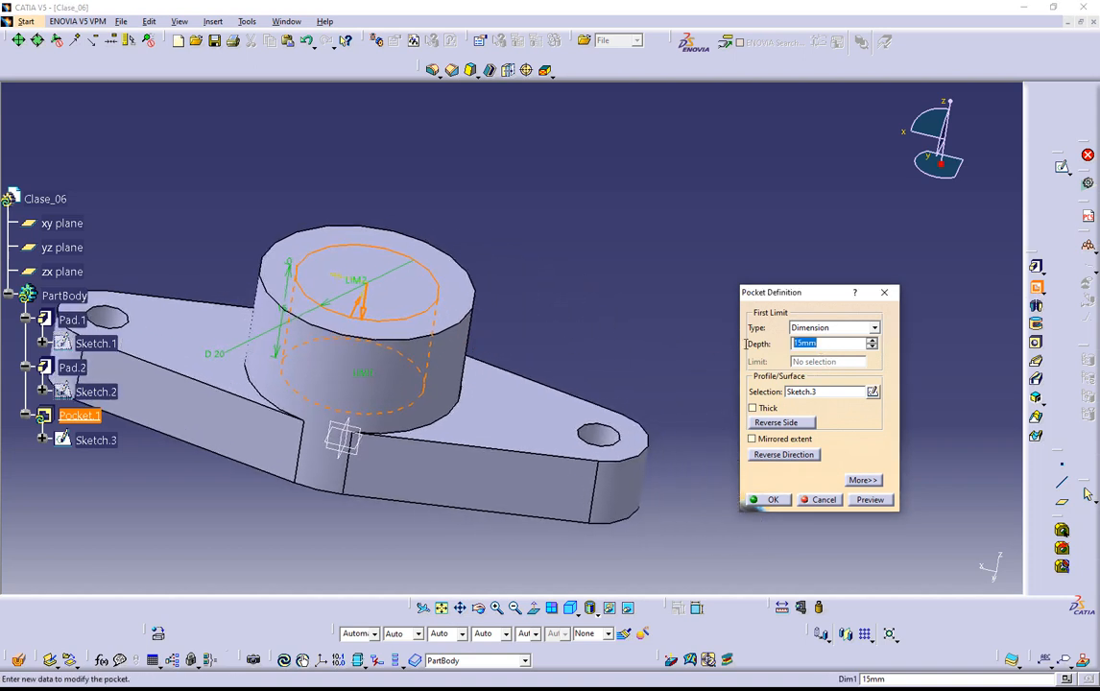
click(875, 328)
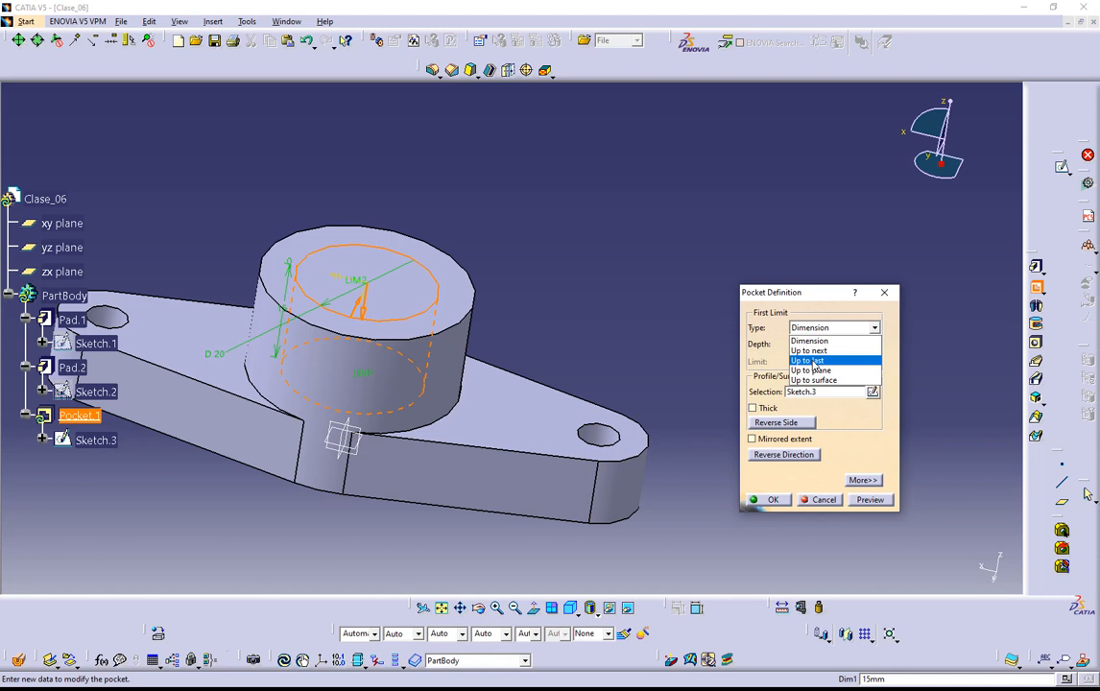
click(813, 361)
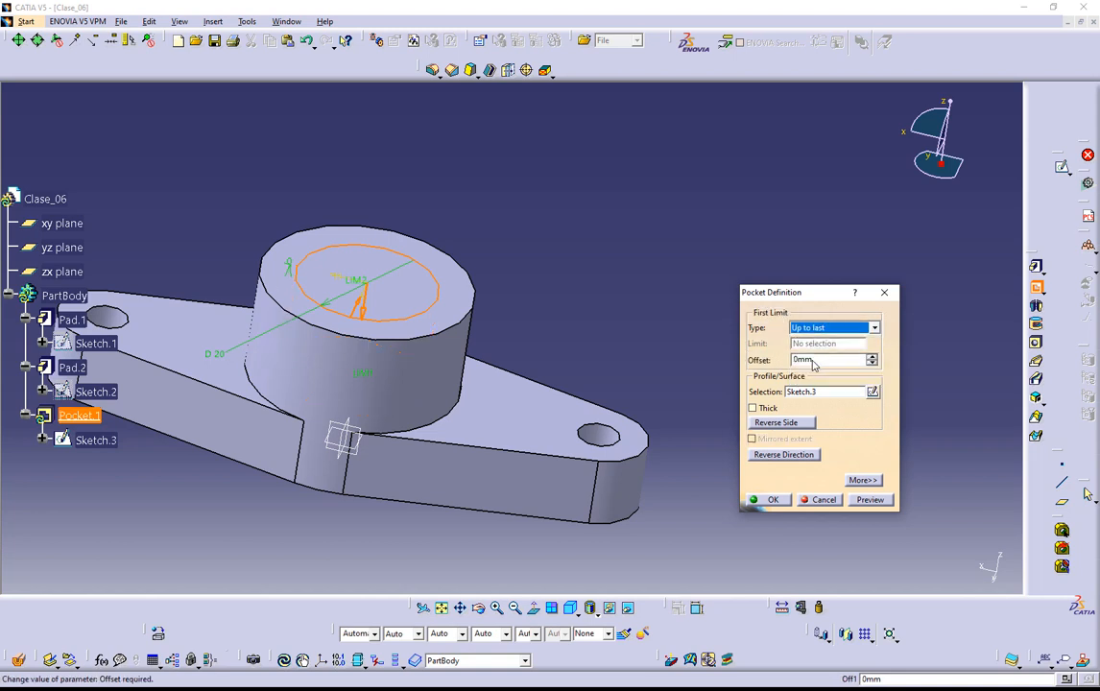
middle_drag(435, 509, 481, 344)
middle_drag(694, 299, 511, 336)
middle_drag(606, 243, 523, 374)
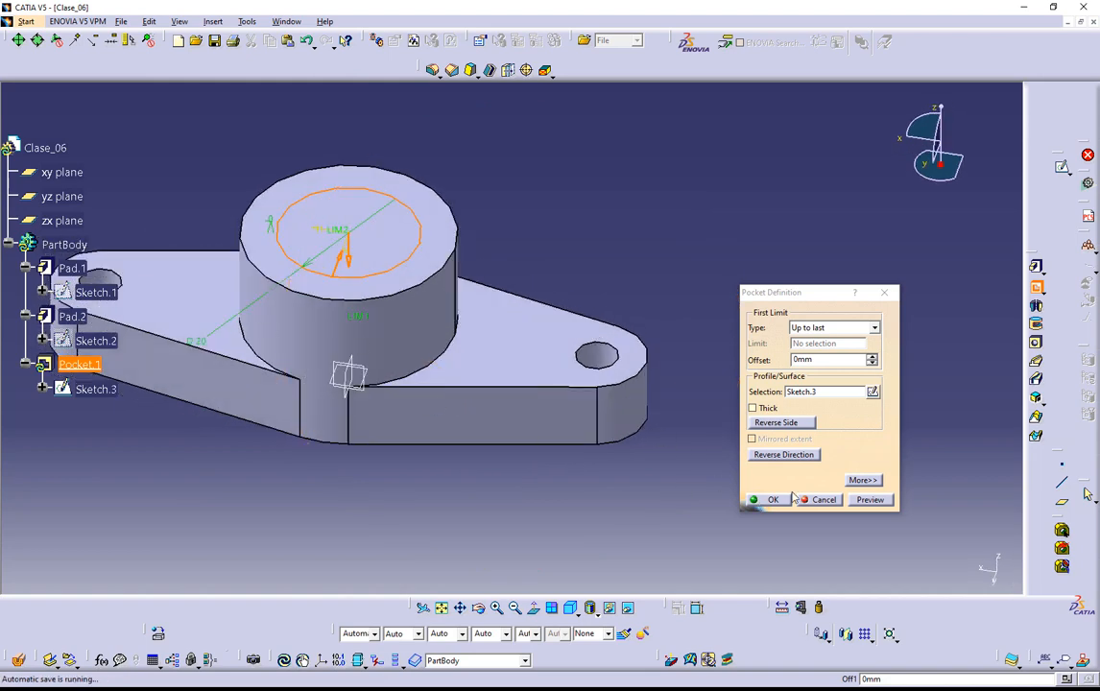
click(767, 500)
middle_drag(675, 290, 392, 492)
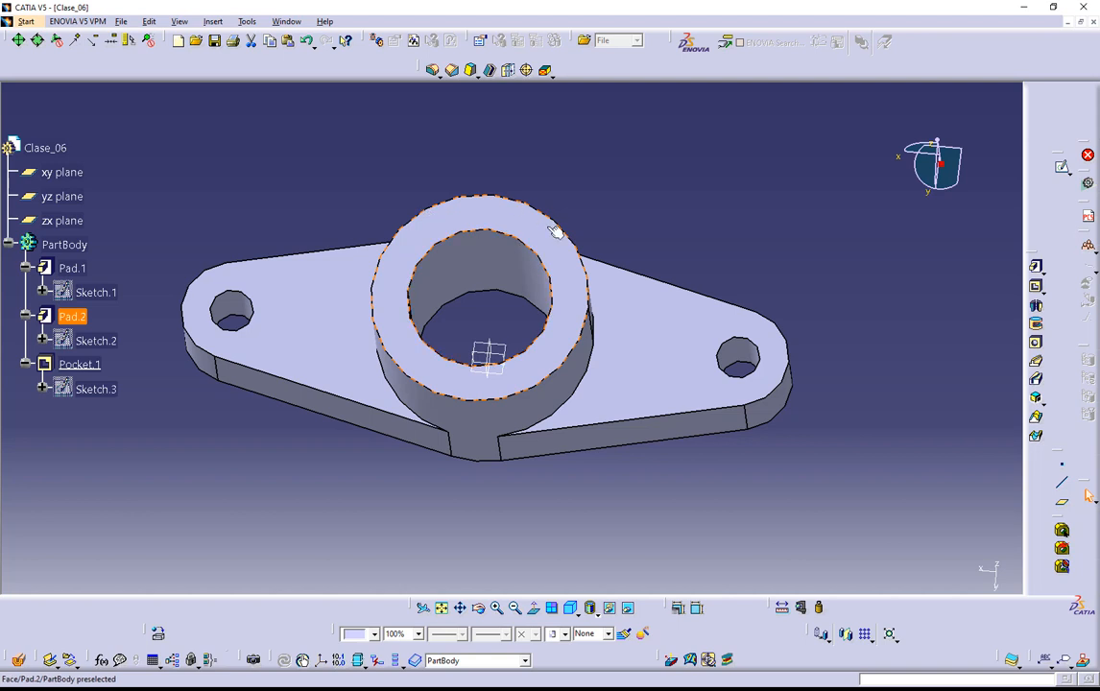
Start a sketch on the boss's top face and draw an origin-centred circle between the bore and the boss's outer edge.
middle_drag(474, 406, 364, 219)
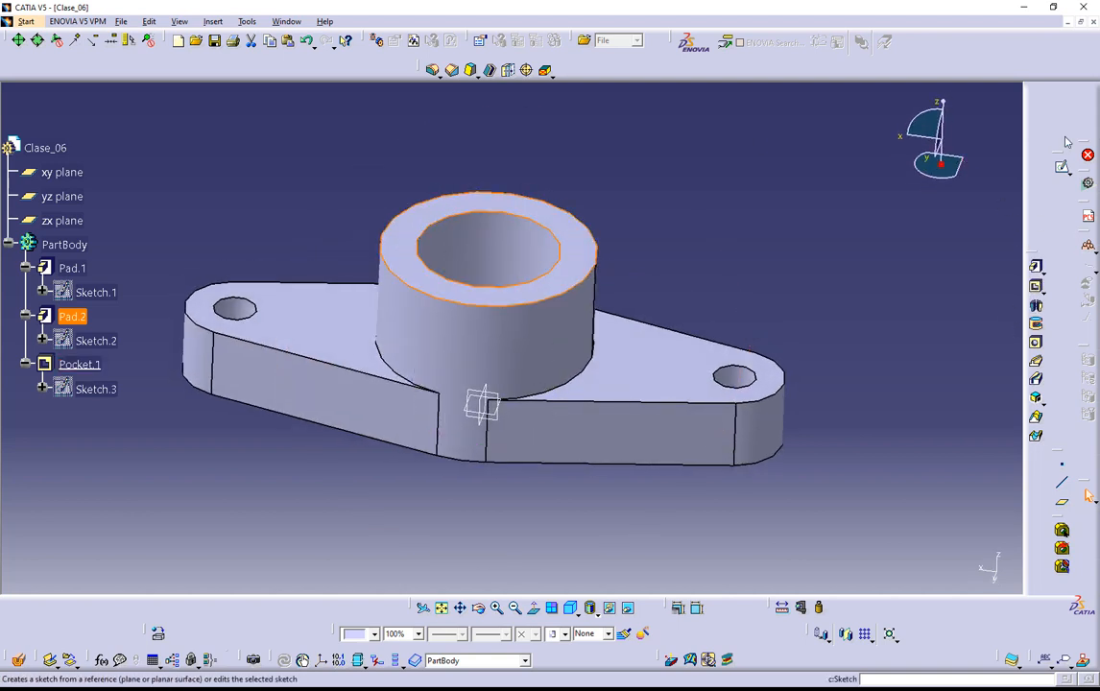
click(1060, 166)
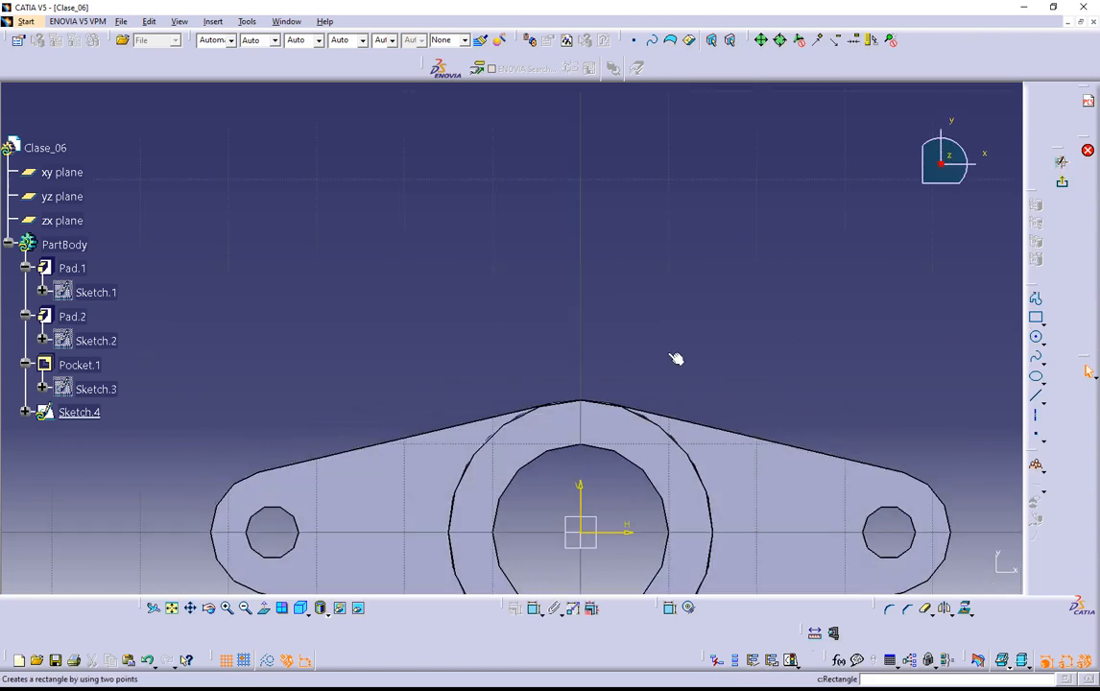
click(1036, 337)
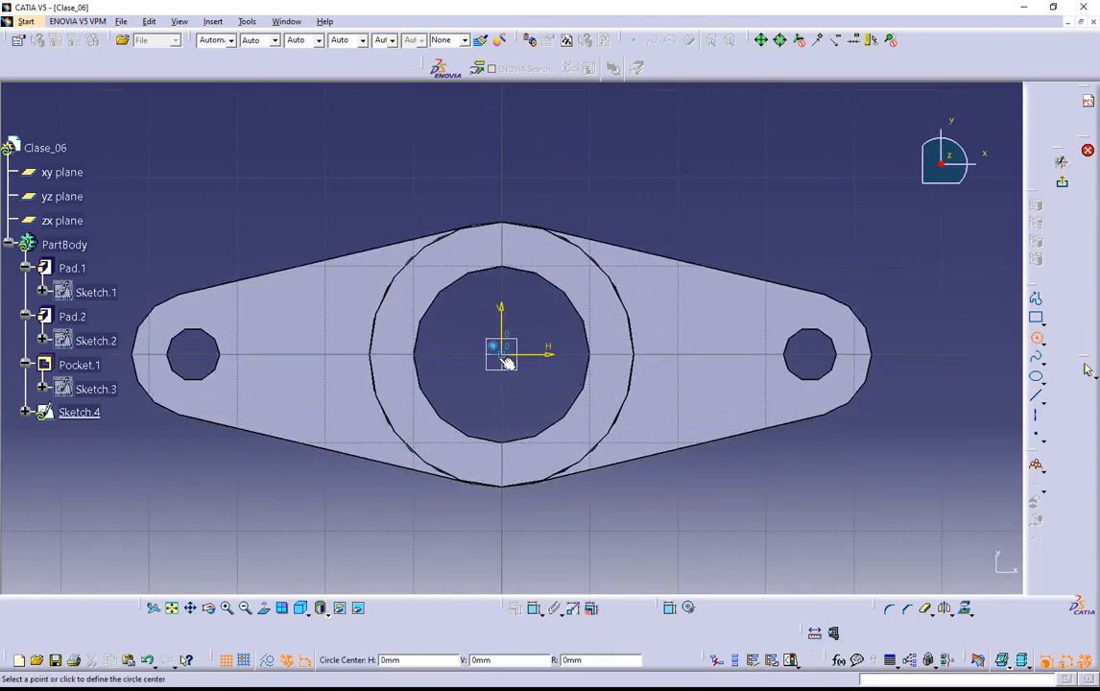
click(501, 355)
click(543, 242)
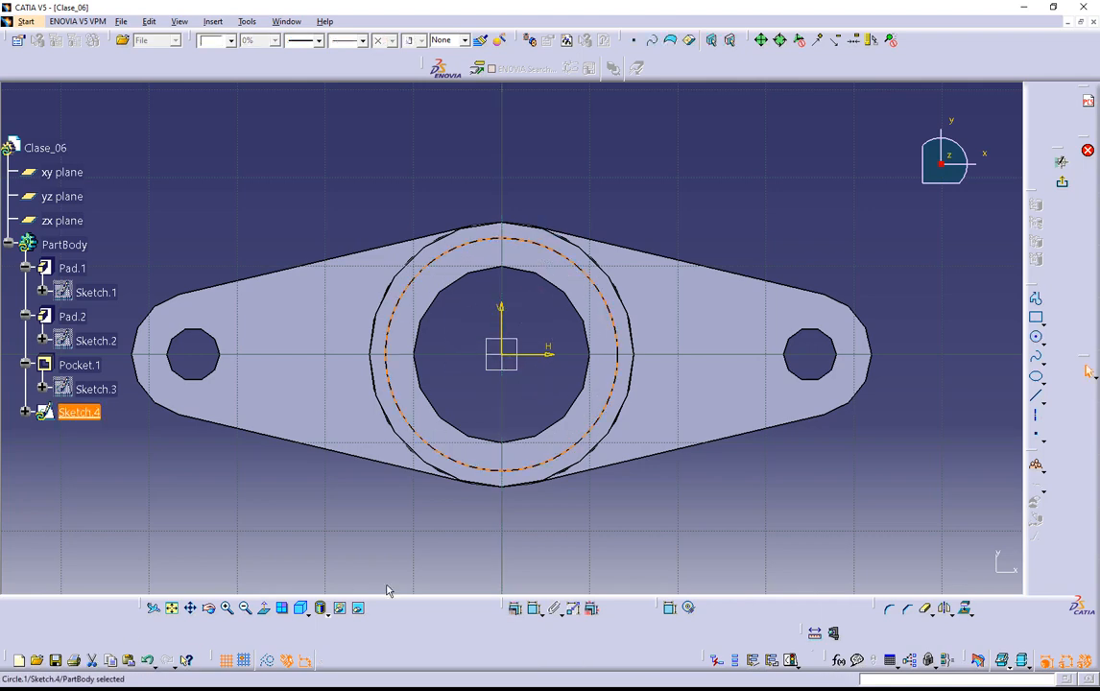
Check the boss's counterbore diameter in Examen_1.png and dimension the new circle to a 24 mm diameter.
key(alt+Tab)
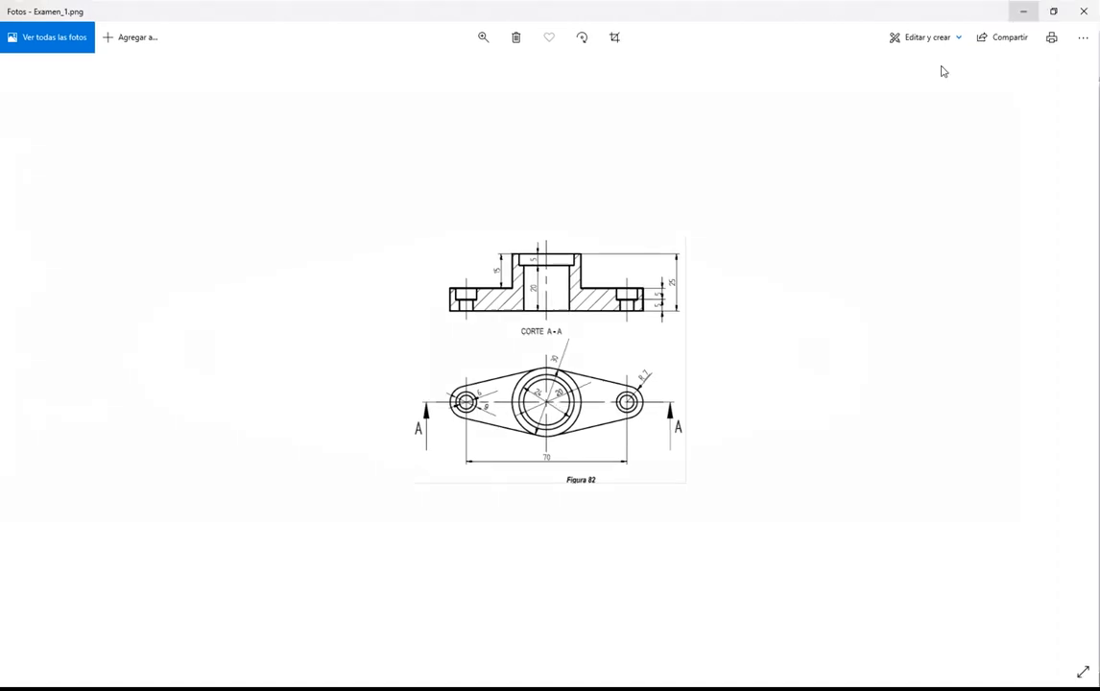
click(1024, 11)
click(533, 608)
click(616, 349)
click(643, 196)
double_click(649, 193)
text(24)
key(Return)
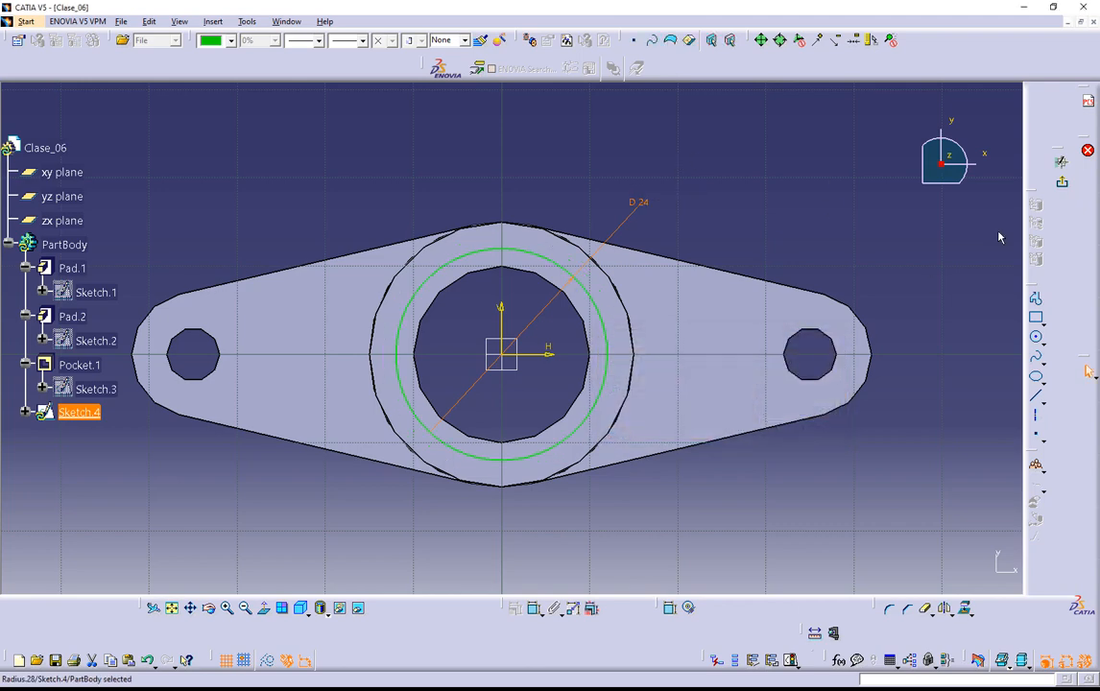
Exit the sketch, check the counterbore depth in Examen_1.png and pocket the 24 mm circle with a Dimension limit 5 mm deep.
click(1065, 184)
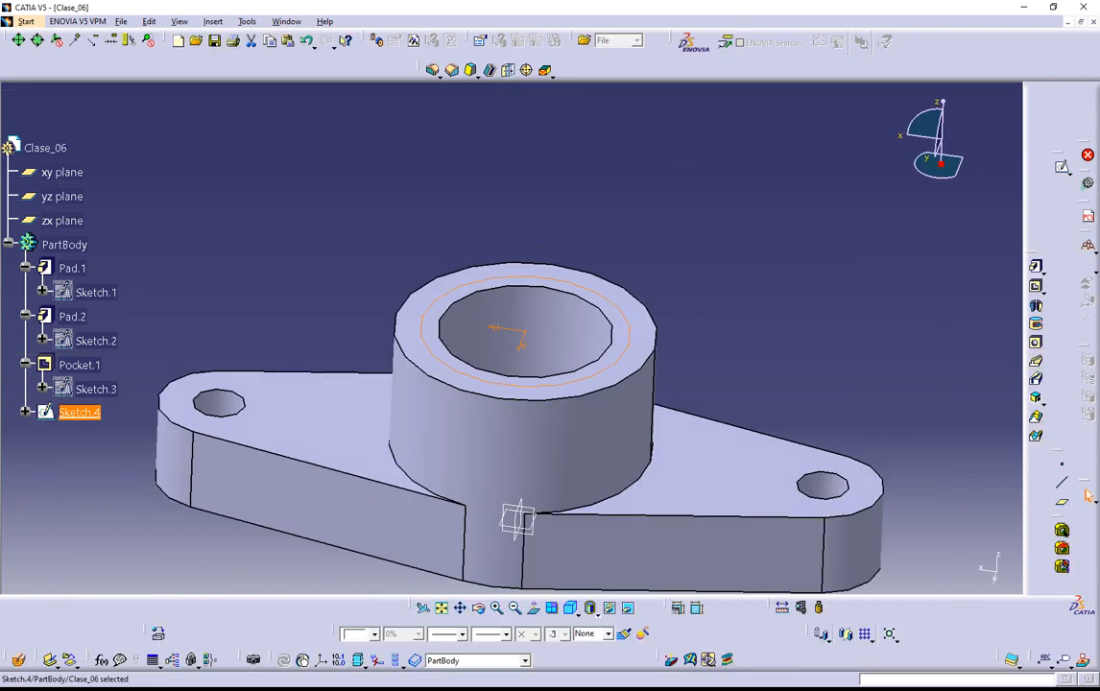
key(alt+Tab)
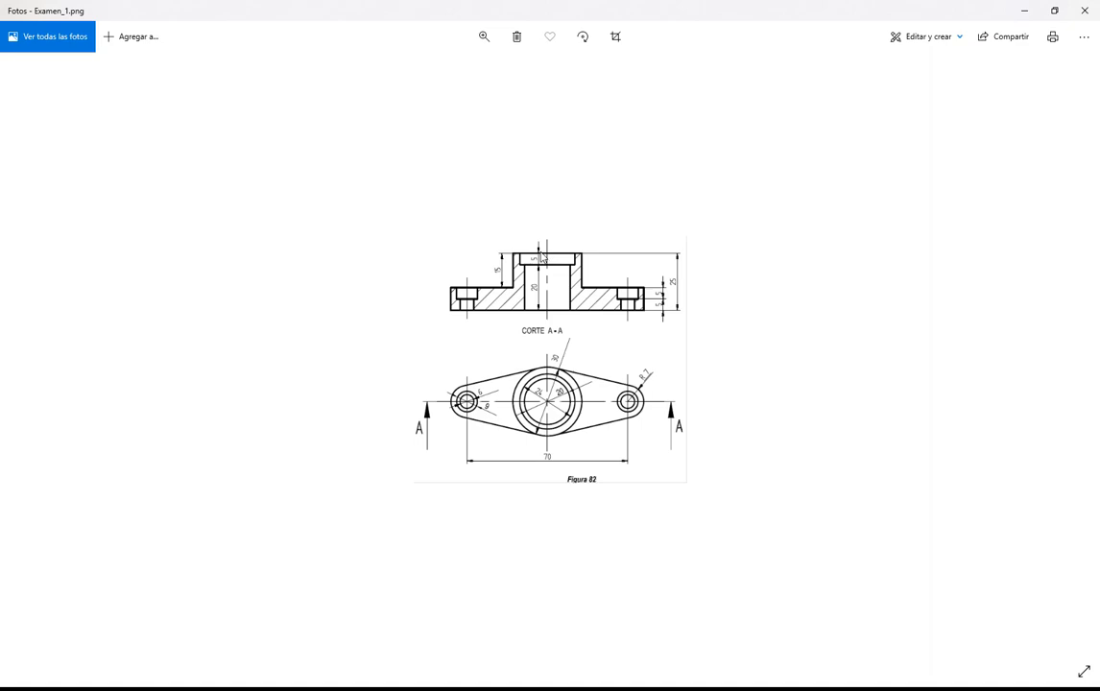
click(1024, 10)
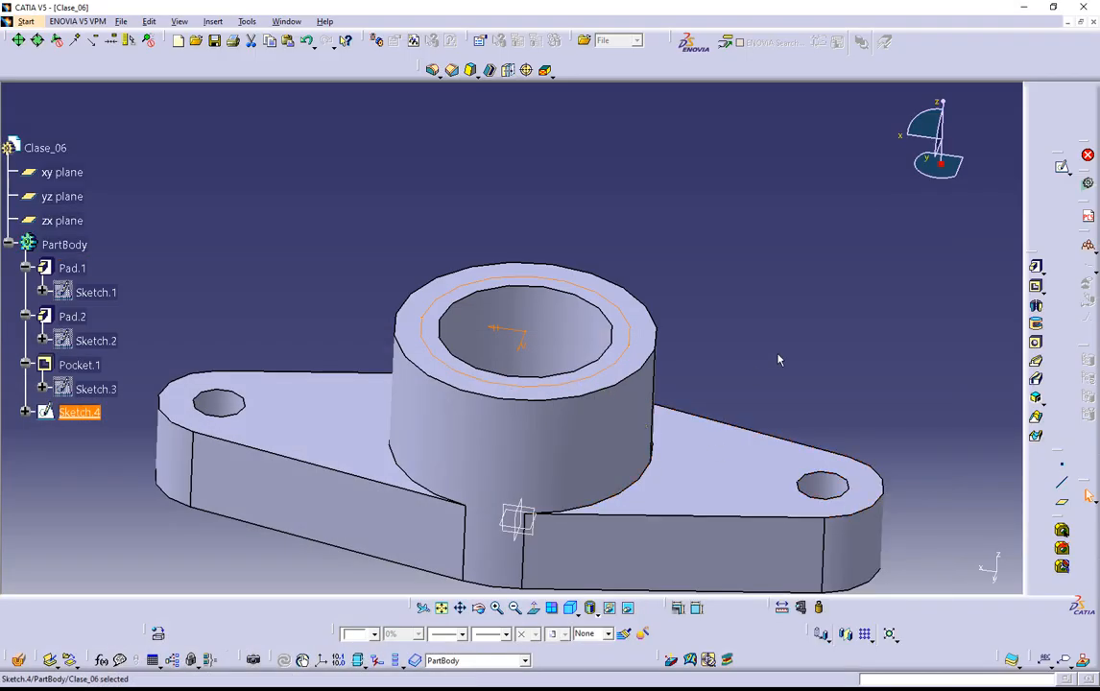
click(1036, 286)
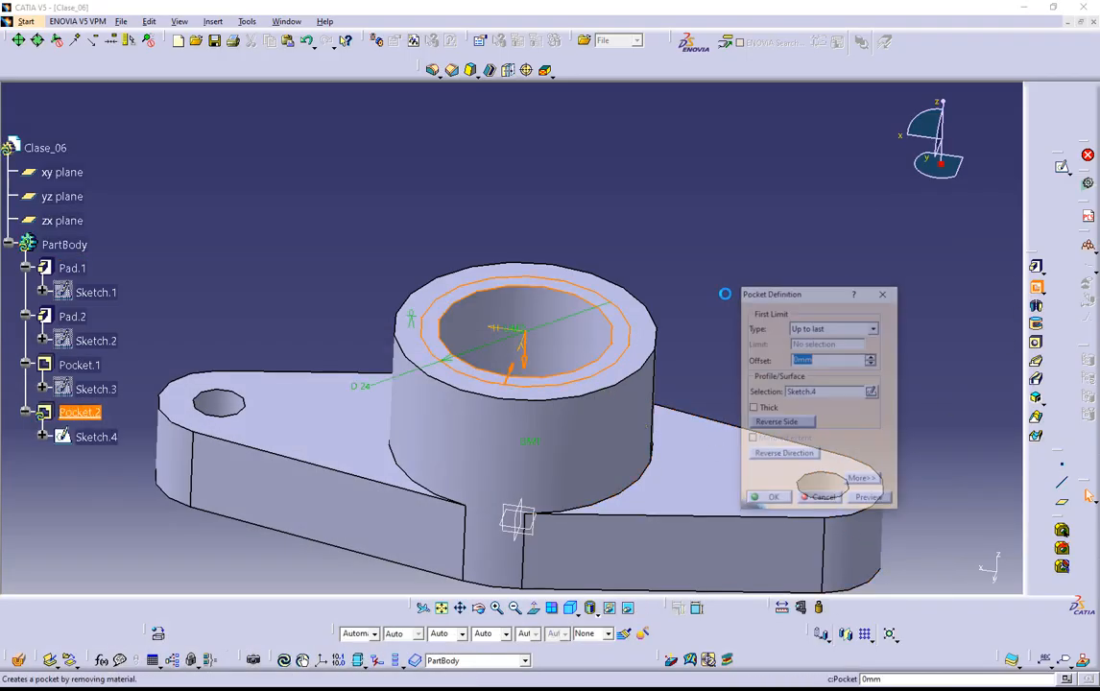
click(863, 329)
click(826, 339)
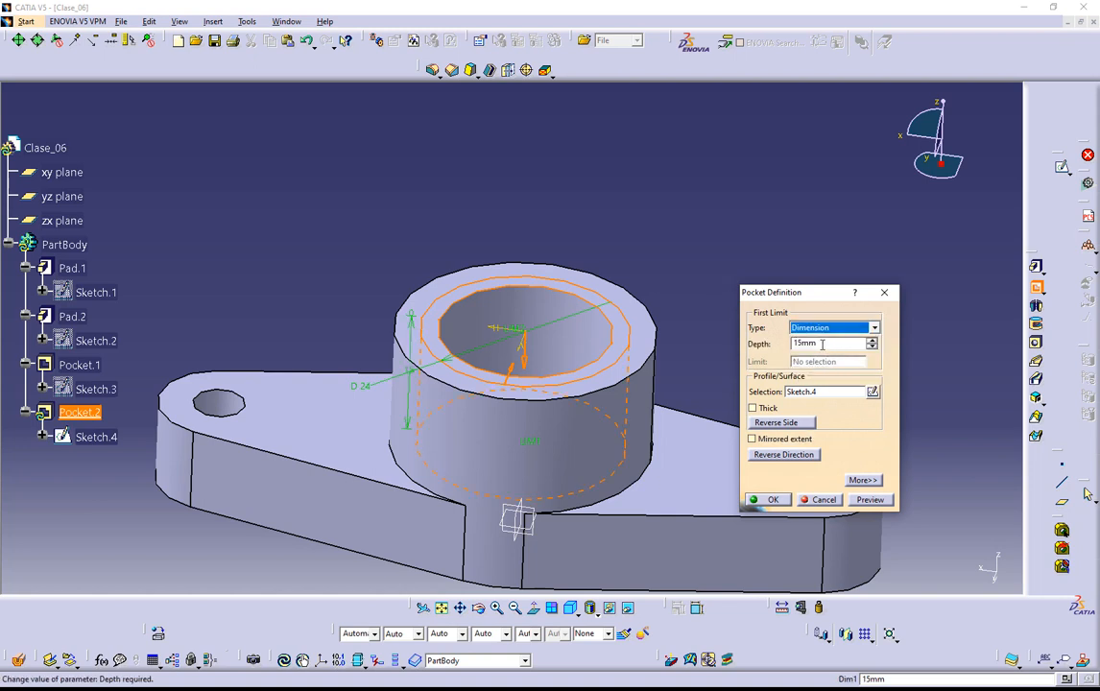
double_click(829, 344)
text(5)
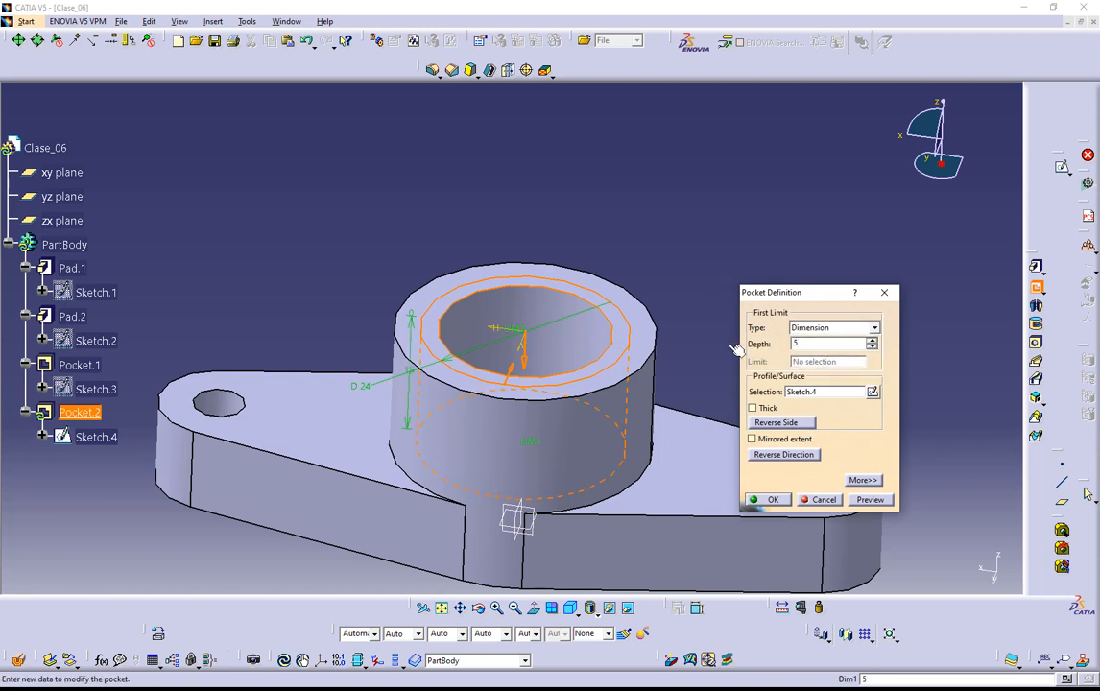
click(767, 499)
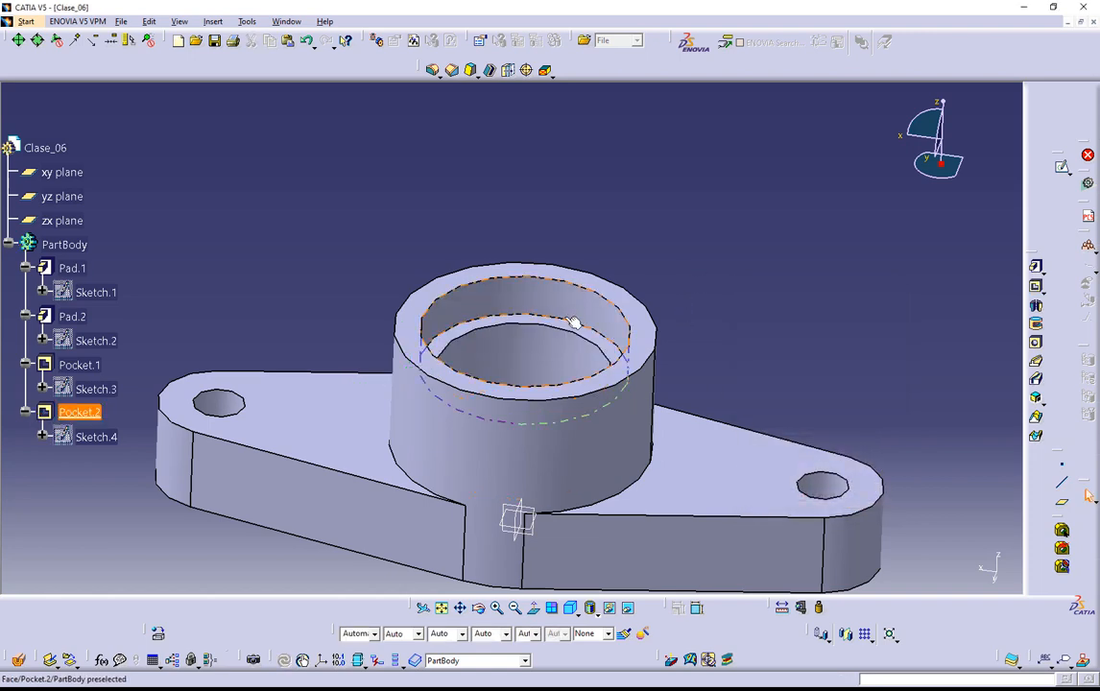
Start a sketch on the base flange's top face and check the mounting holes' counterbore dimensions in Examen_1.png.
middle_drag(574, 327, 714, 337)
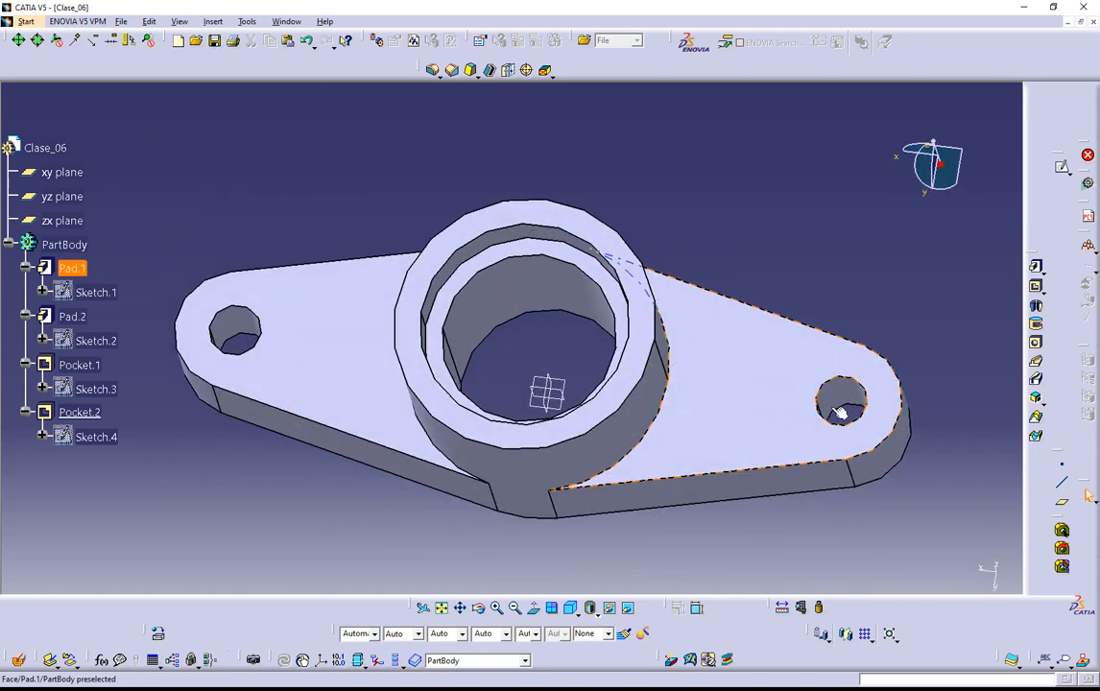
click(773, 386)
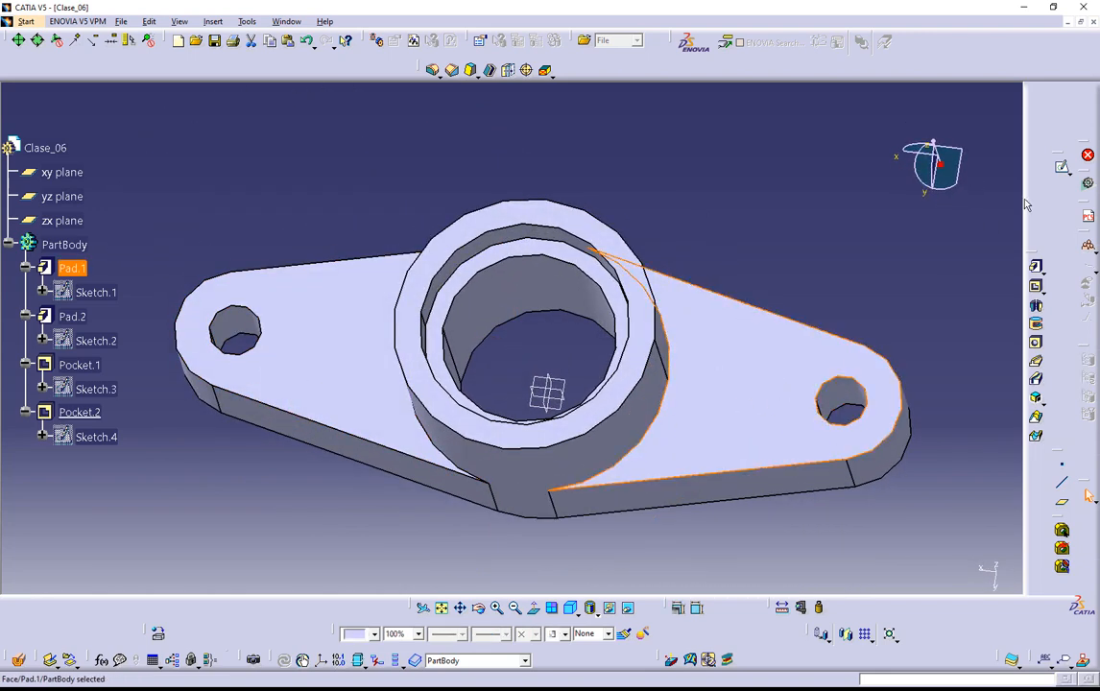
middle_drag(831, 387, 752, 376)
click(1062, 167)
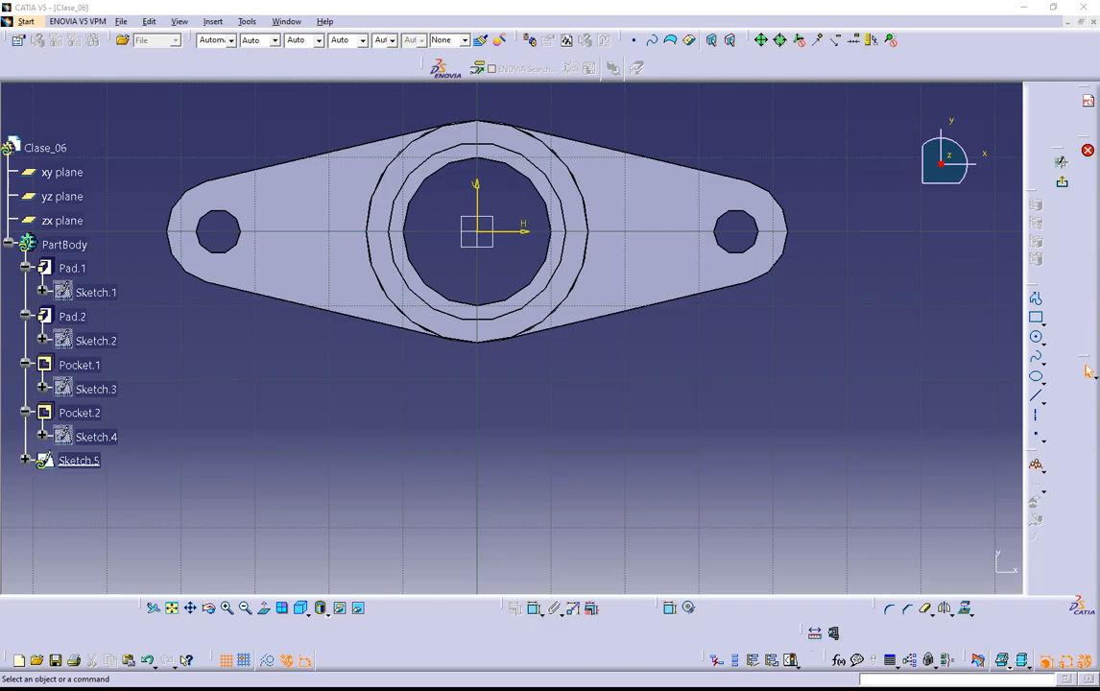
key(alt+Tab)
scroll(467, 437, up, 5)
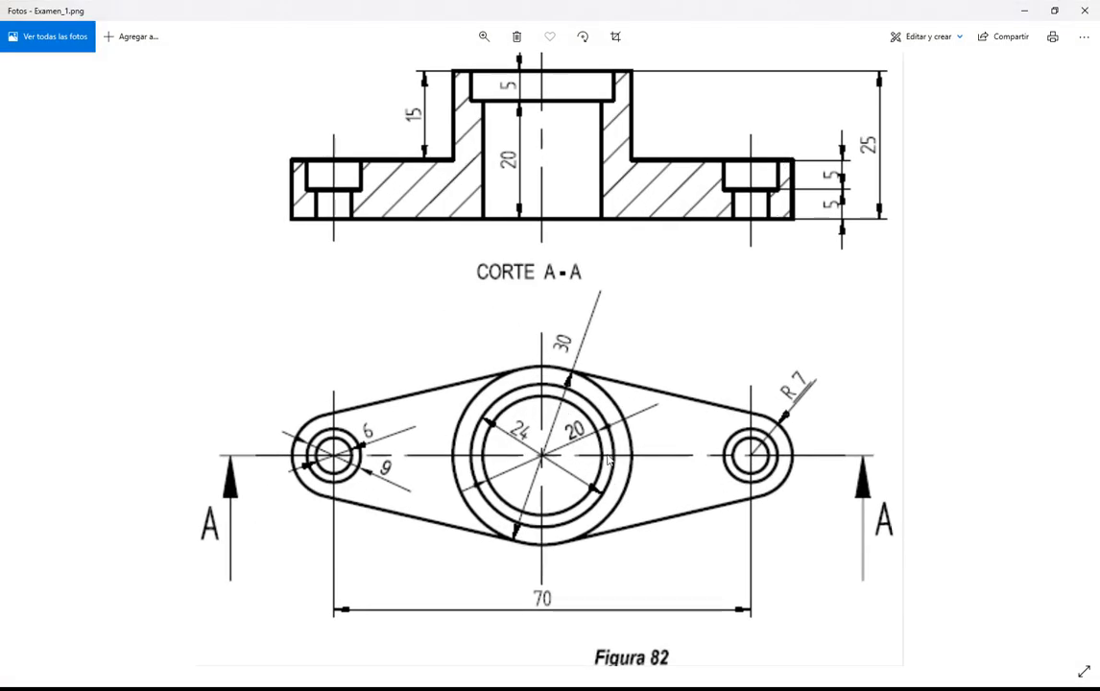
click(1022, 11)
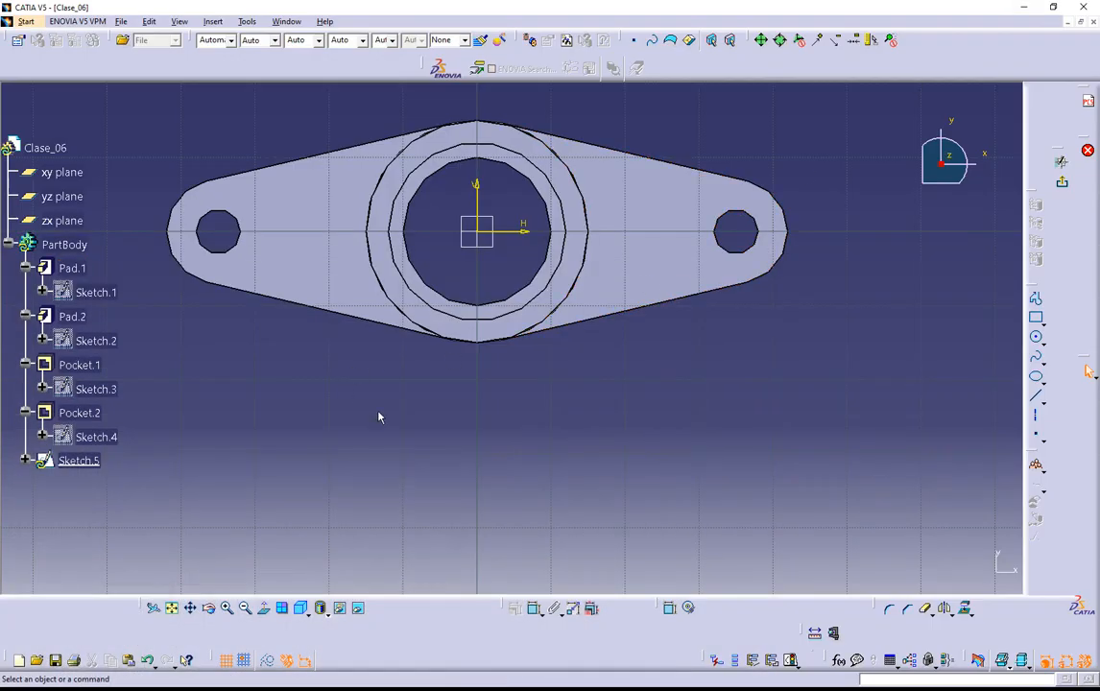
Draw a circle about 14.6 mm in diameter in the empty area above the flange's right end.
click(1038, 340)
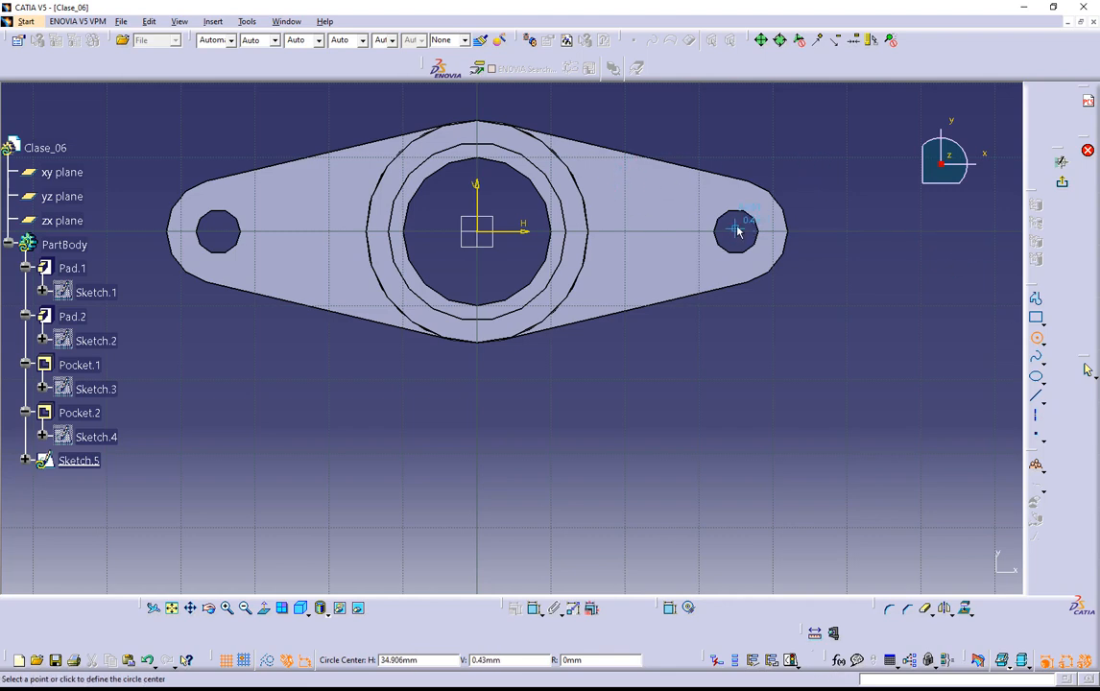
middle_drag(781, 123, 713, 193)
click(714, 157)
click(760, 132)
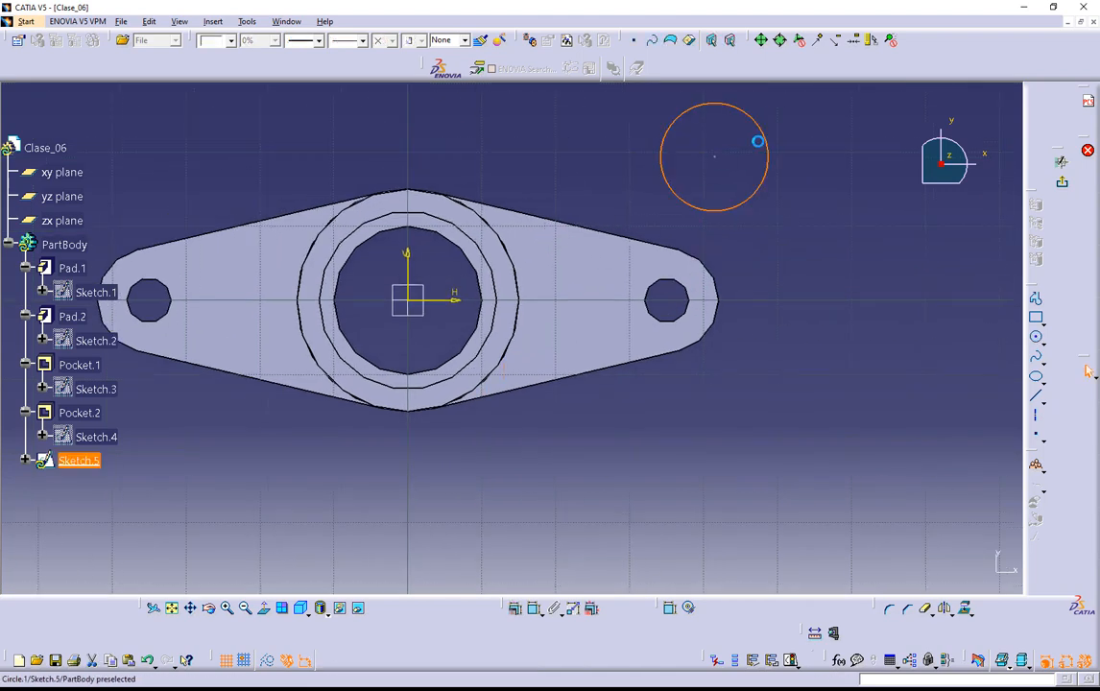
click(768, 432)
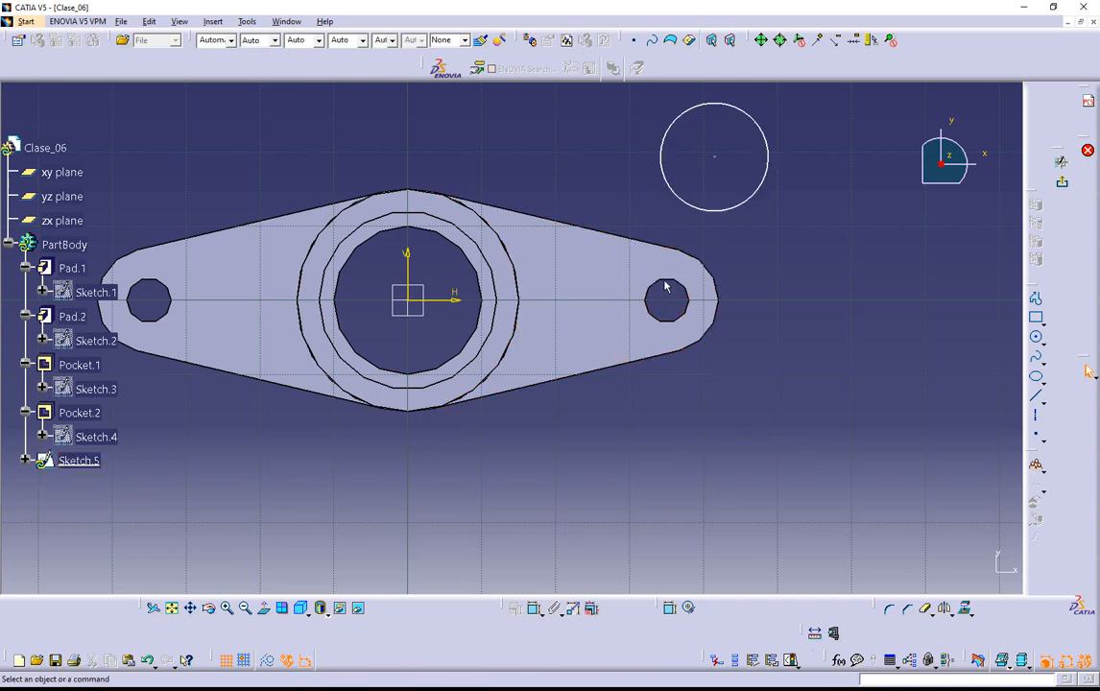
Constrain the new circle to be concentric with the edge of the flange's right mounting hole.
click(665, 285)
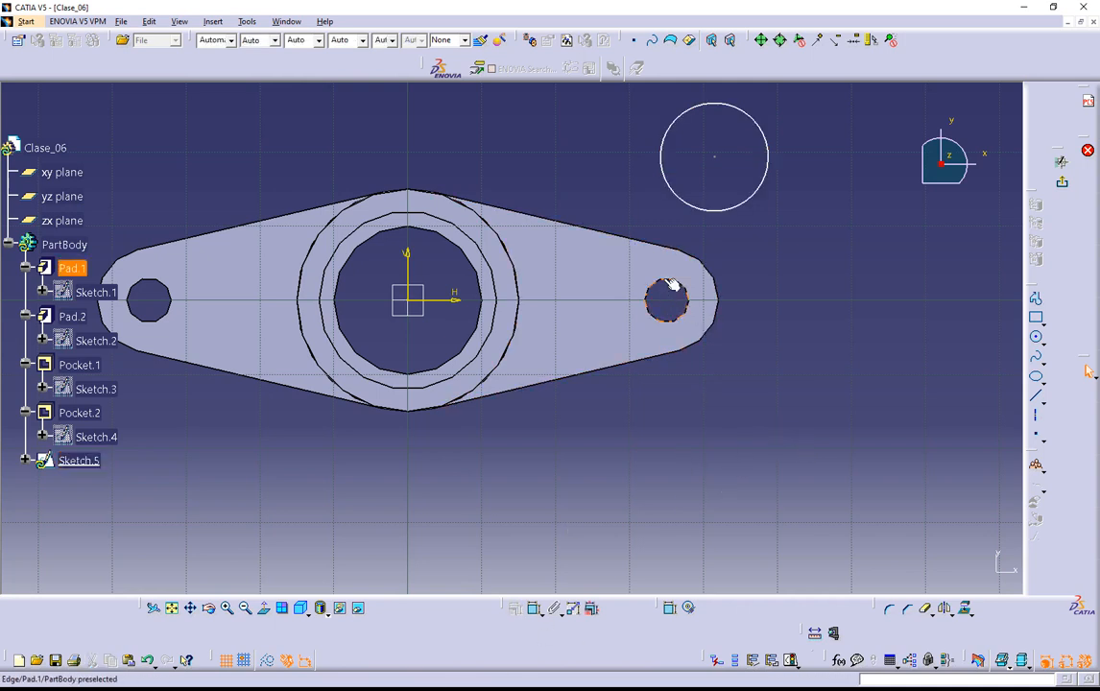
ctrl+click(766, 192)
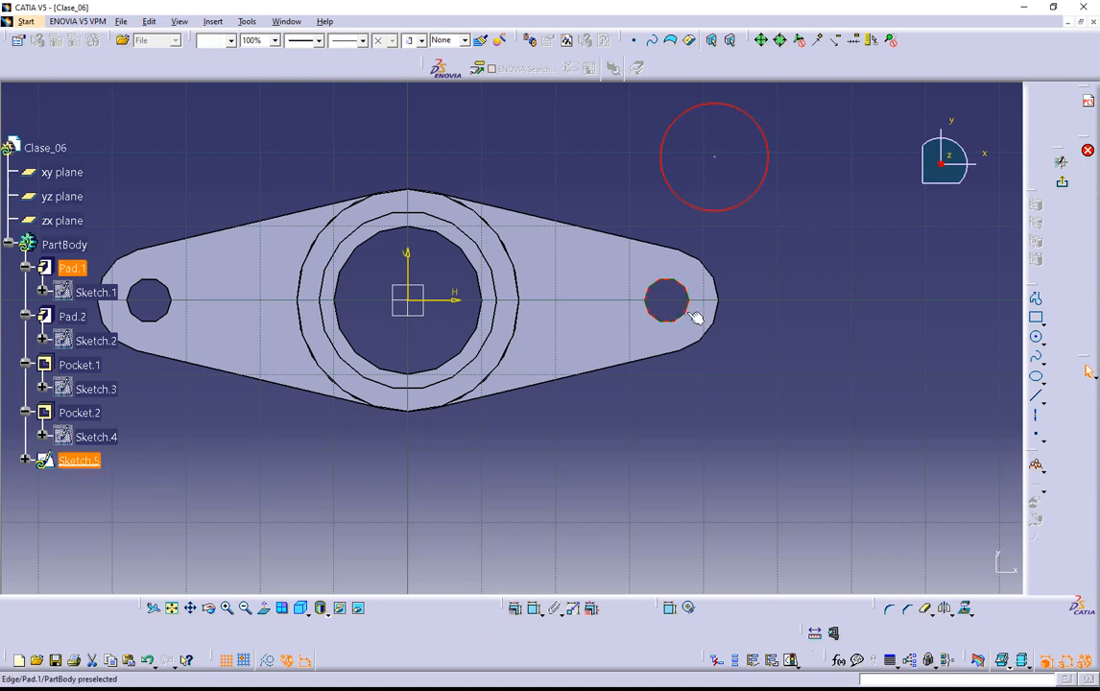
click(516, 610)
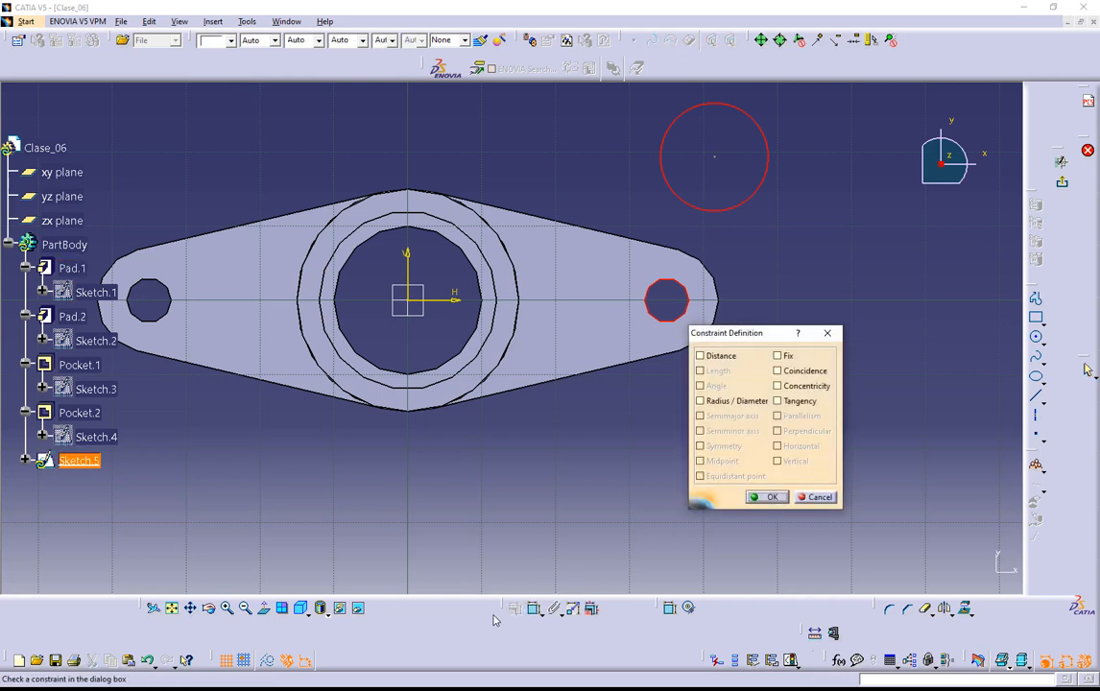
click(778, 386)
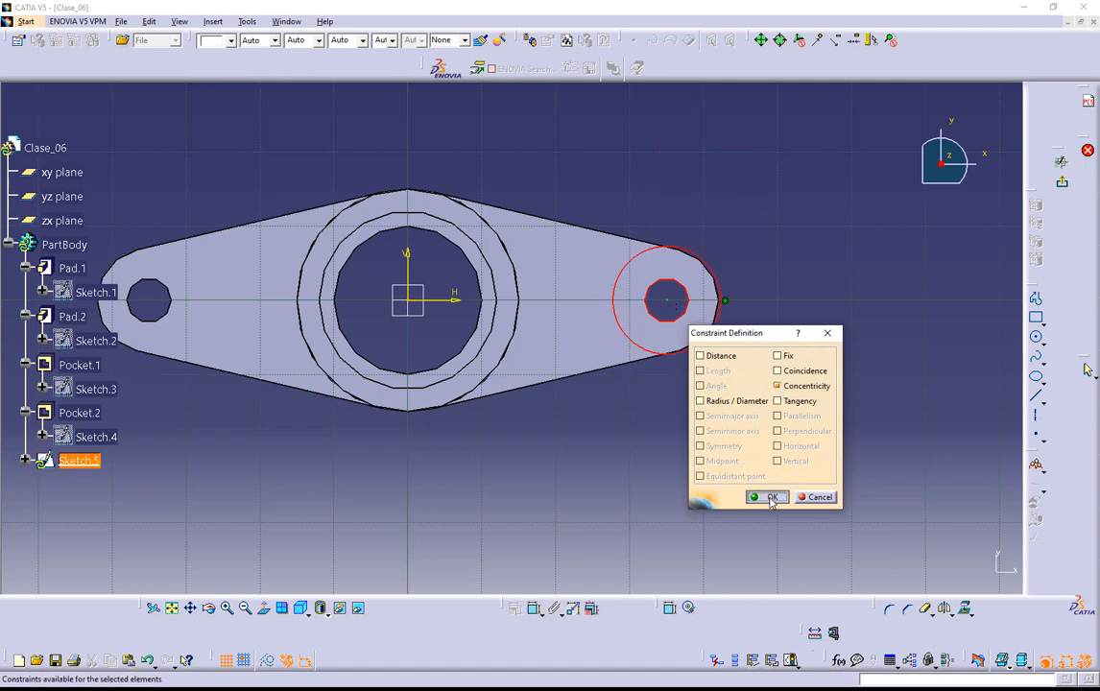
click(768, 496)
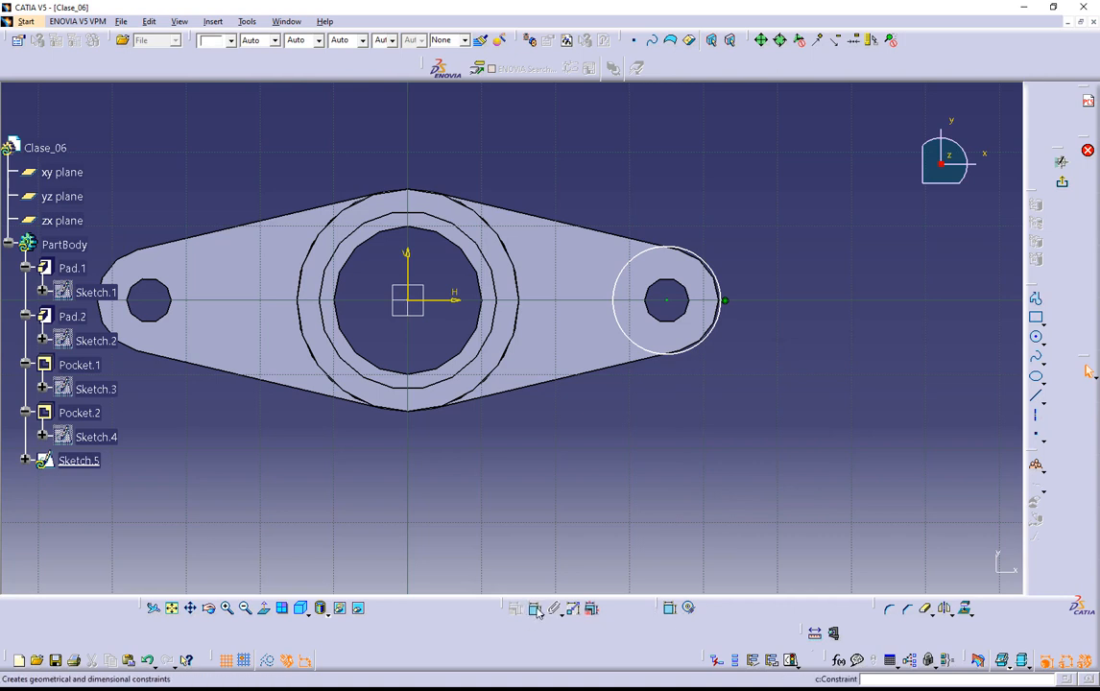
Dimension the circle around the flange's right mounting hole to a 9 mm diameter.
click(713, 345)
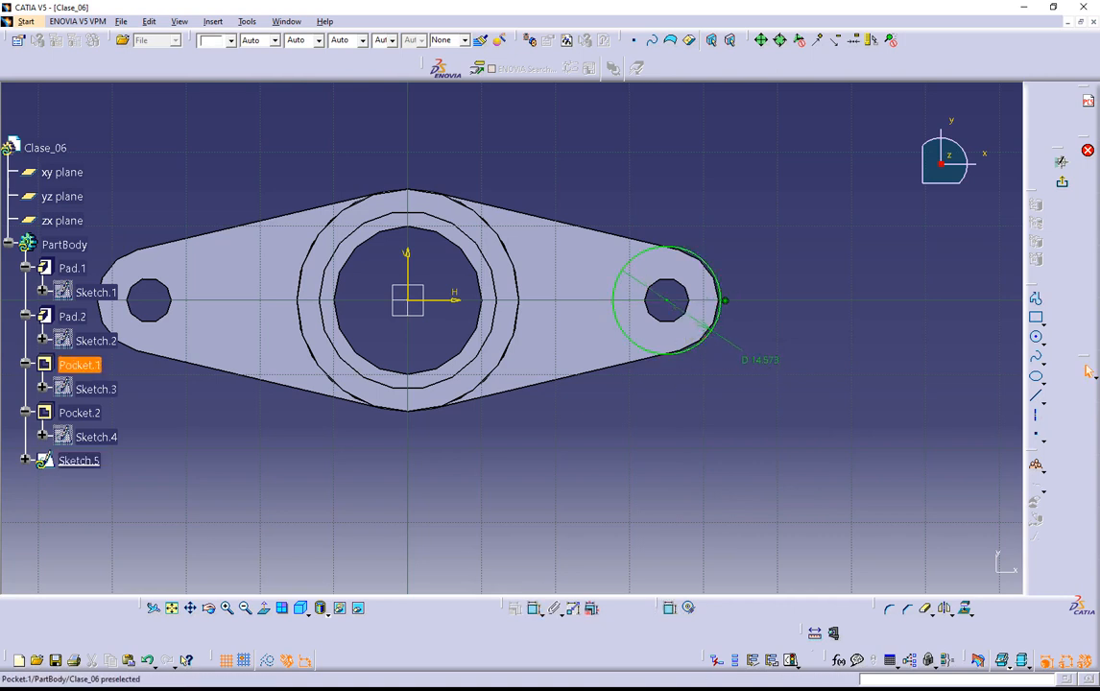
double_click(769, 360)
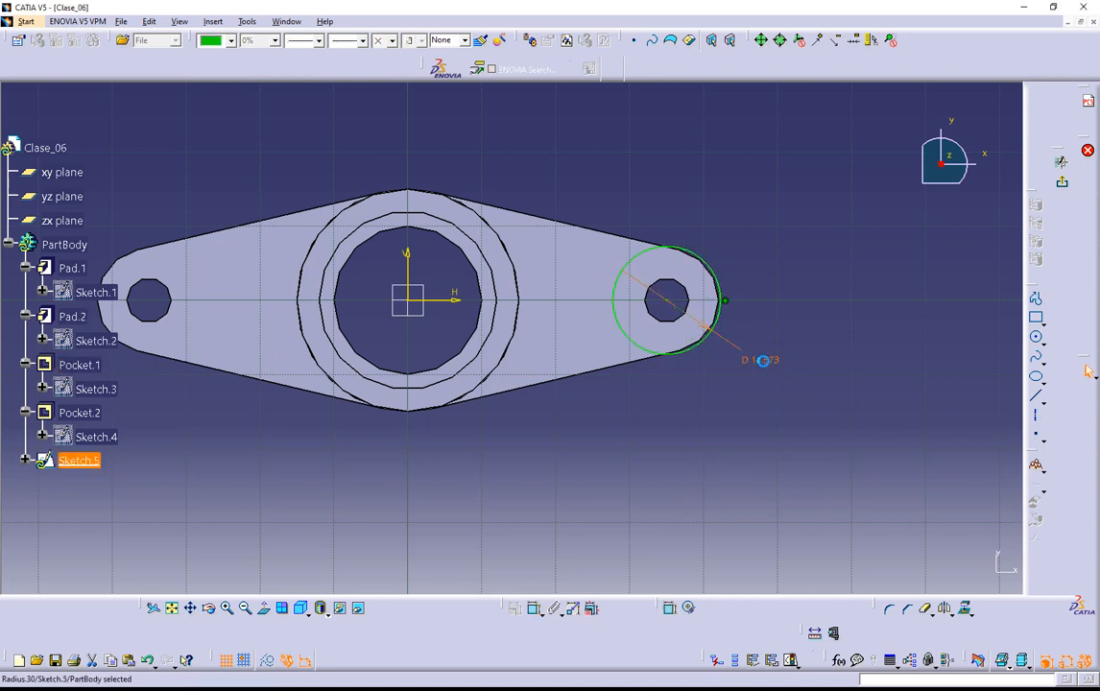
key(Return)
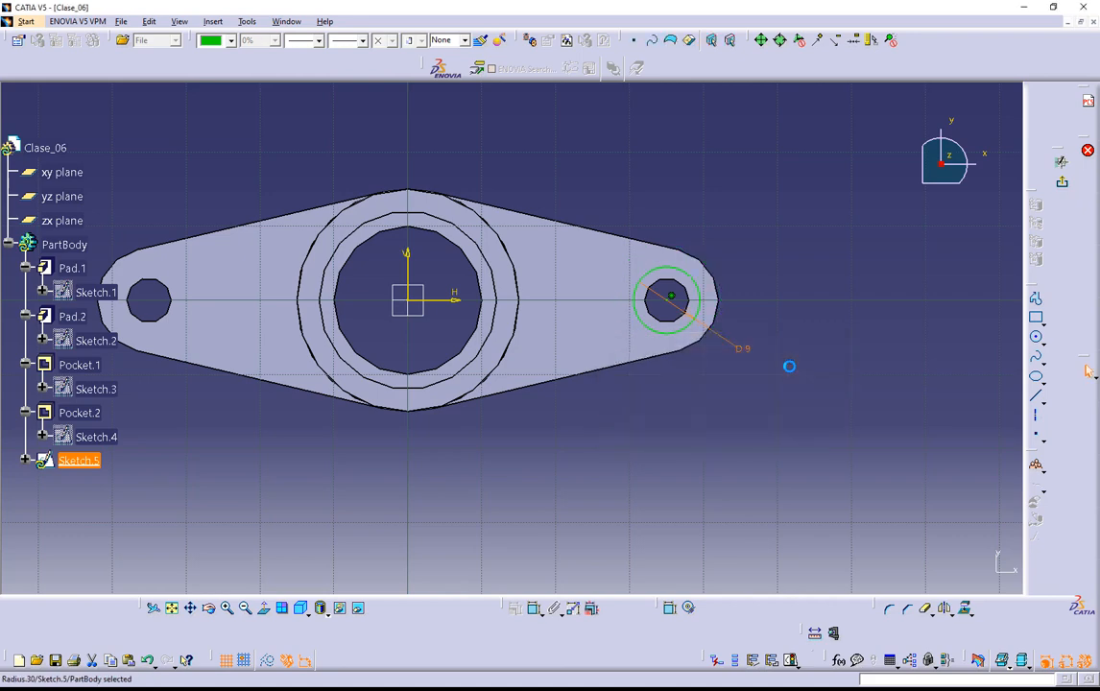
Mirror the 9 mm circle about the sketch's vertical axis onto the flange's left mounting hole.
middle_drag(509, 479, 633, 477)
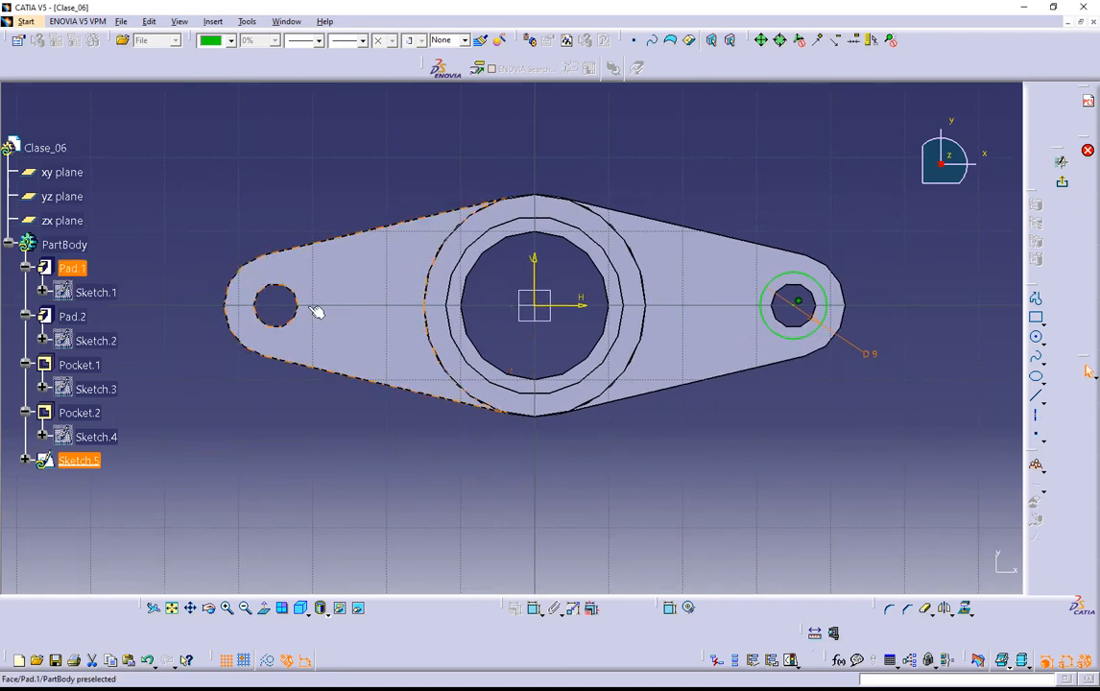
click(893, 472)
click(825, 290)
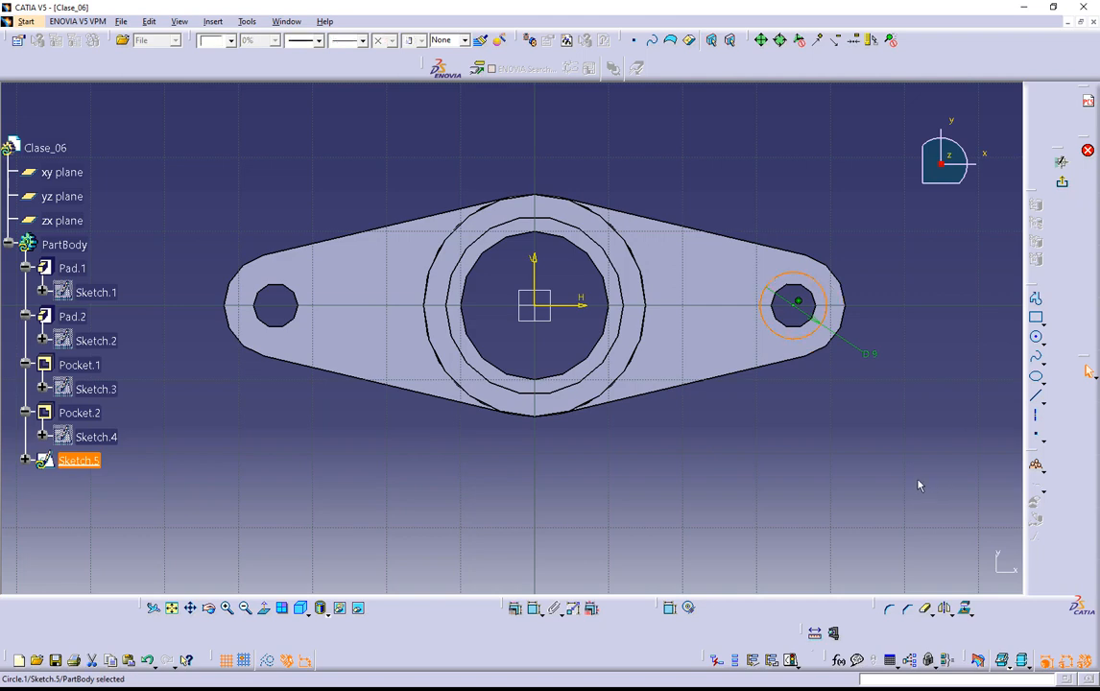
click(945, 608)
click(535, 288)
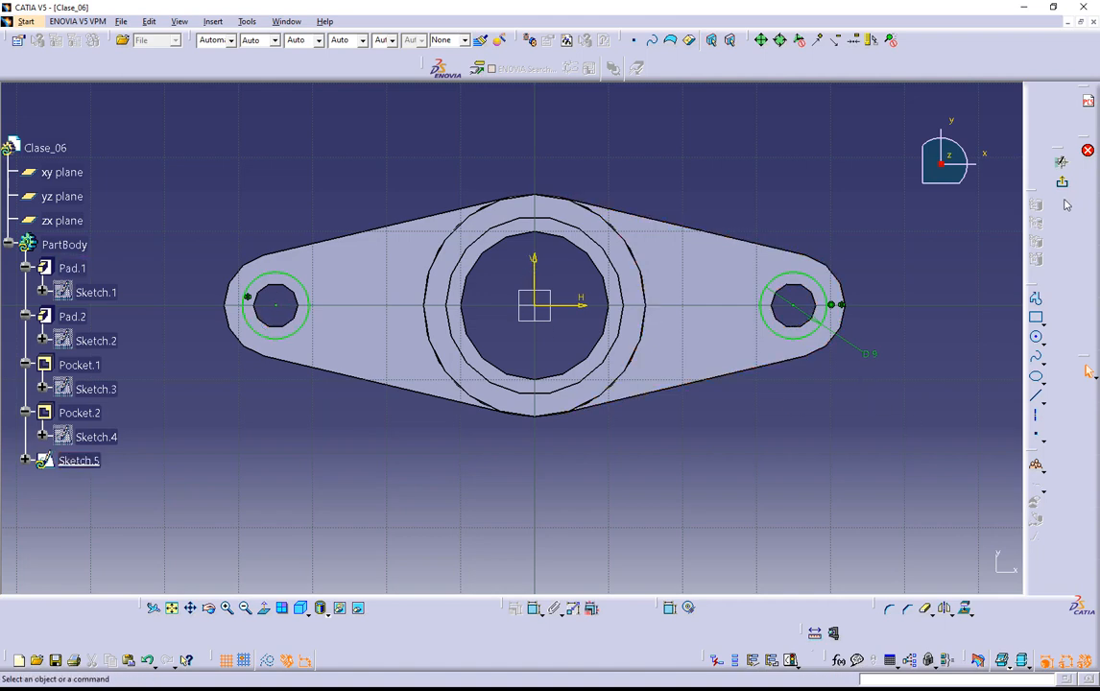
Exit the sketch and pocket both mounting-hole circles with a Dimension limit 5 mm deep.
click(1062, 182)
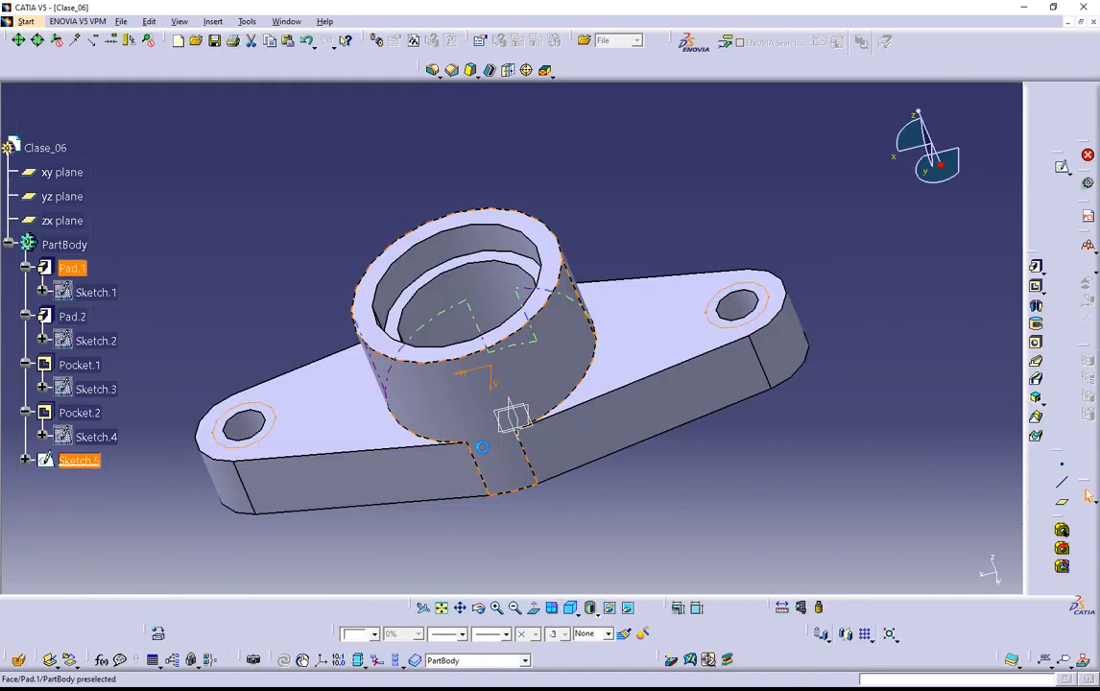
click(1035, 285)
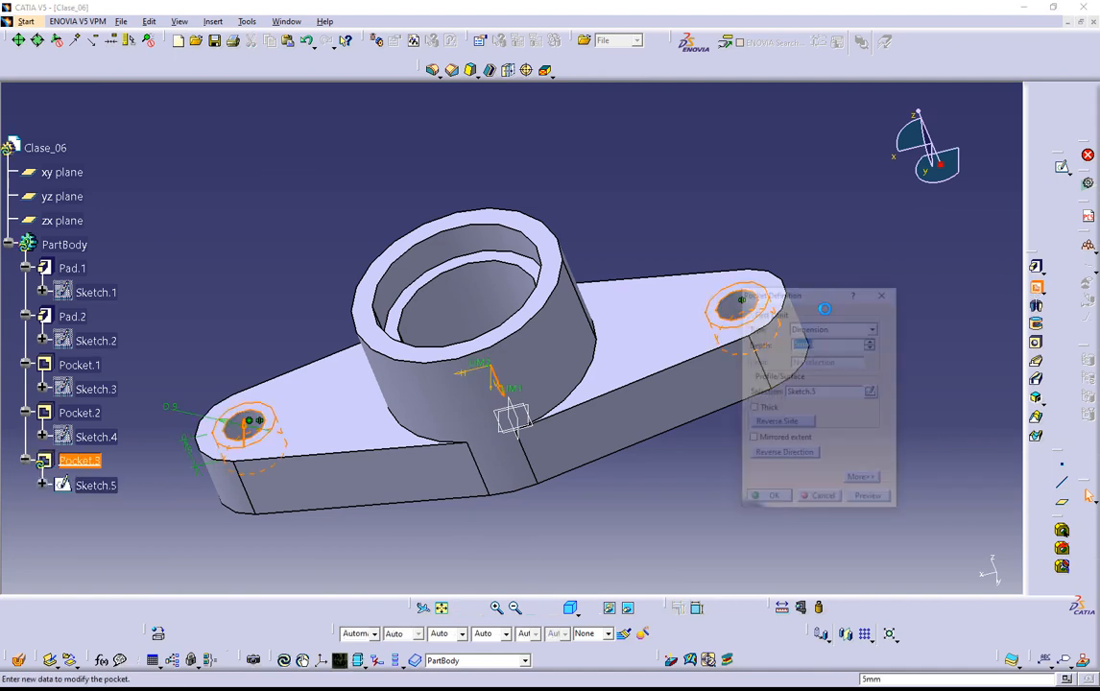
double_click(837, 343)
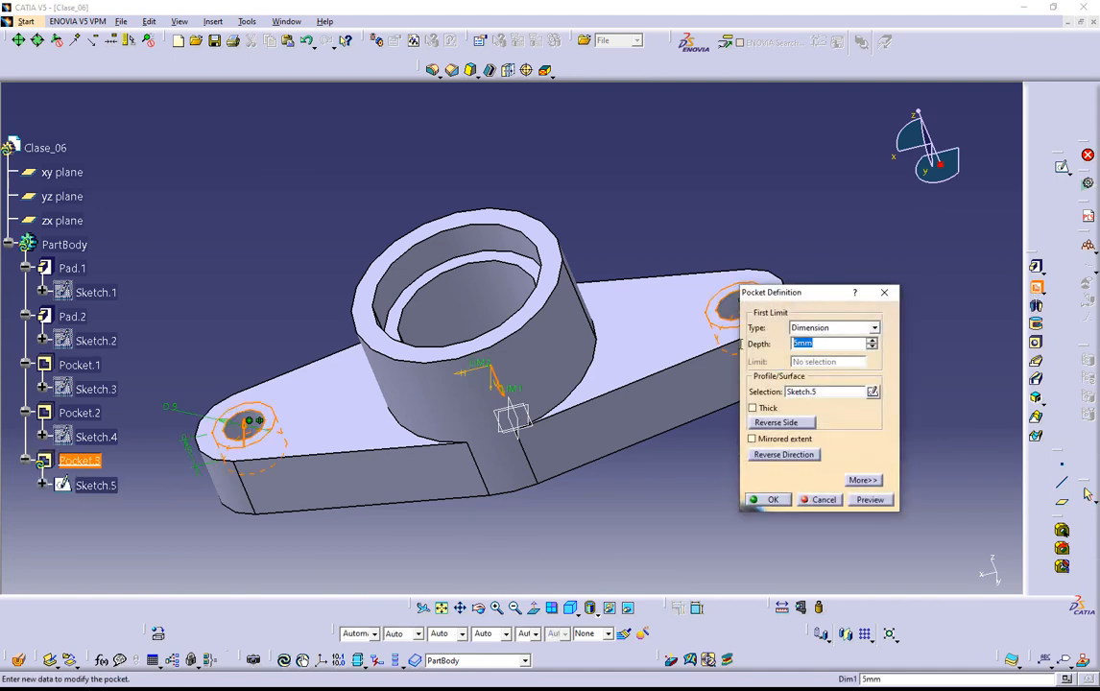
click(765, 500)
middle_drag(273, 245, 428, 253)
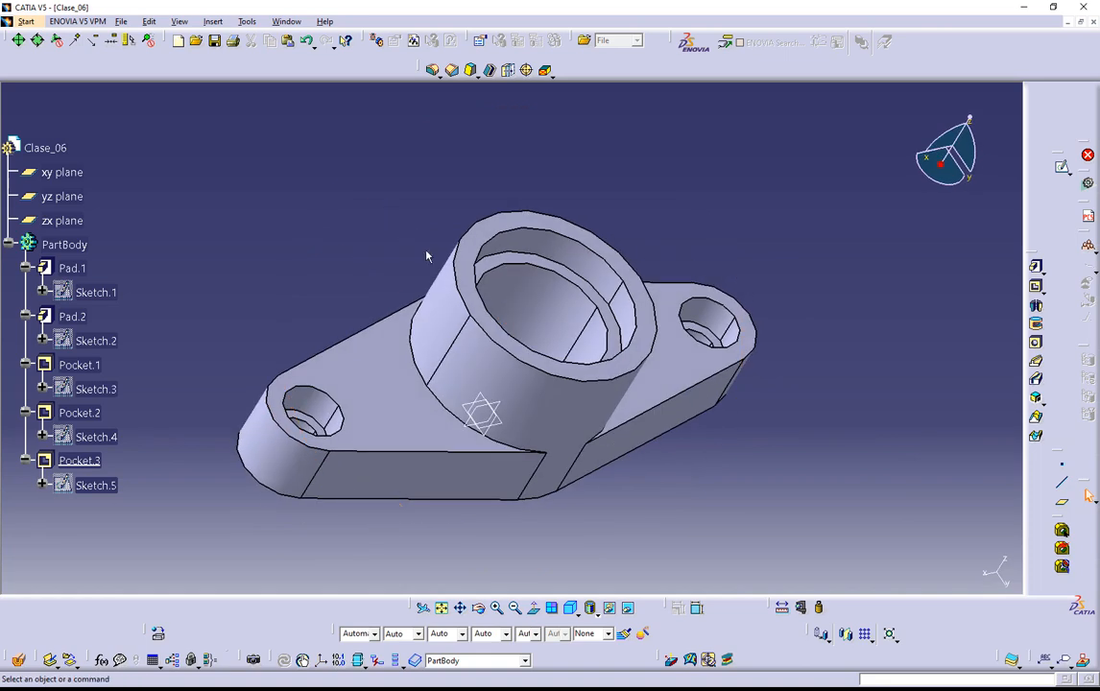
click(571, 608)
middle_drag(268, 345, 771, 371)
middle_drag(591, 502, 482, 463)
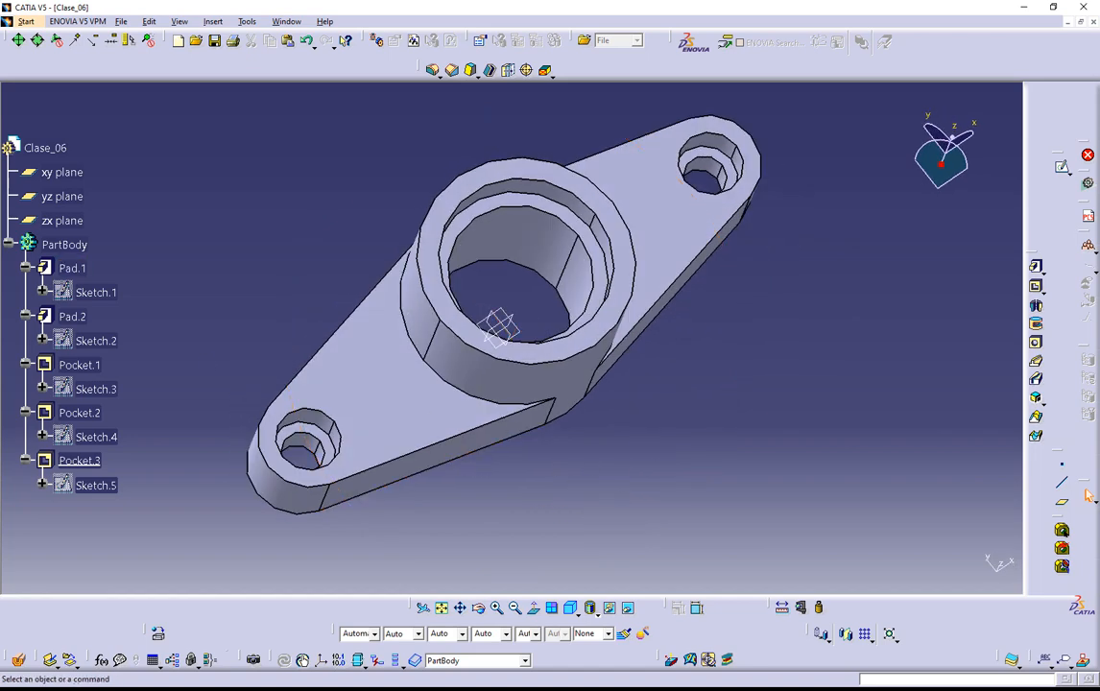